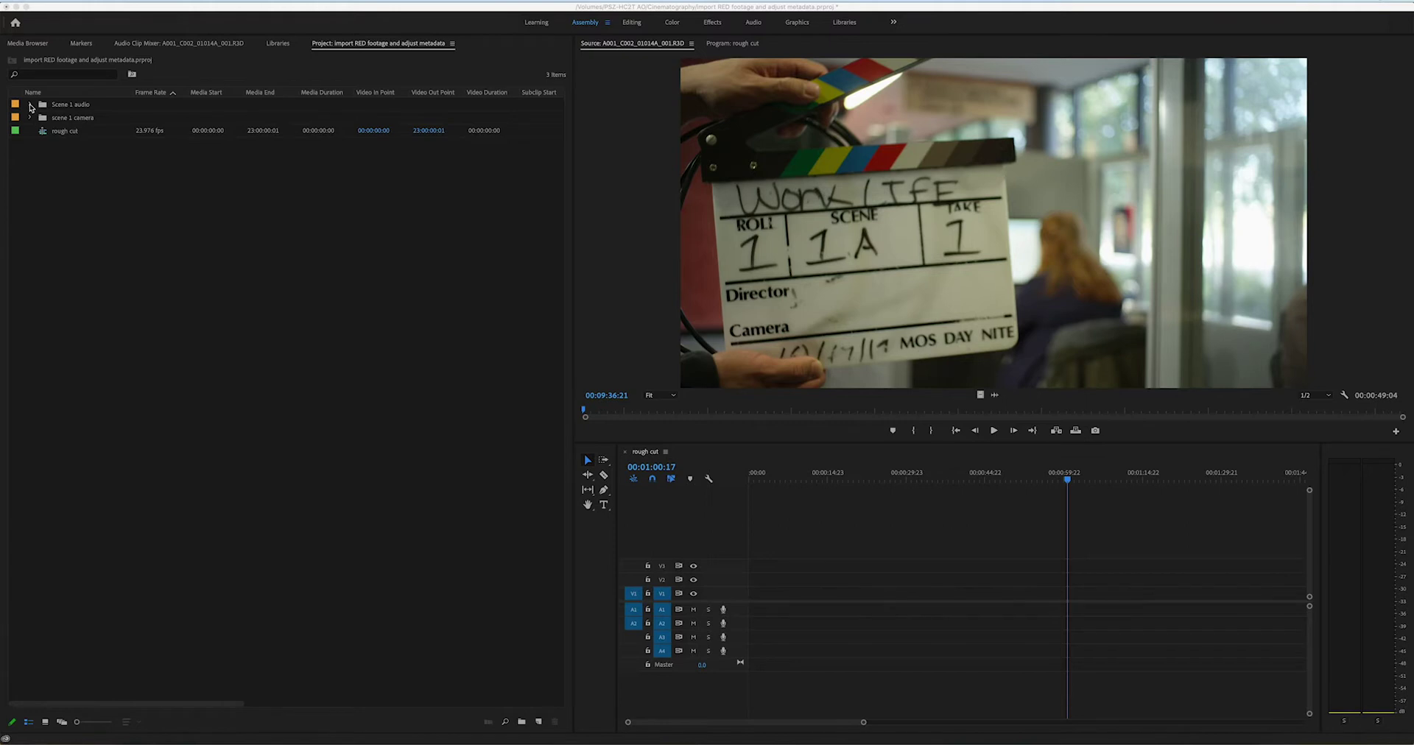
# - Expand the Scene 1 audio bin to list its six 48000 Hz WAV takes
pyautogui.click(32, 109)
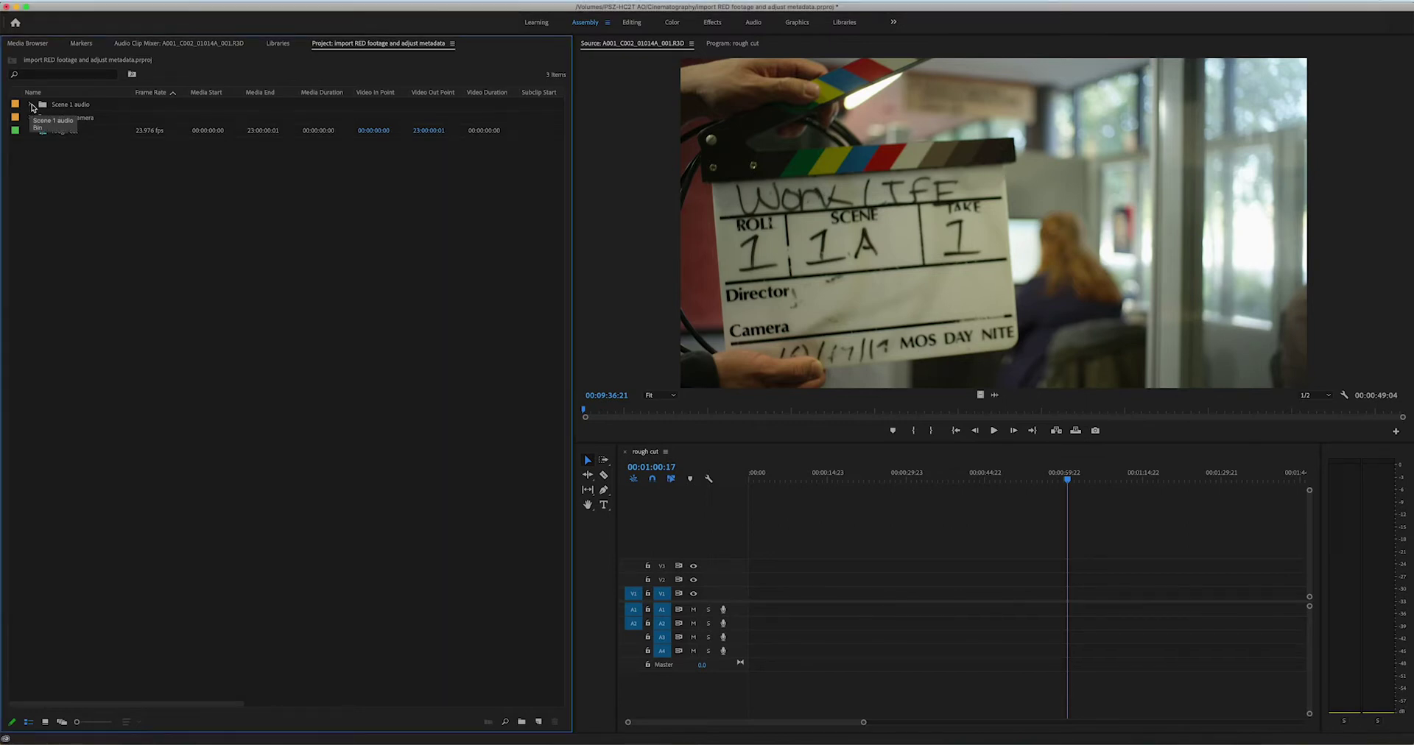
pyautogui.click(31, 106)
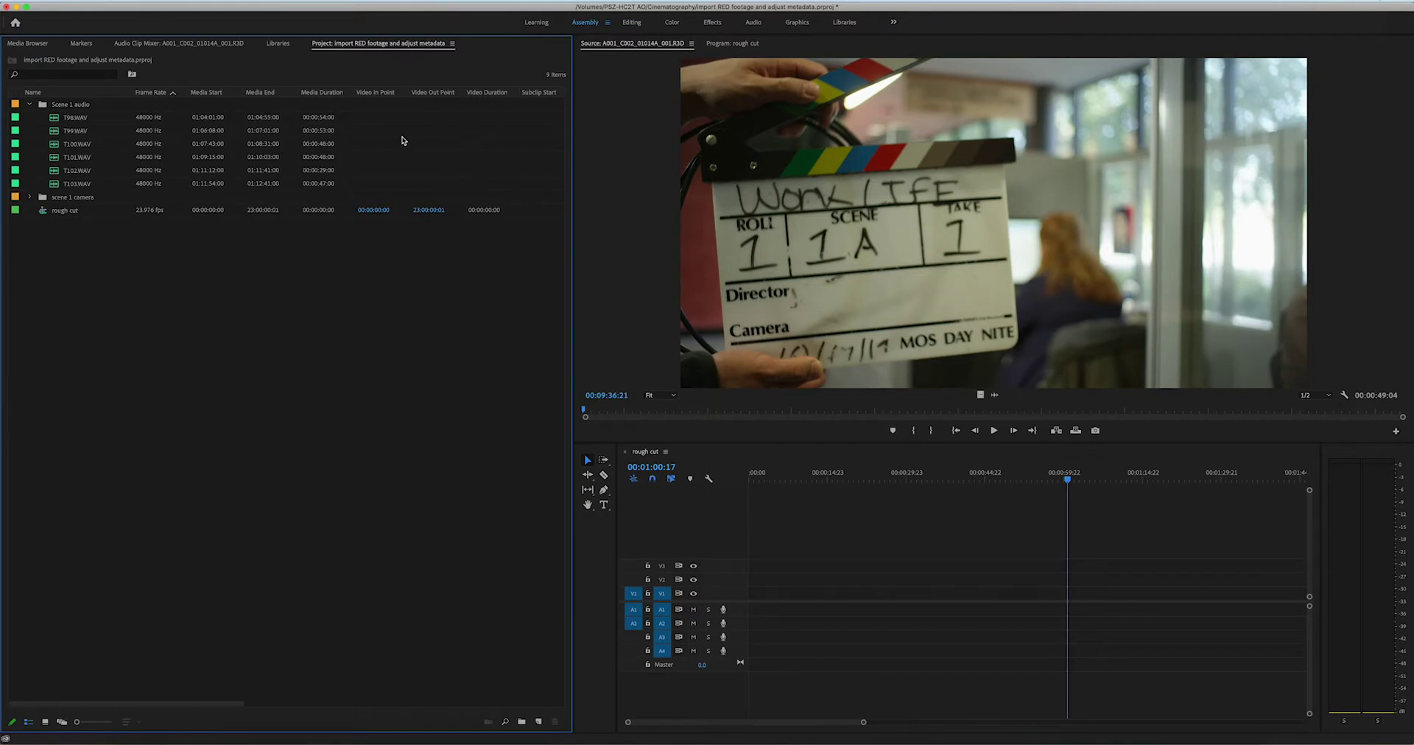
pyautogui.press('`')
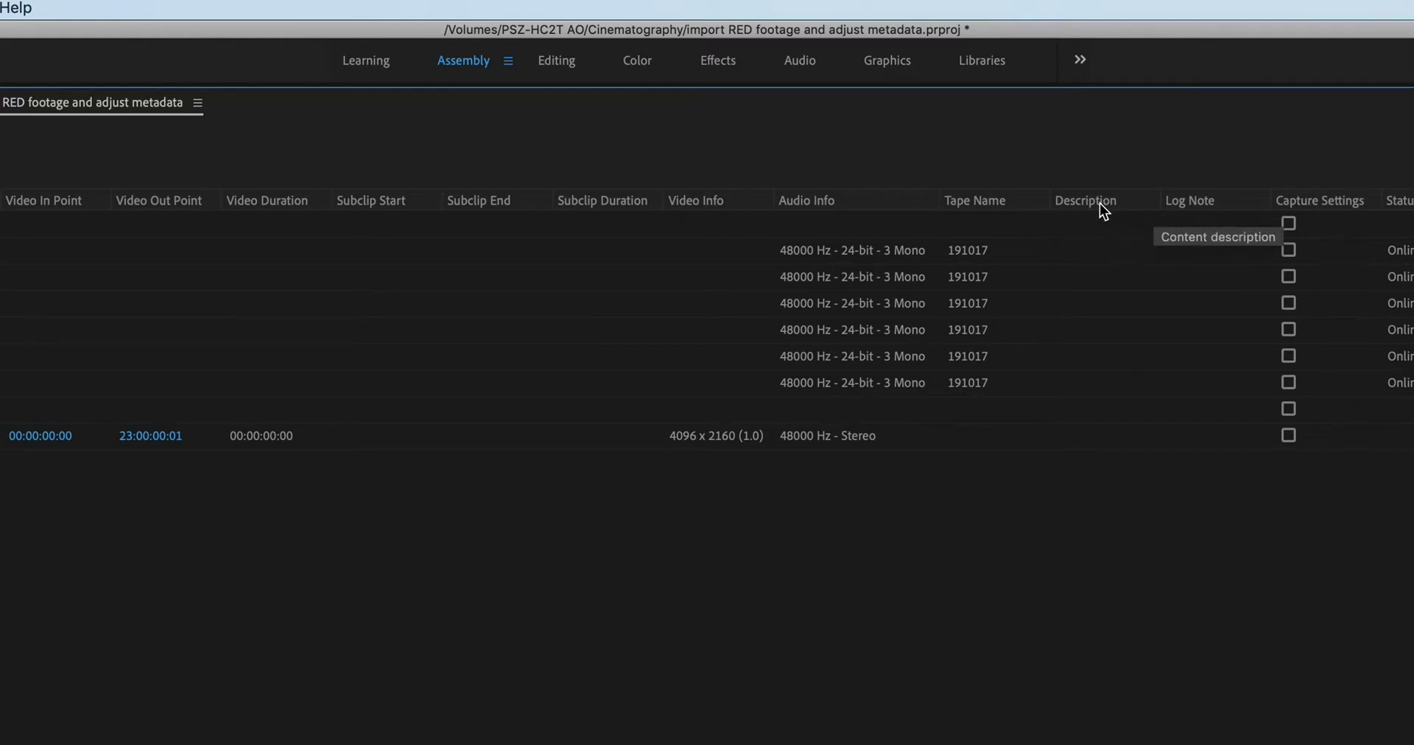
# - Move the Description and Log Note columns right after the Name column
pyautogui.moveTo(1098, 203)
pyautogui.mouseDown()
pyautogui.moveTo(215, 222)
pyautogui.moveTo(233, 230)
pyautogui.mouseUp()
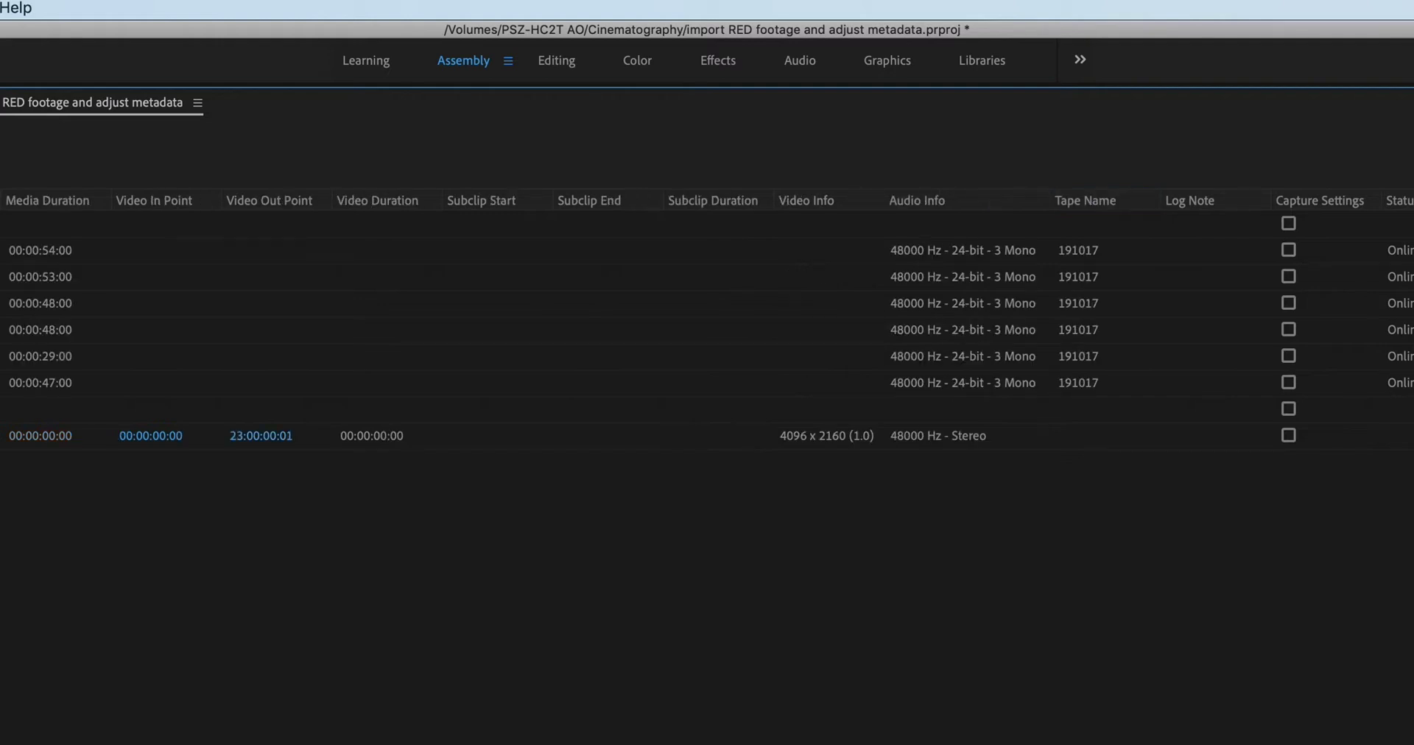
pyautogui.moveTo(1392, 200); pyautogui.dragTo(401, 202)
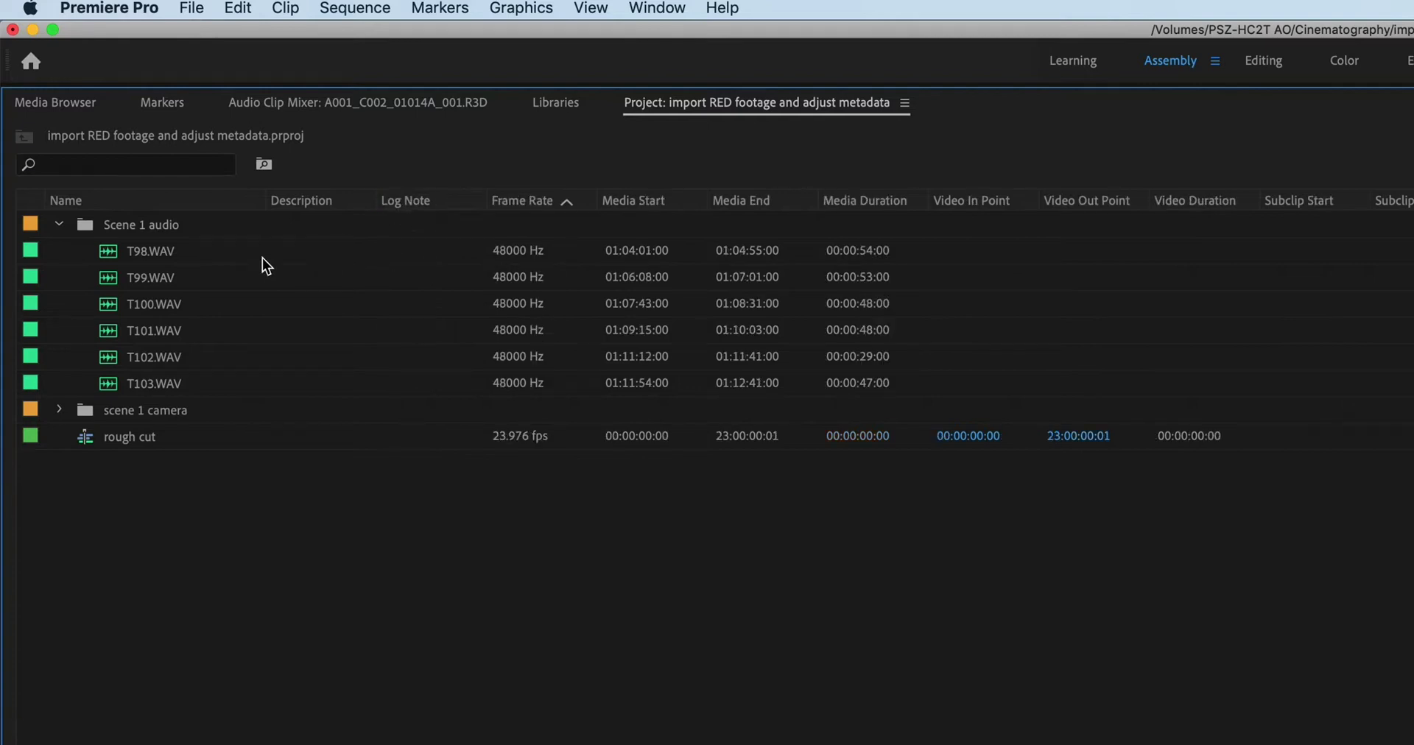
pyautogui.click(59, 410)
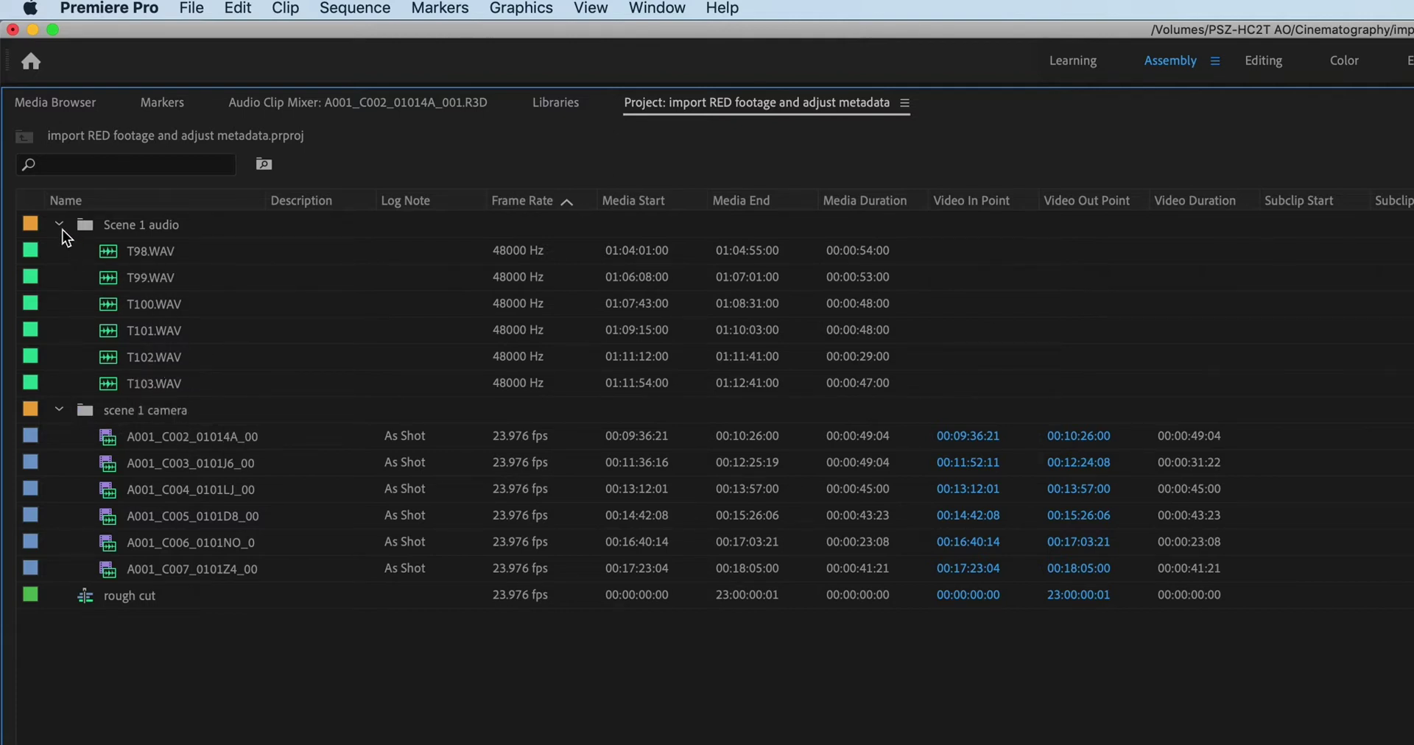
# - Restore the Project panel to normal size so the monitors and timeline reappear
pyautogui.doubleClick(76, 434)
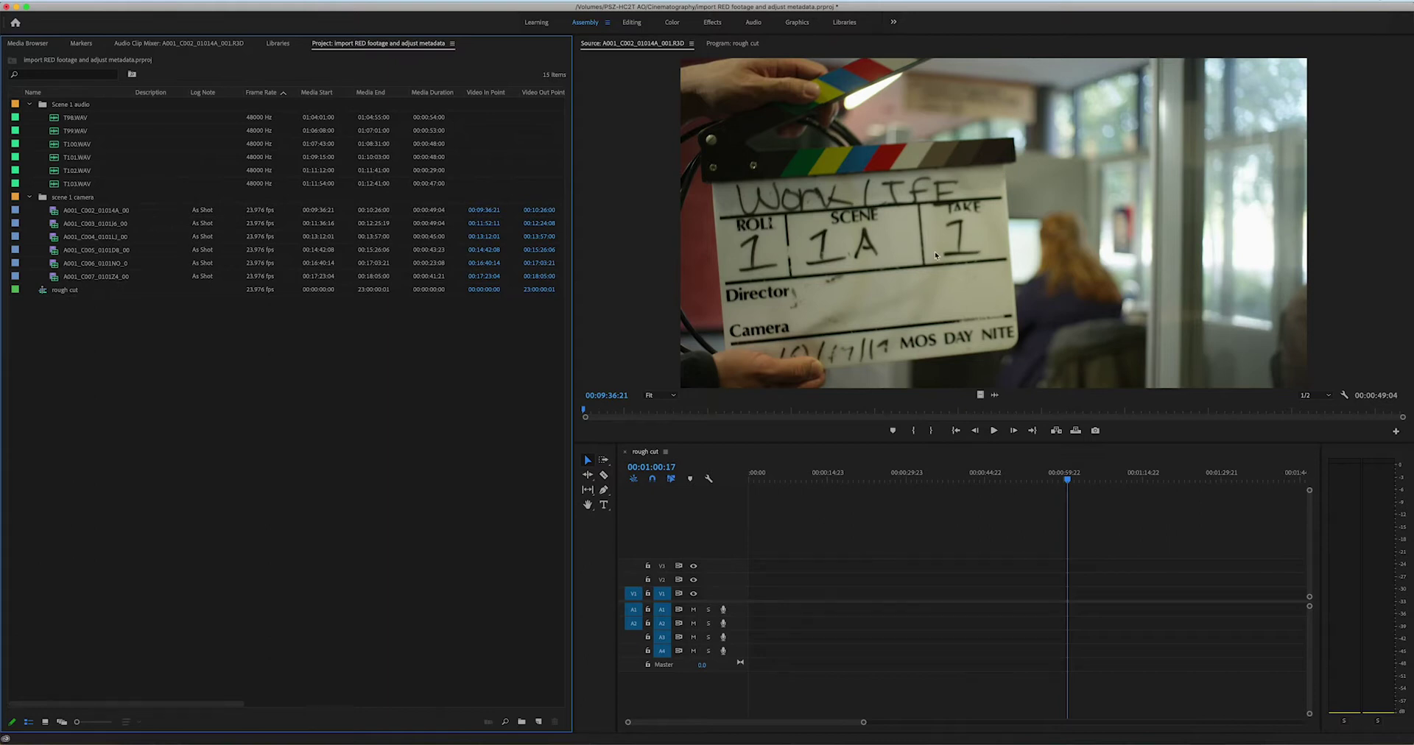
# - Load A001_C002 in the Source Monitor and park on the clapper frame at 00:09:49:13
pyautogui.doubleClick(53, 215)
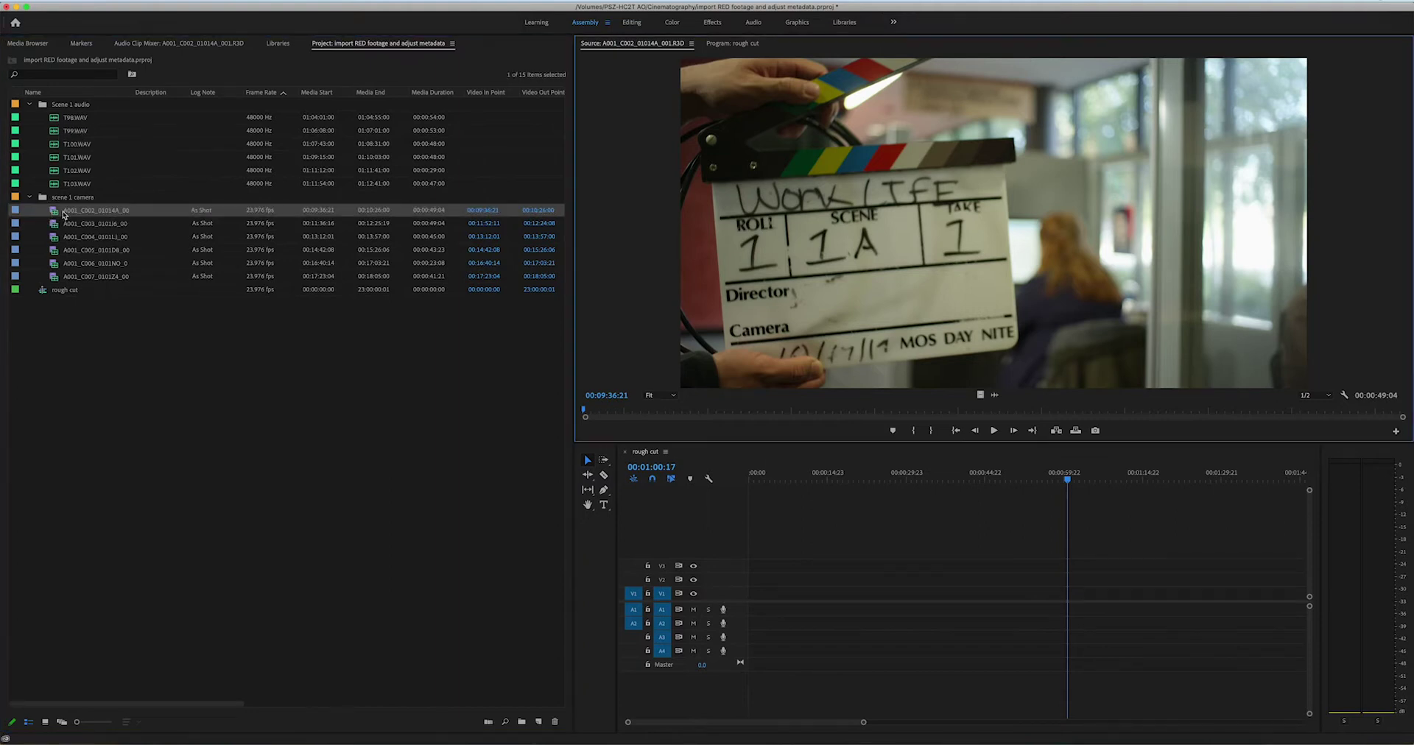
pyautogui.moveTo(601, 416); pyautogui.dragTo(792, 409)
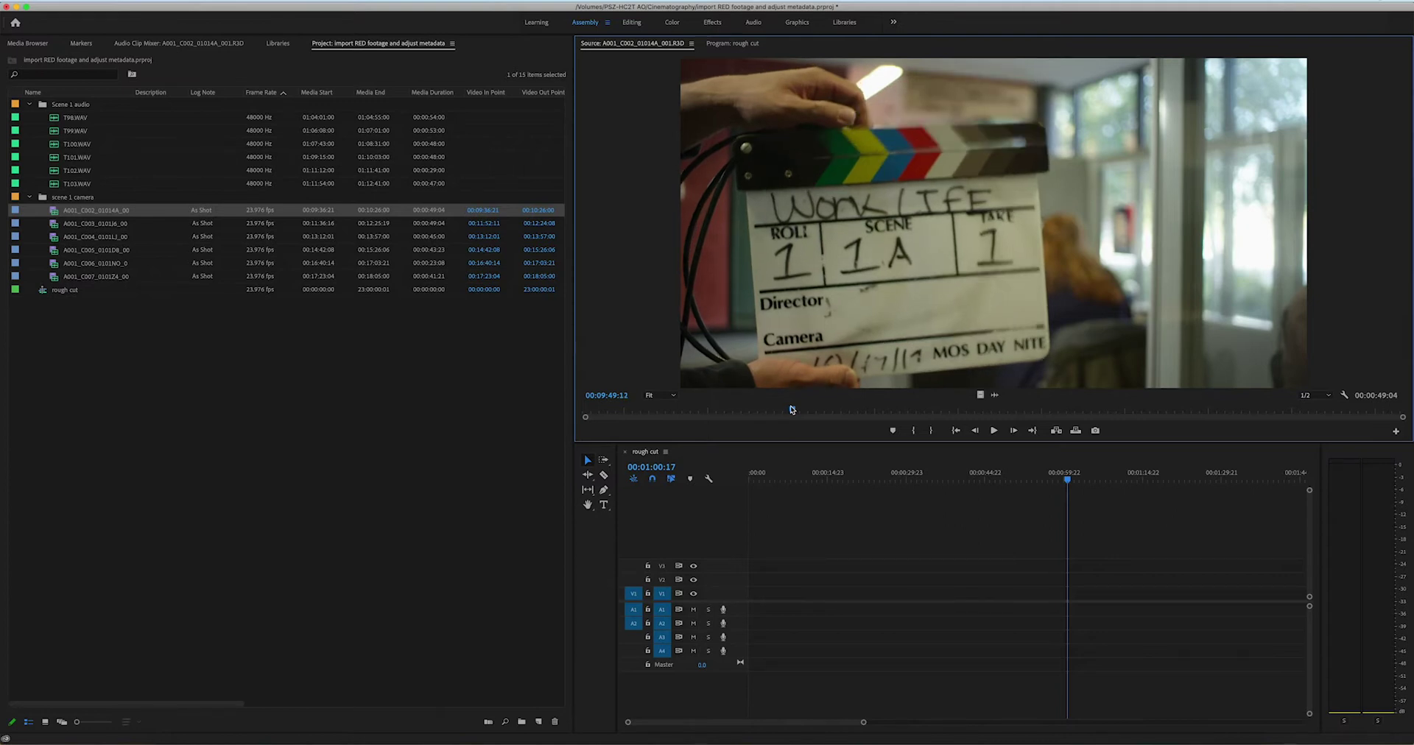
pyautogui.moveTo(791, 409); pyautogui.dragTo(791, 410)
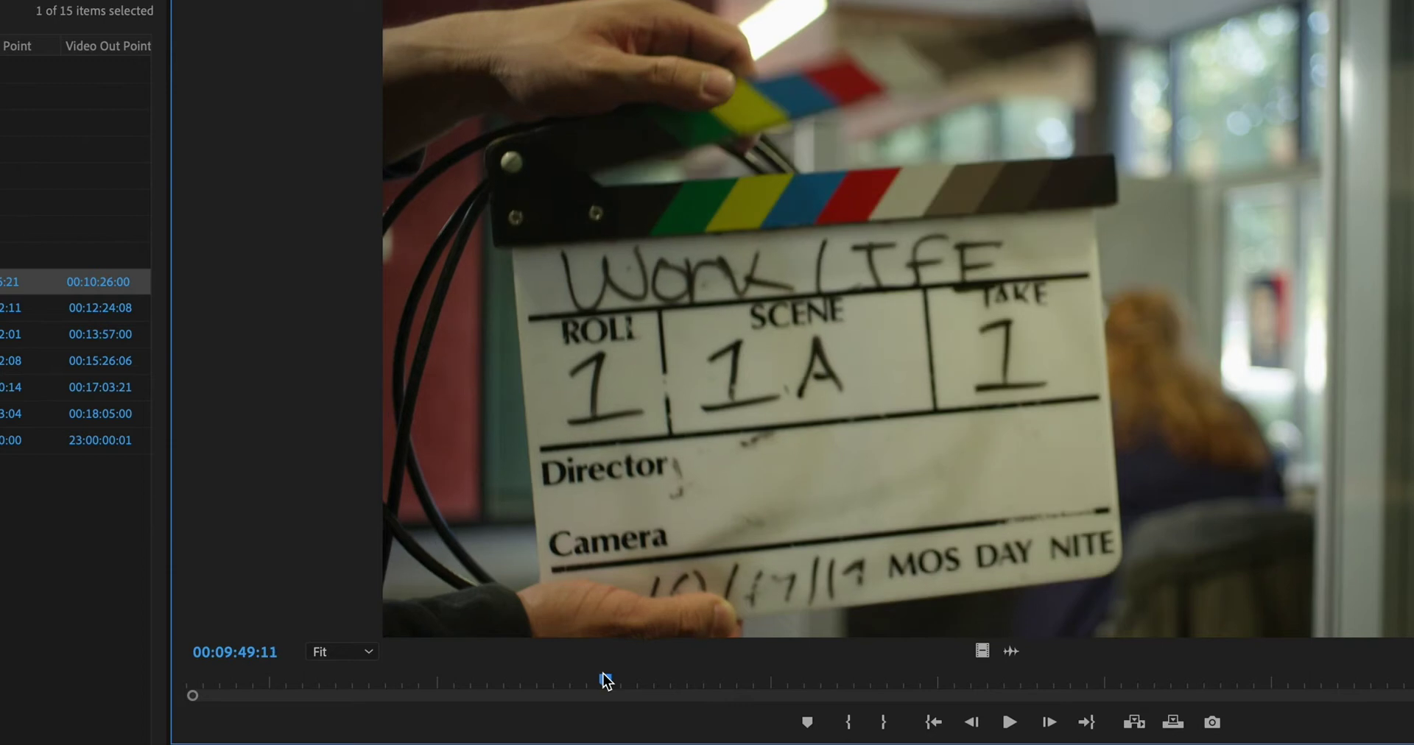
pyautogui.moveTo(606, 681); pyautogui.dragTo(607, 681)
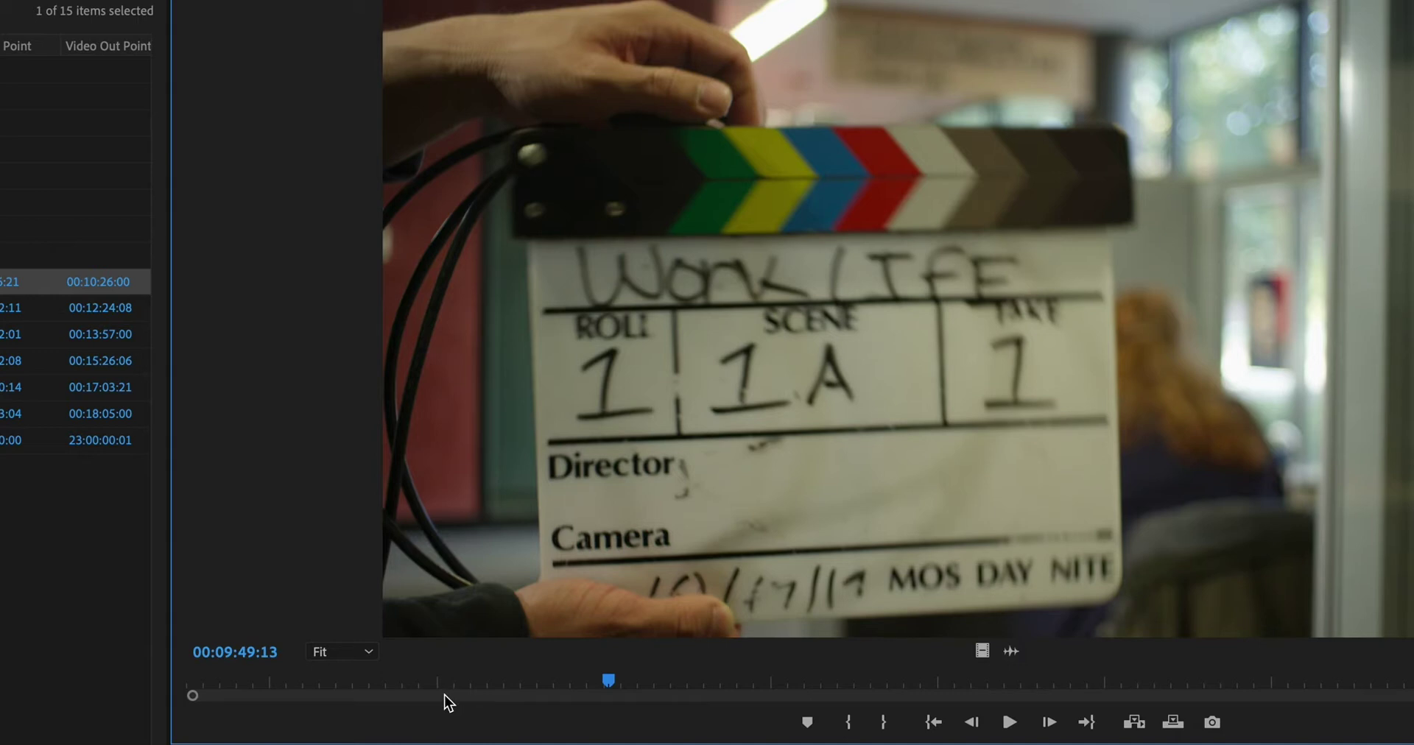
pyautogui.press('Left')
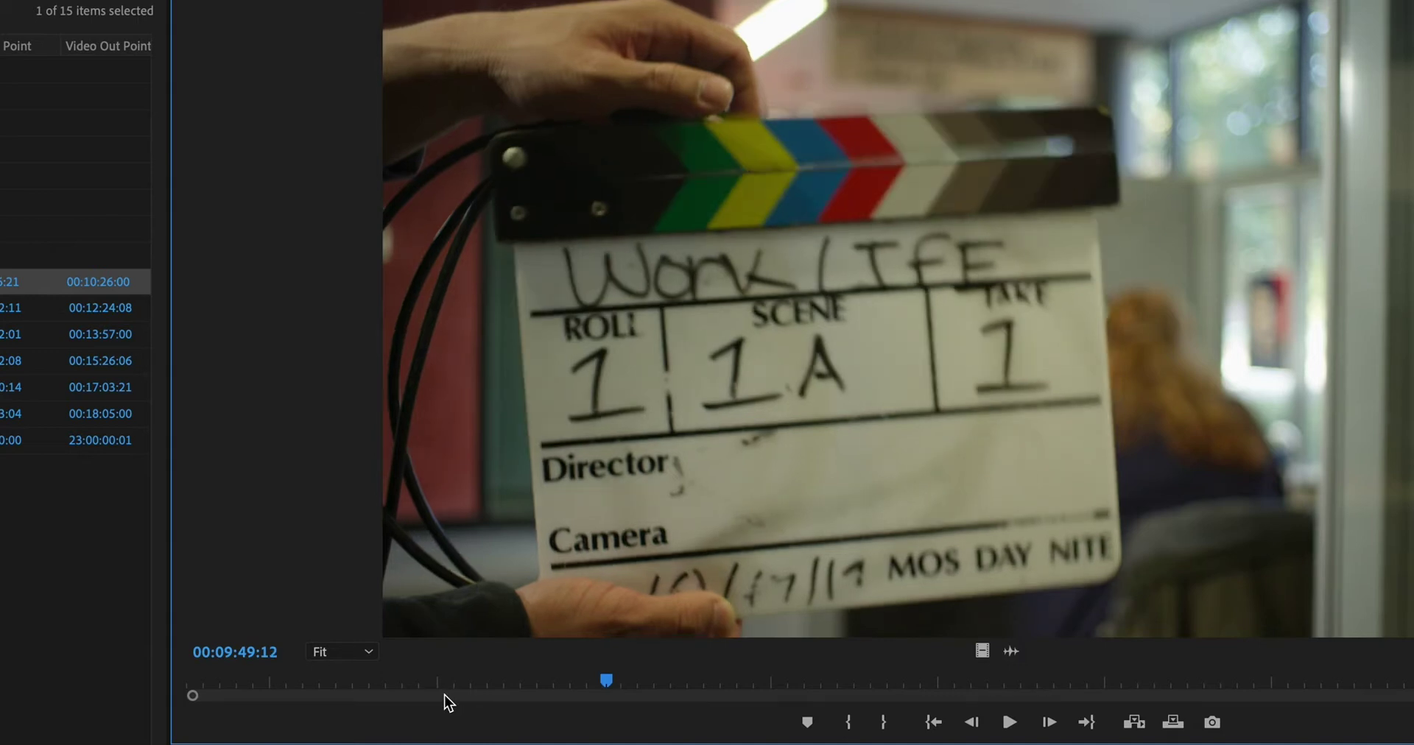
pyautogui.press('Right')
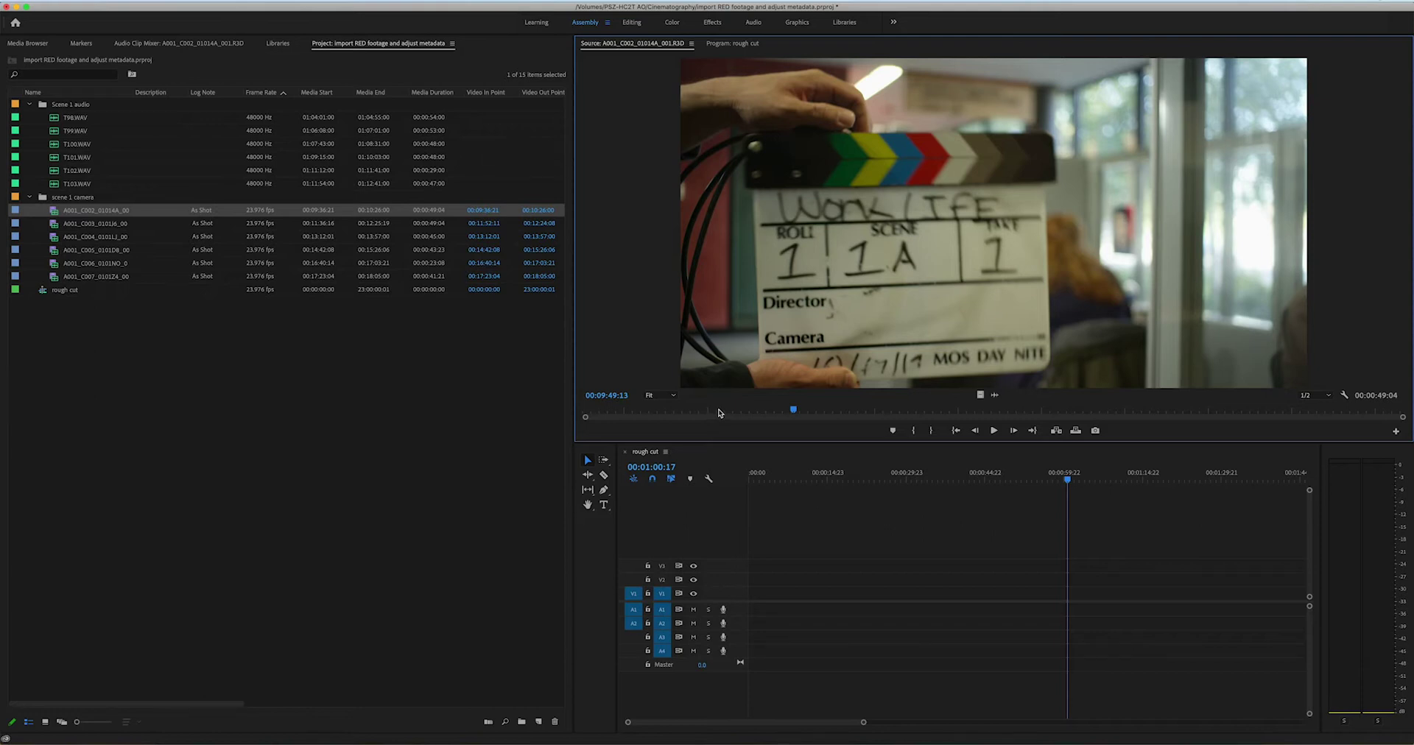
# - Add a marker on A001_C002's clapper frame and confirm it in the Marker dialog
pyautogui.press('m')
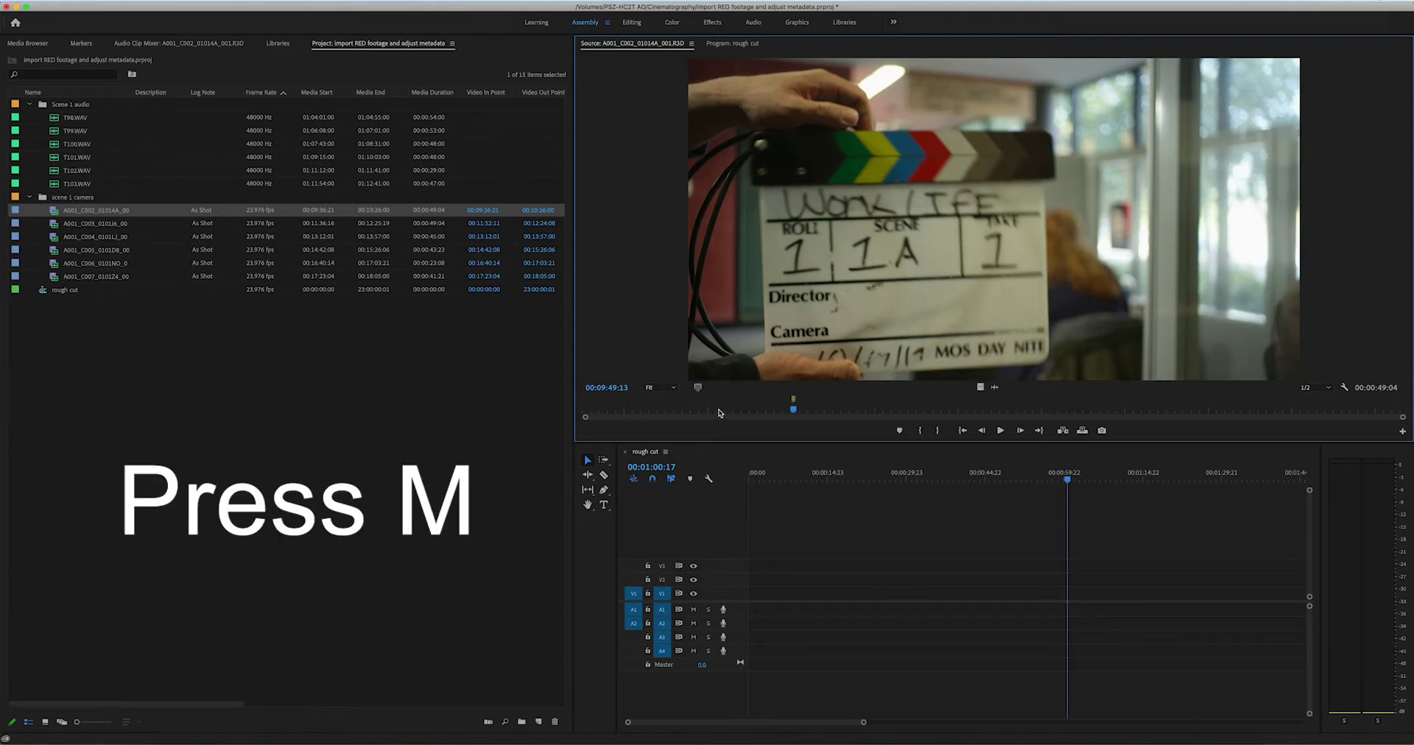
pyautogui.press('m')
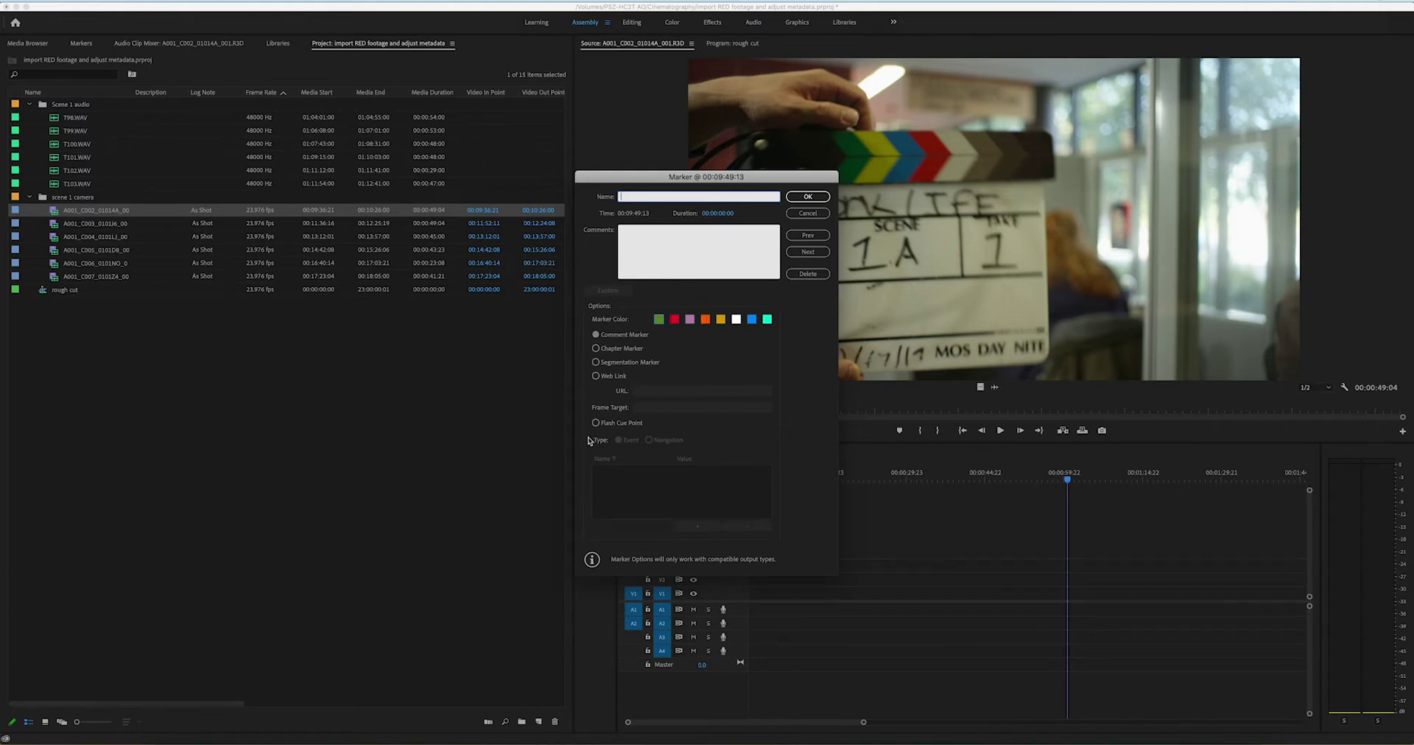
pyautogui.click(808, 197)
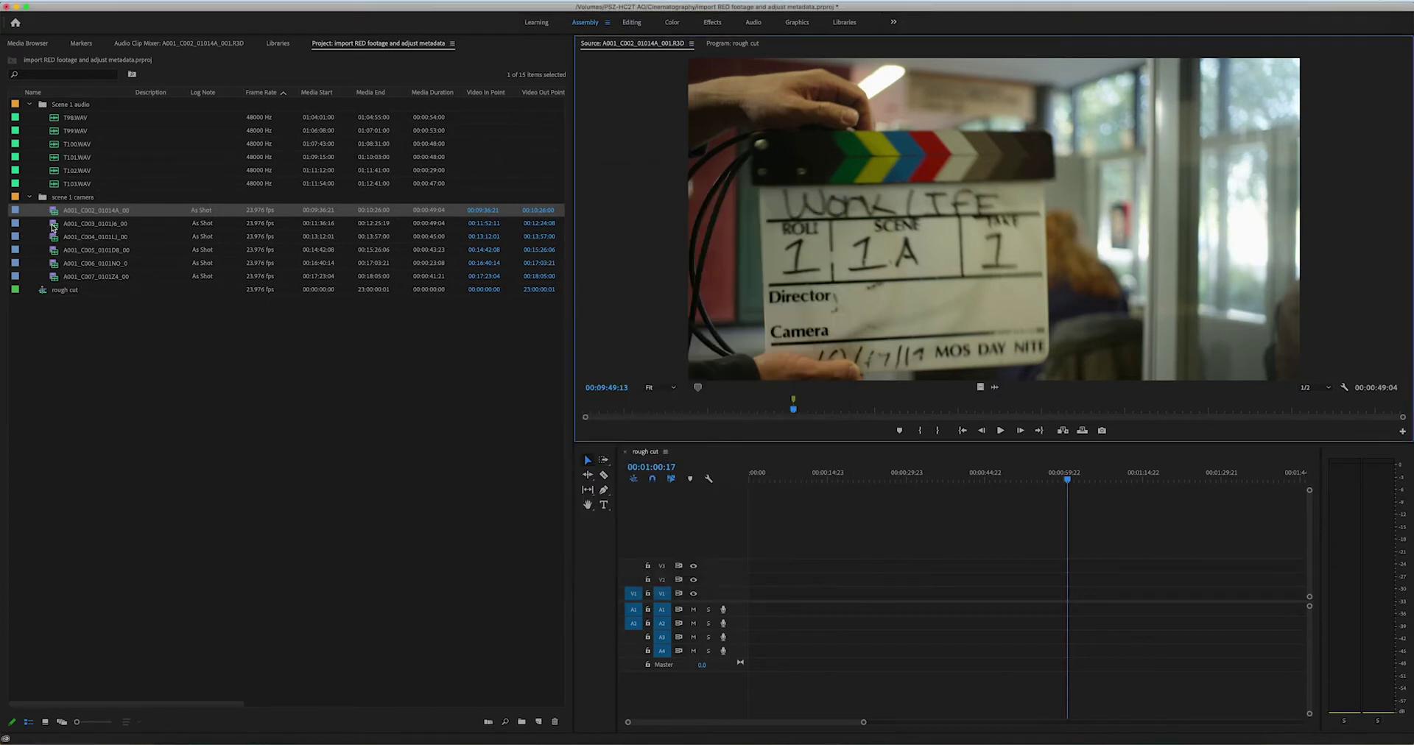
pyautogui.click(53, 226)
# - Enter the description 1A_1 for clip A001_C002
pyautogui.doubleClick(52, 225)
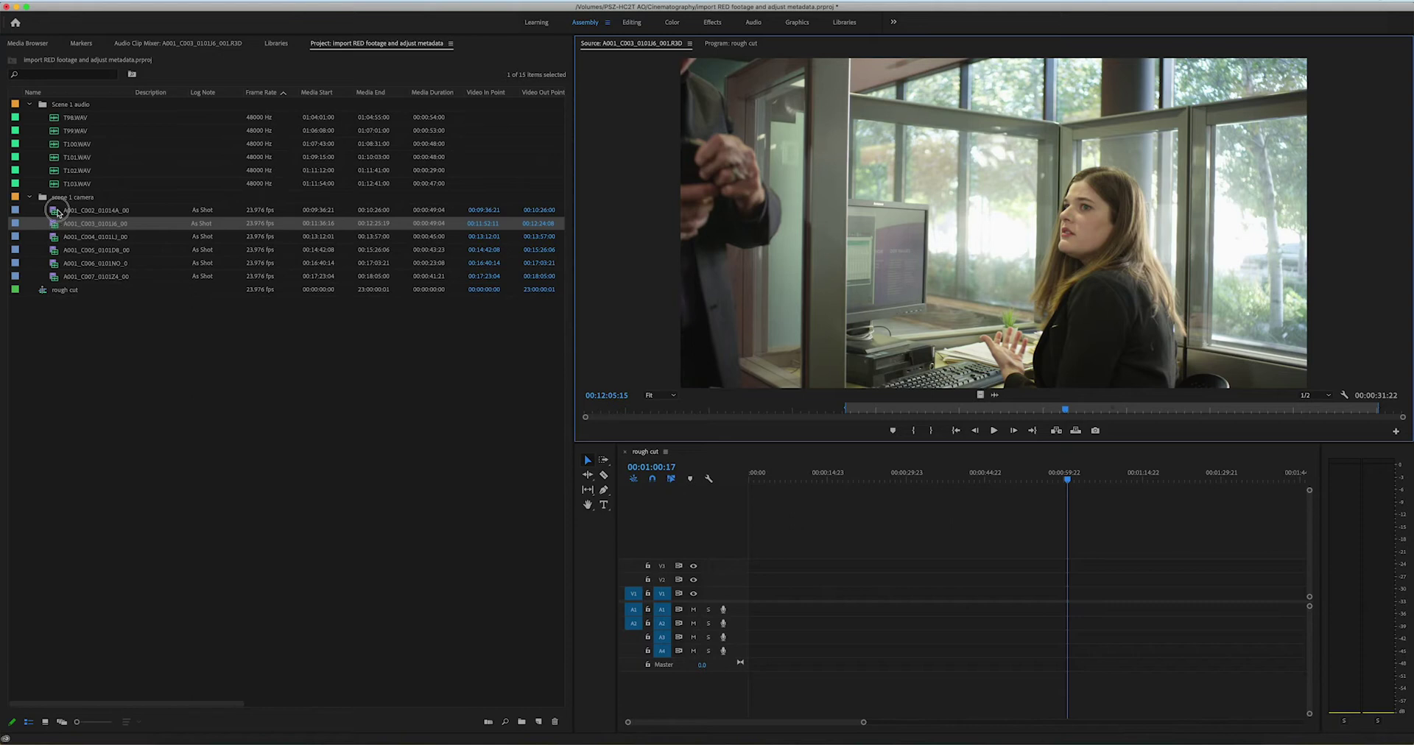
pyautogui.click(59, 212)
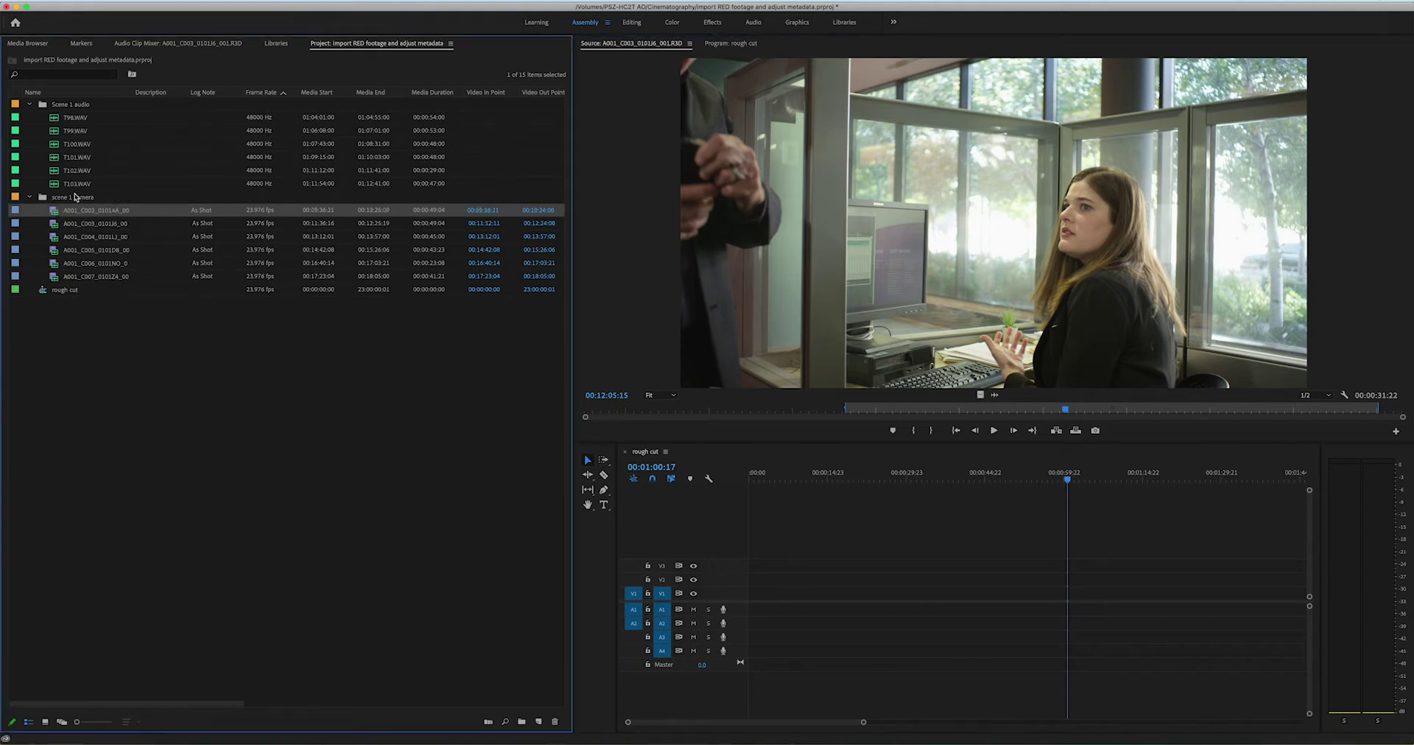
pyautogui.click(154, 212)
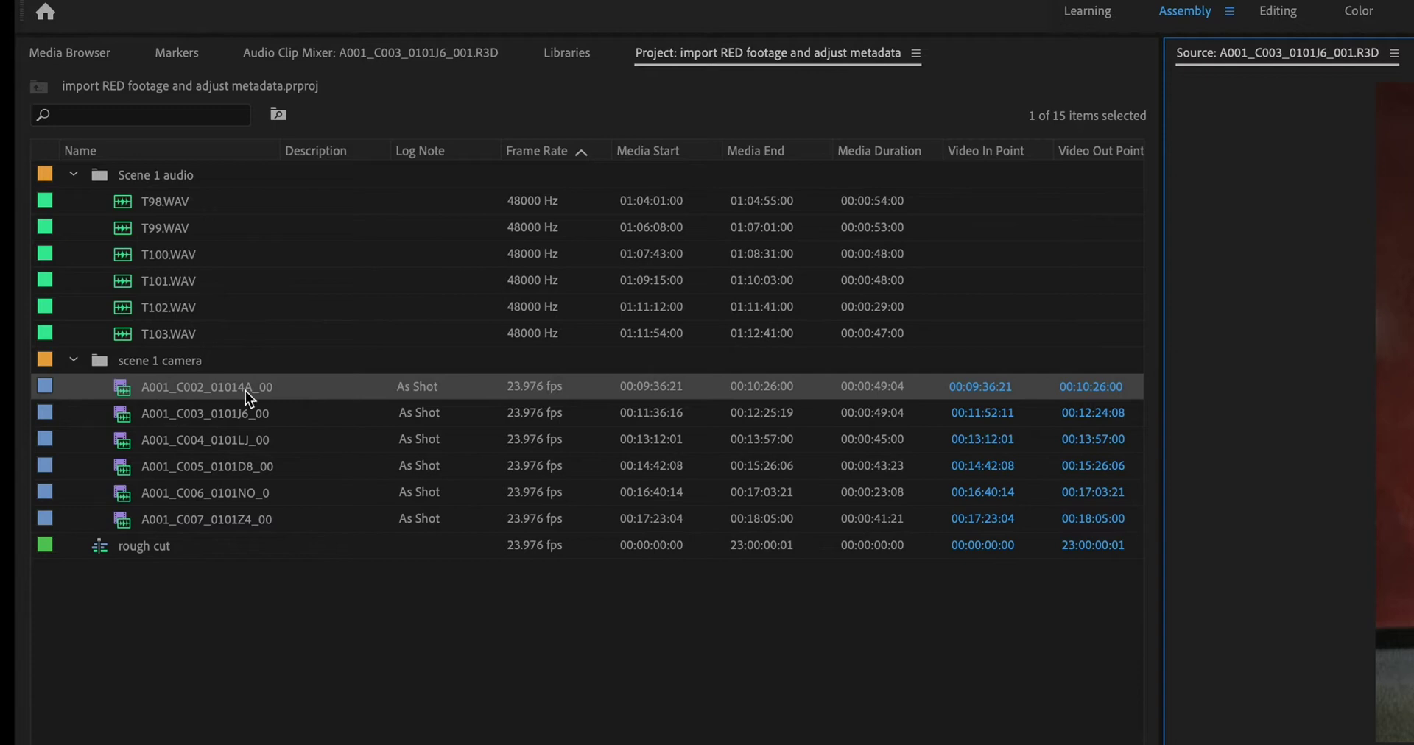
pyautogui.click(322, 383)
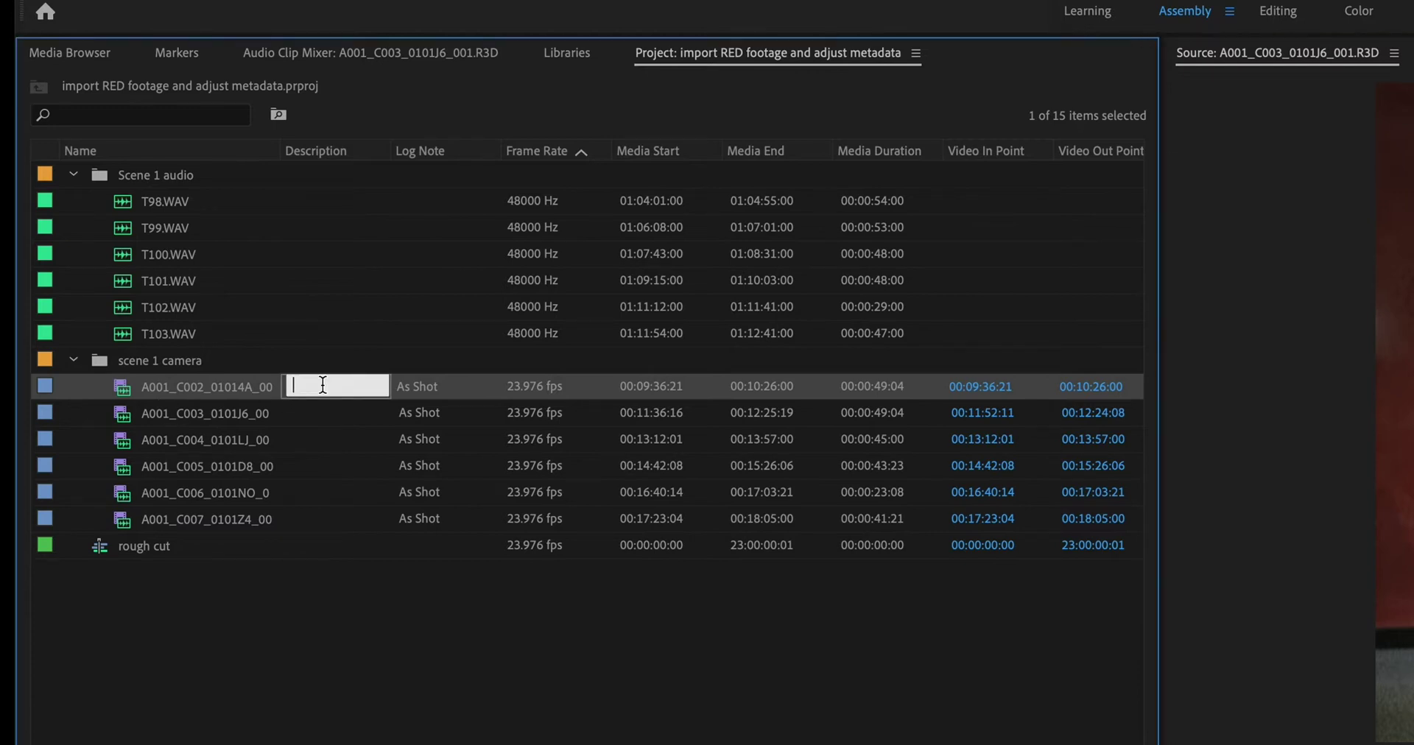
pyautogui.write('1A_1')
pyautogui.press('Return')
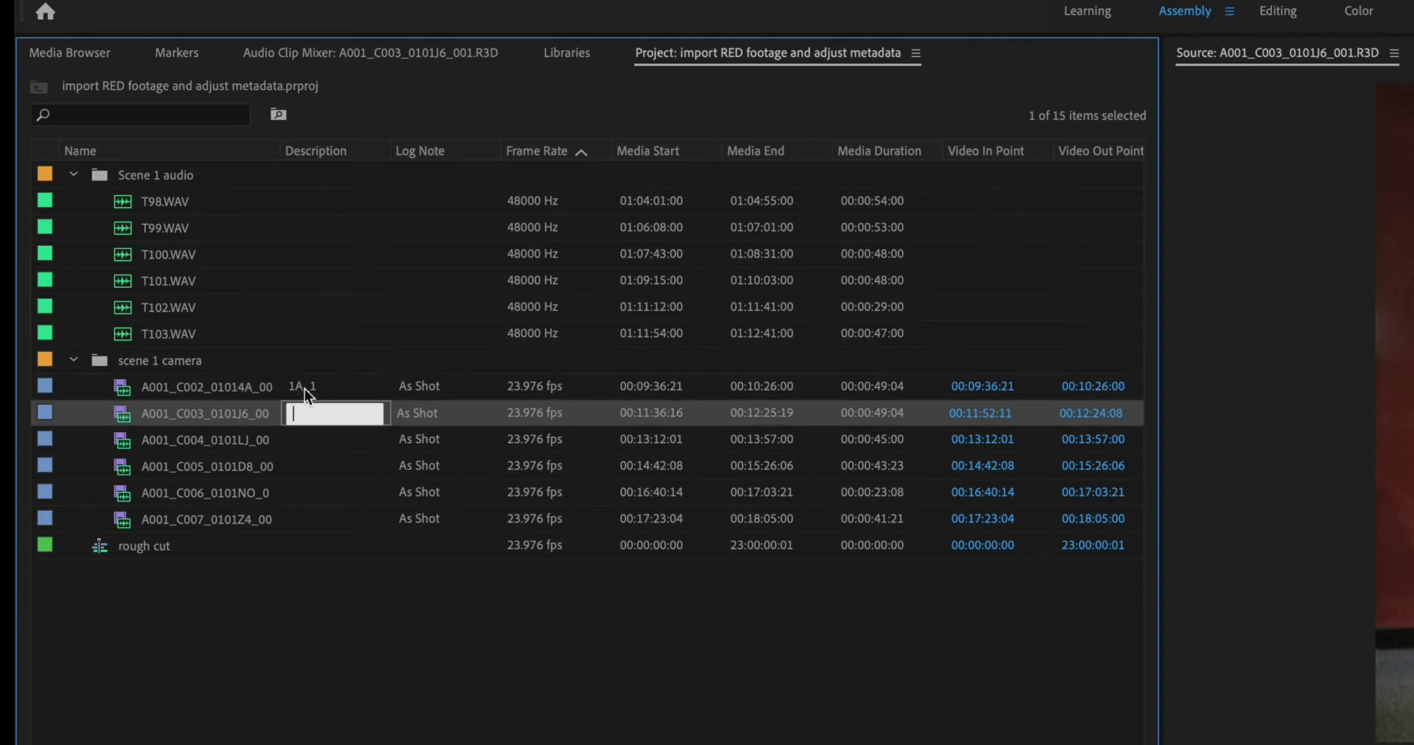
# - Scrub A001_C003 to its clap at 00:11:41:00 and add a marker there
pyautogui.doubleClick(123, 414)
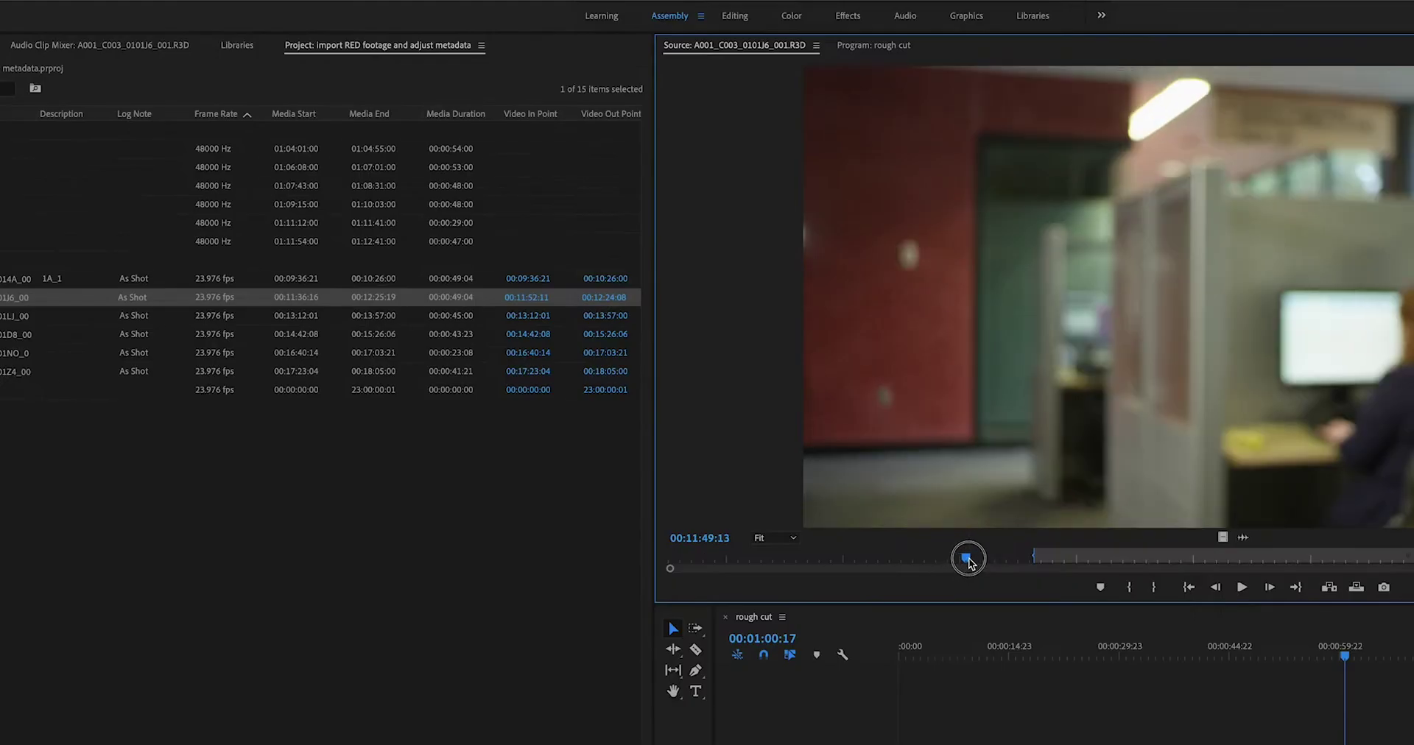
pyautogui.moveTo(967, 556); pyautogui.dragTo(768, 562)
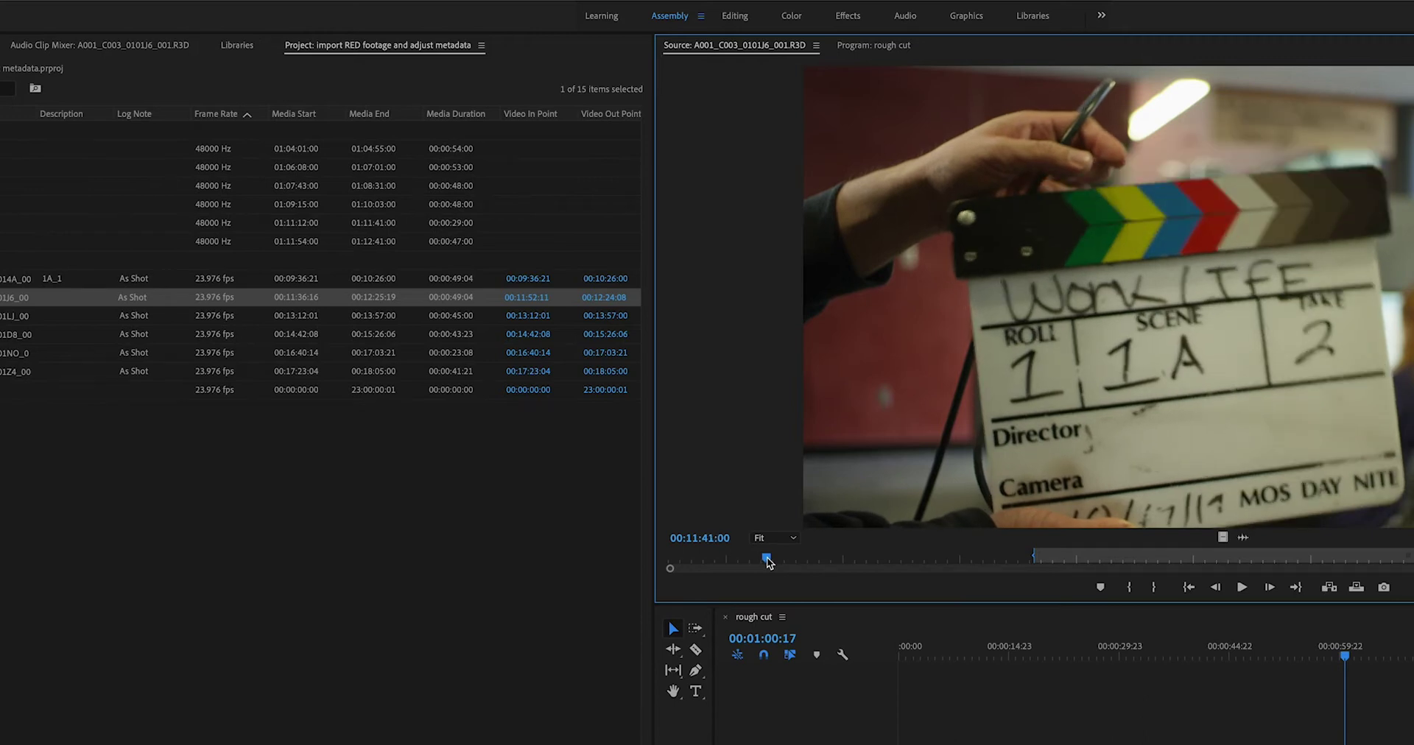
pyautogui.press('m')
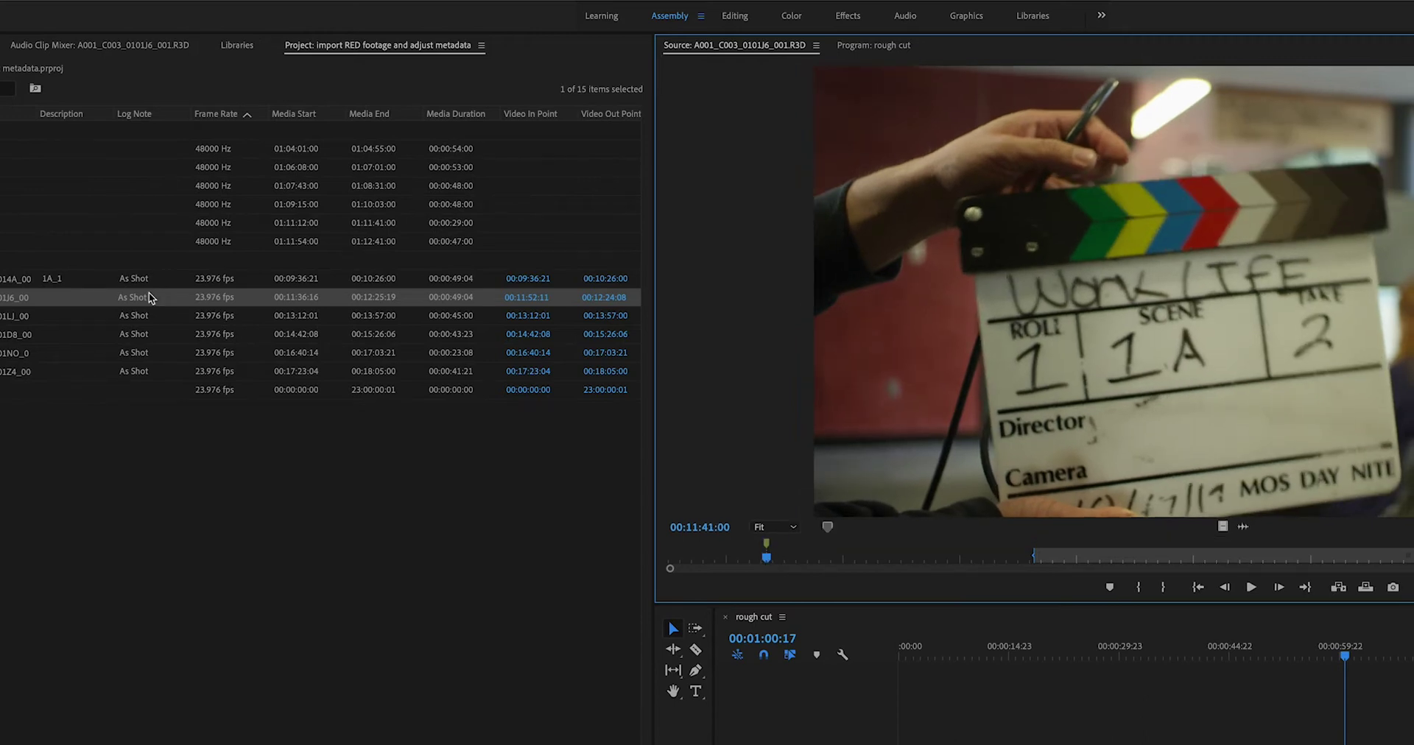
# - Give clip A001_C003 the description 1A_2
pyautogui.click(70, 299)
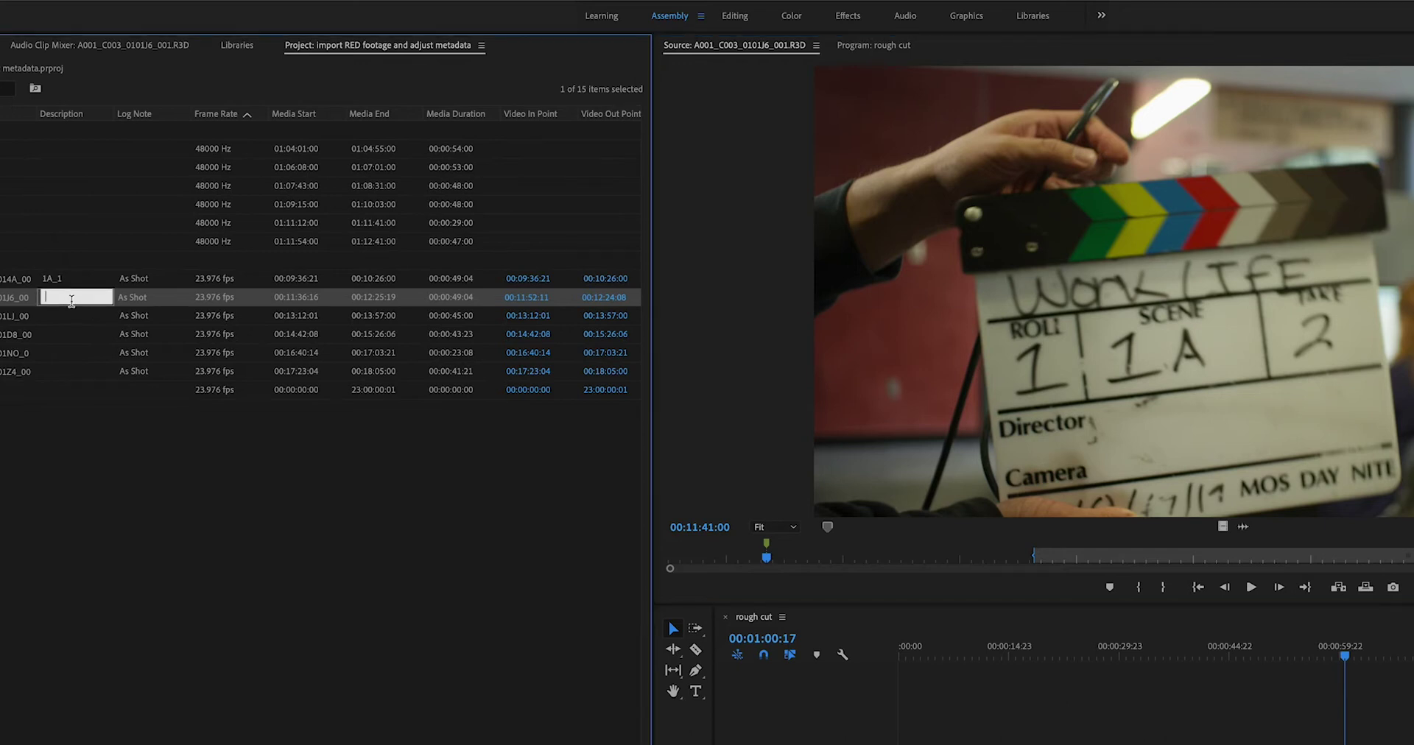
pyautogui.write('1A_2')
pyautogui.press('Return')
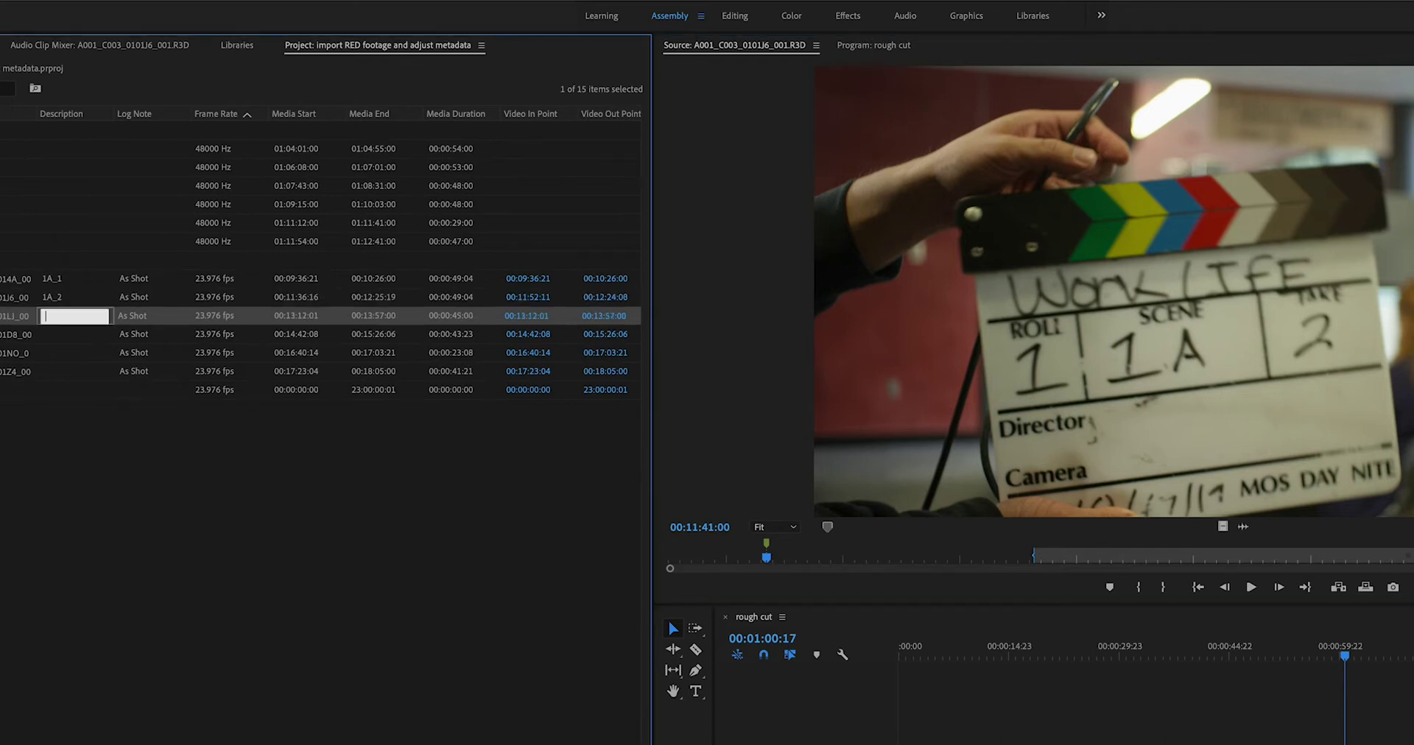
# - Mark the clap in A001_C004 and describe it as 1A_3
pyautogui.press('Escape')
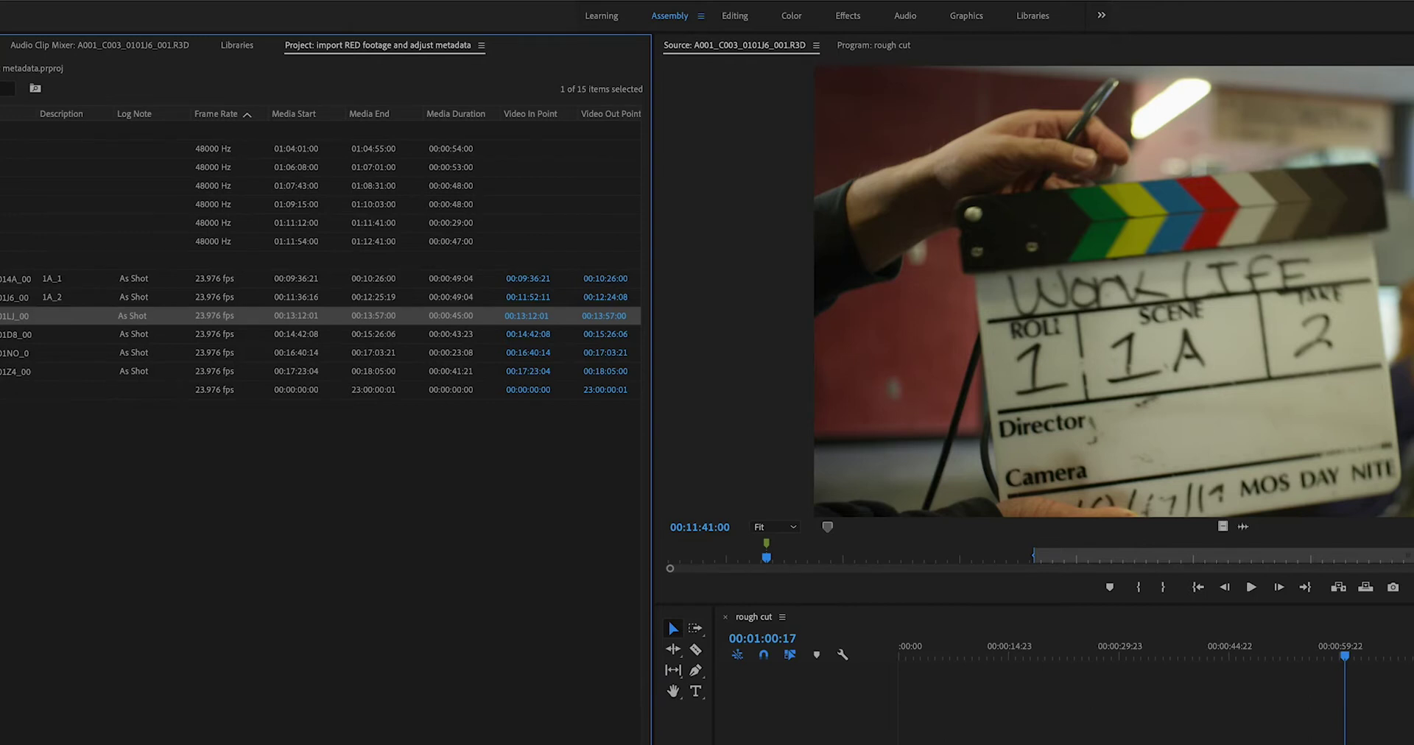
pyautogui.press('Return')
pyautogui.moveTo(829, 567); pyautogui.dragTo(766, 568)
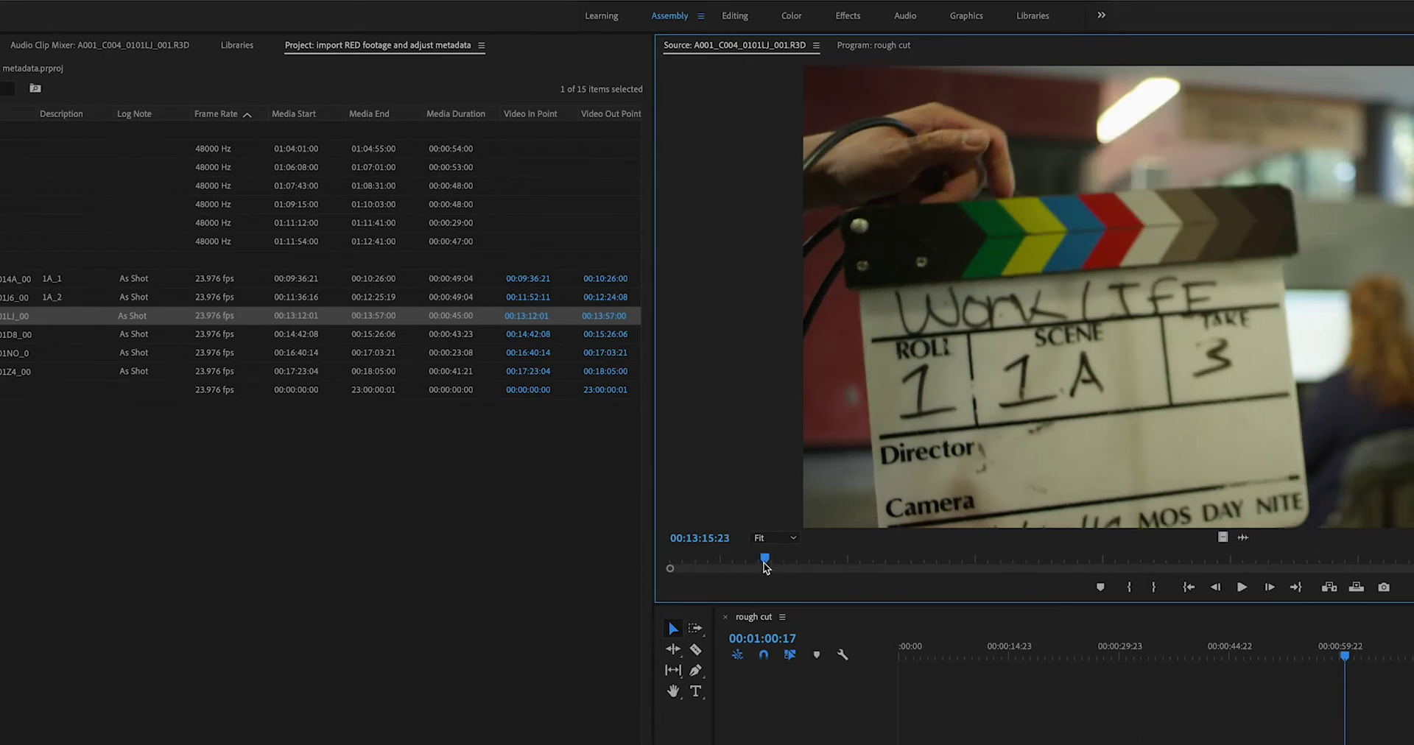
pyautogui.press('m')
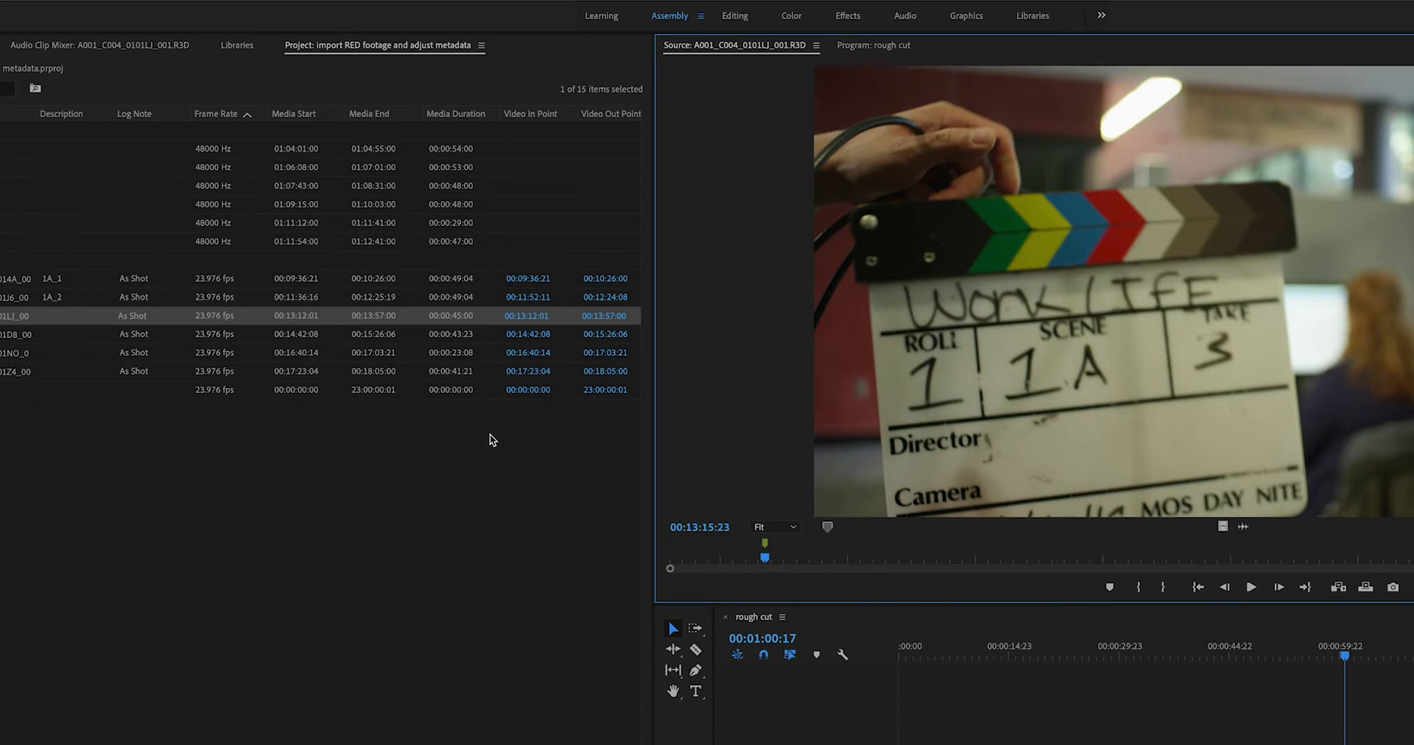
pyautogui.click(45, 314)
pyautogui.write('1')
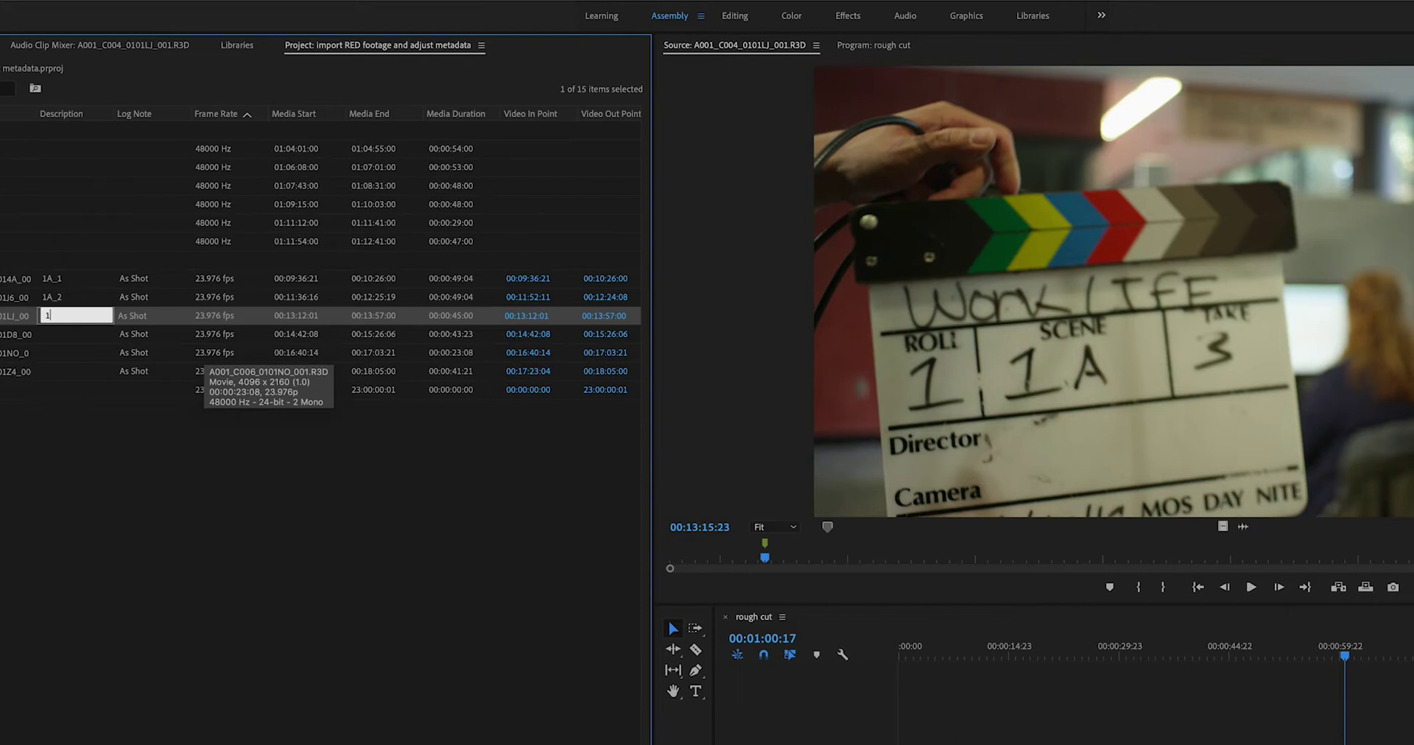
pyautogui.write('A_3')
pyautogui.press('Return')
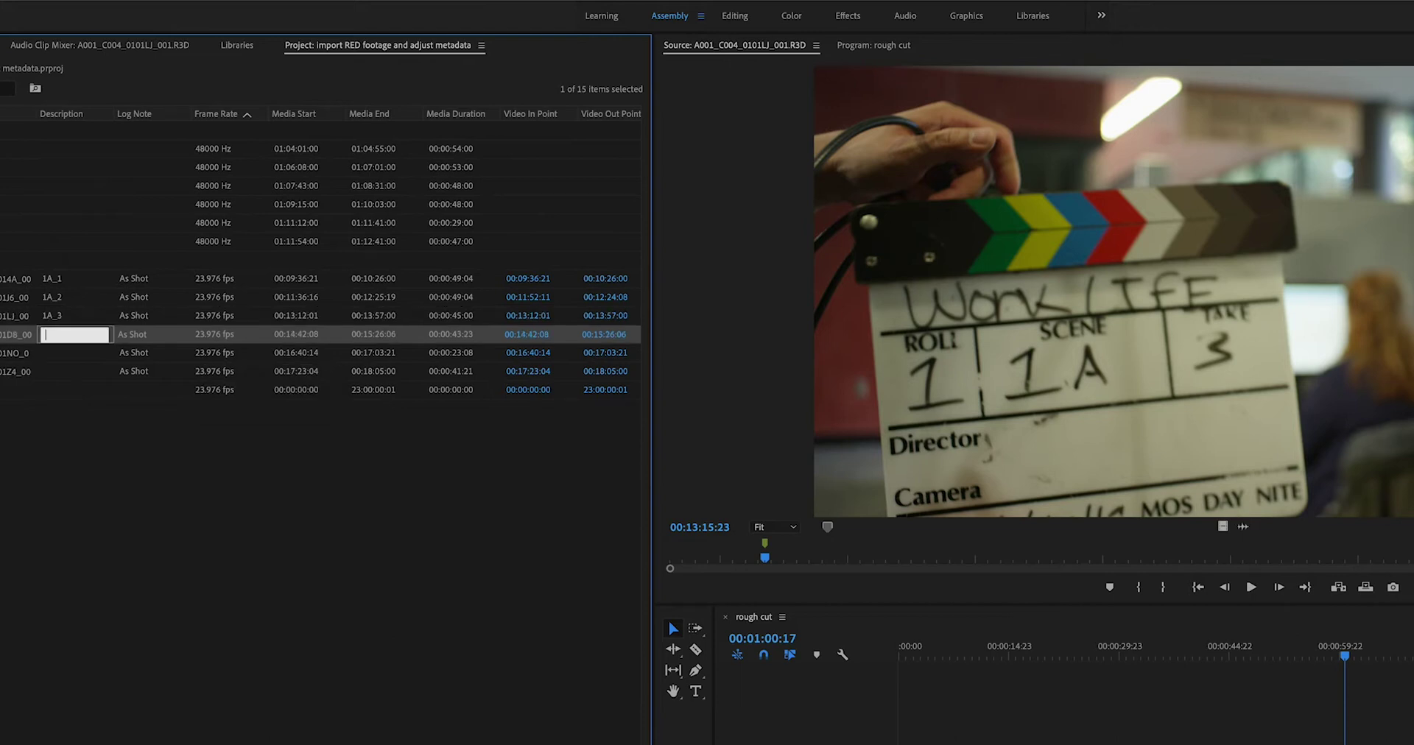
# - Mark the clap in the take 4 clip and describe it as 1A_4
pyautogui.doubleClick(526, 334)
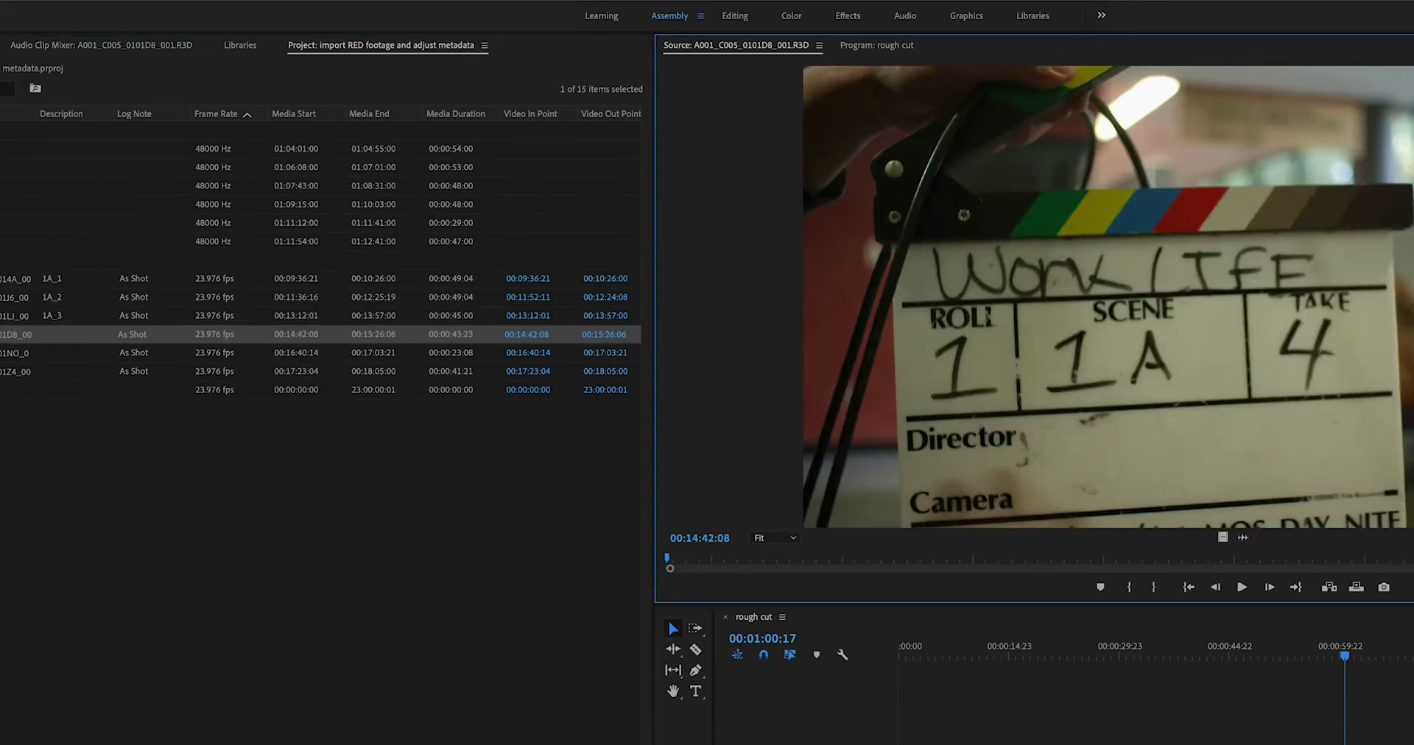
pyautogui.moveTo(718, 565); pyautogui.dragTo(760, 561)
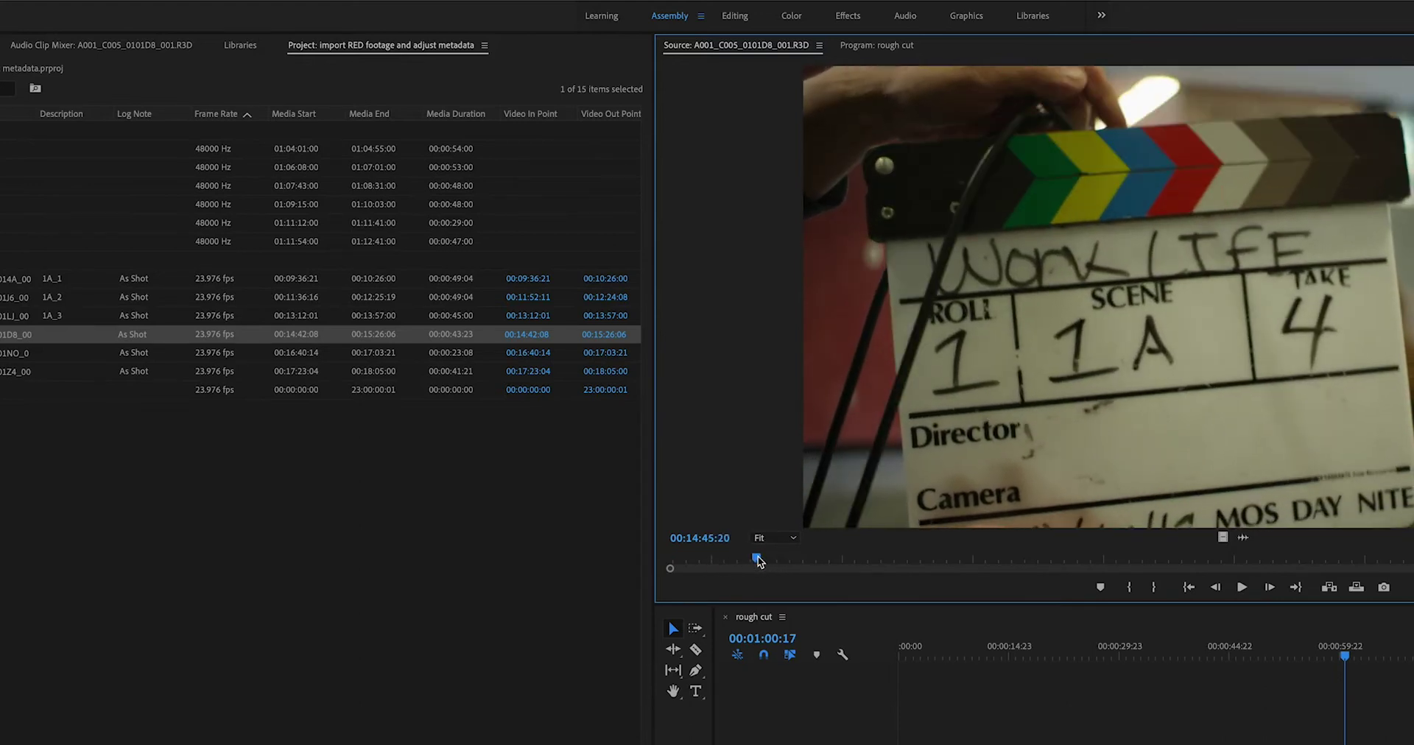
pyautogui.press('m')
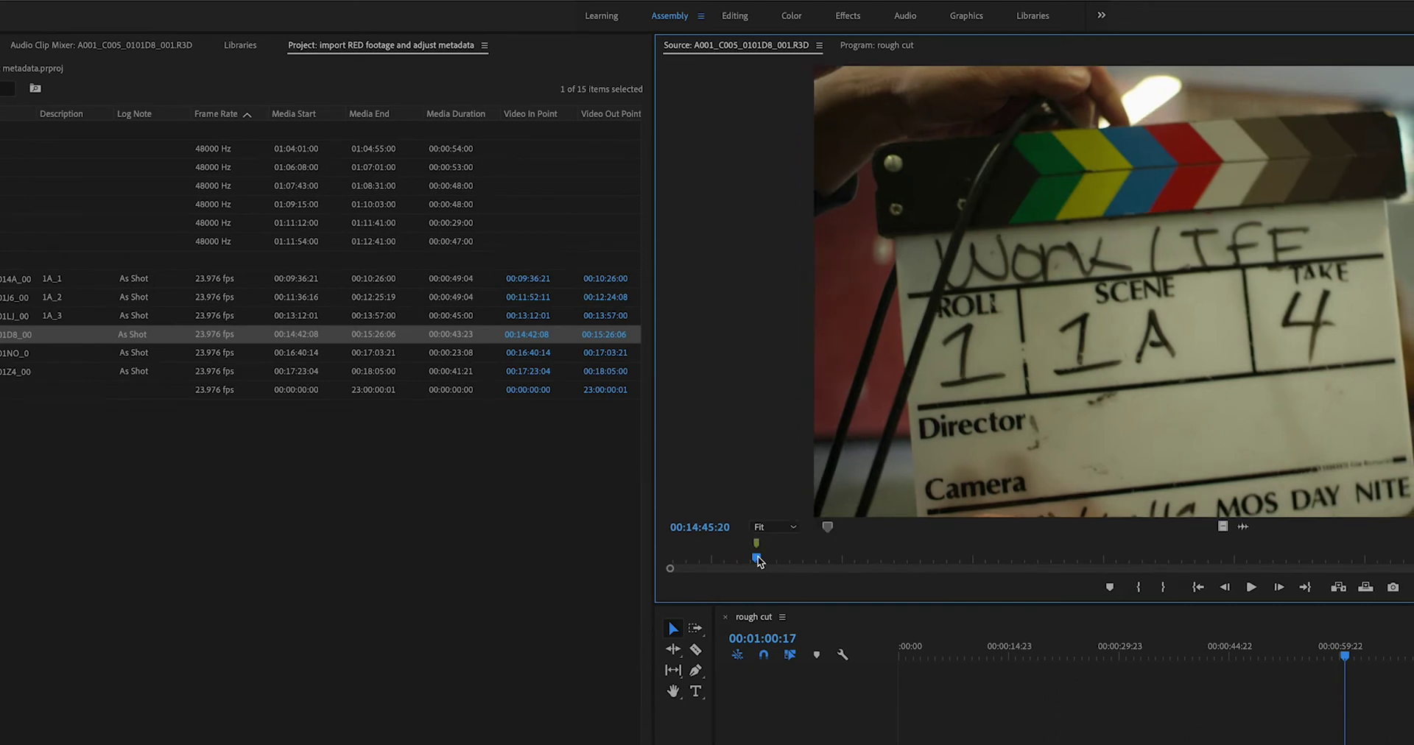
pyautogui.click(57, 335)
pyautogui.write('1A')
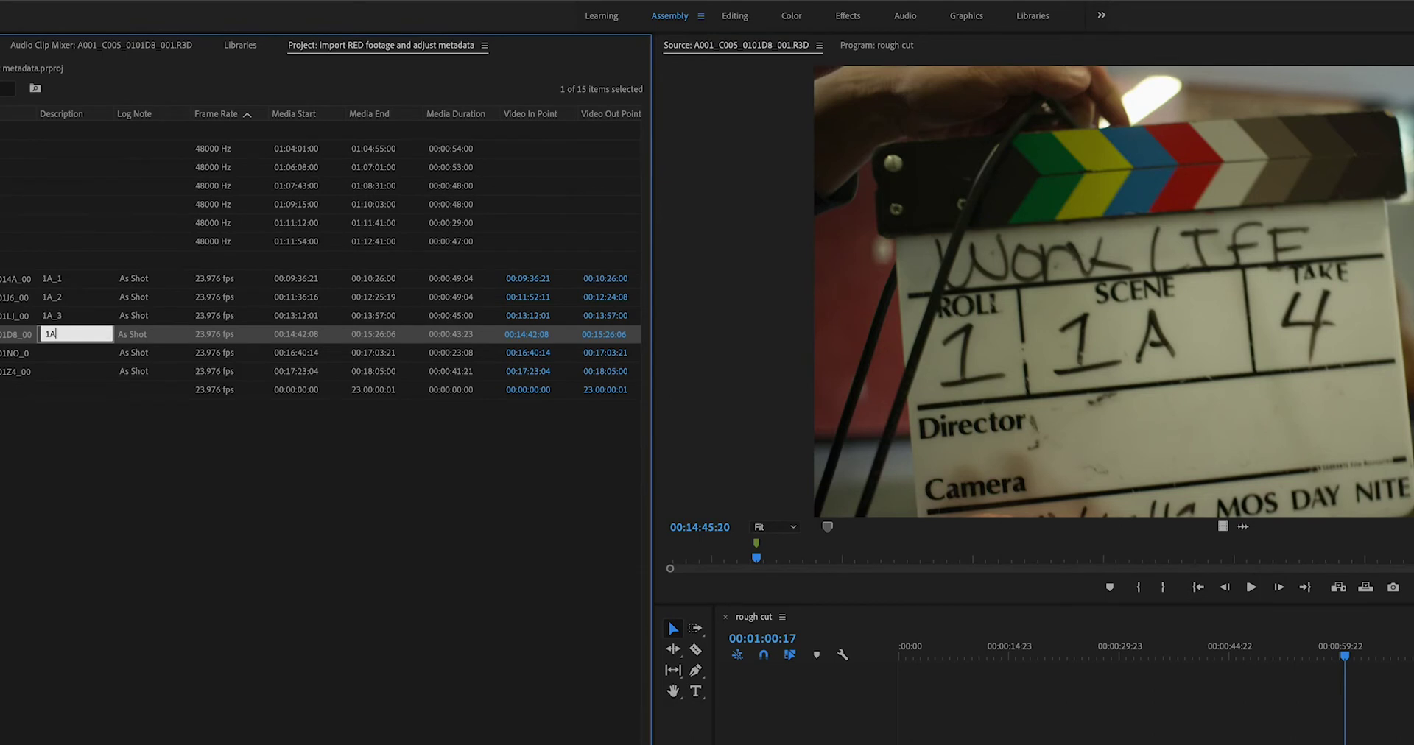
pyautogui.write('_4')
pyautogui.press('Return')
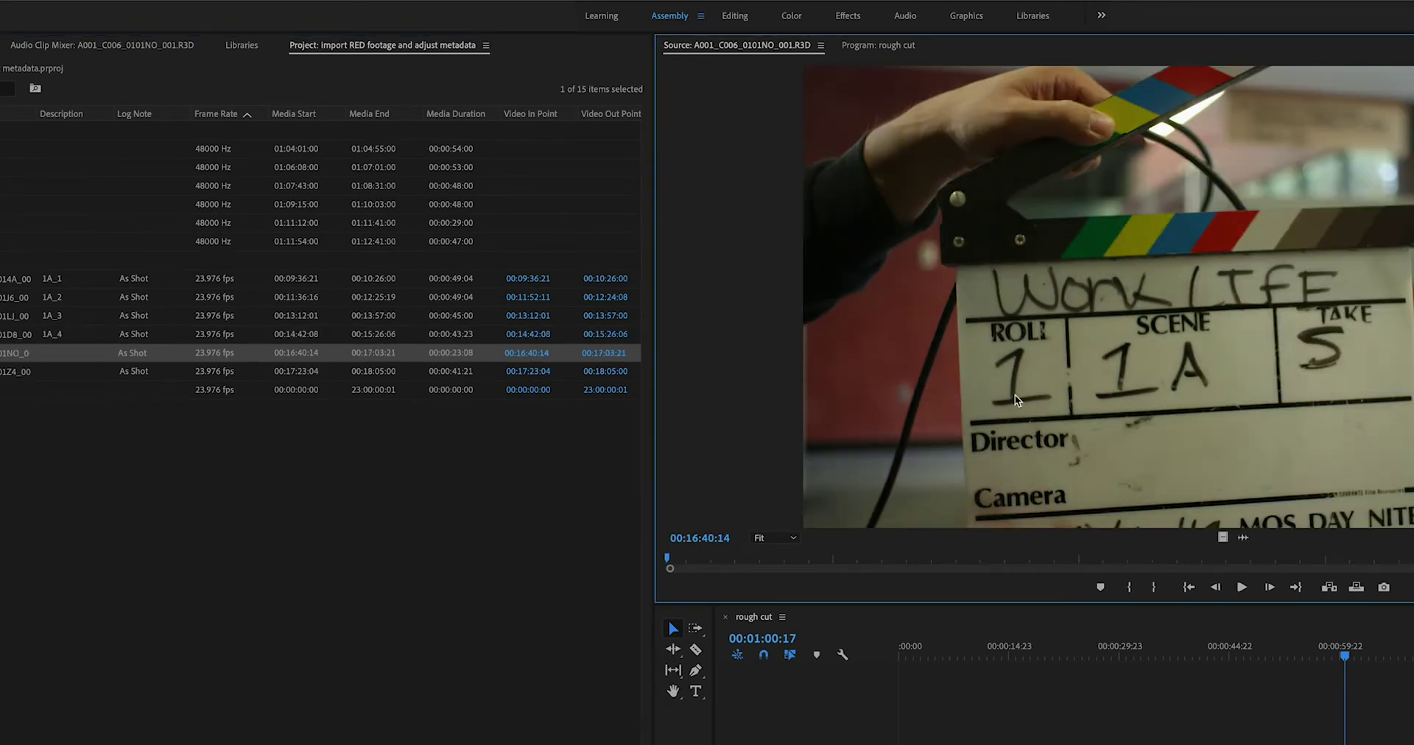
# - Mark the clap in the take 5 clip and describe it as 1A_5
pyautogui.click(763, 560)
pyautogui.moveTo(764, 560); pyautogui.dragTo(889, 556)
pyautogui.press('Right')
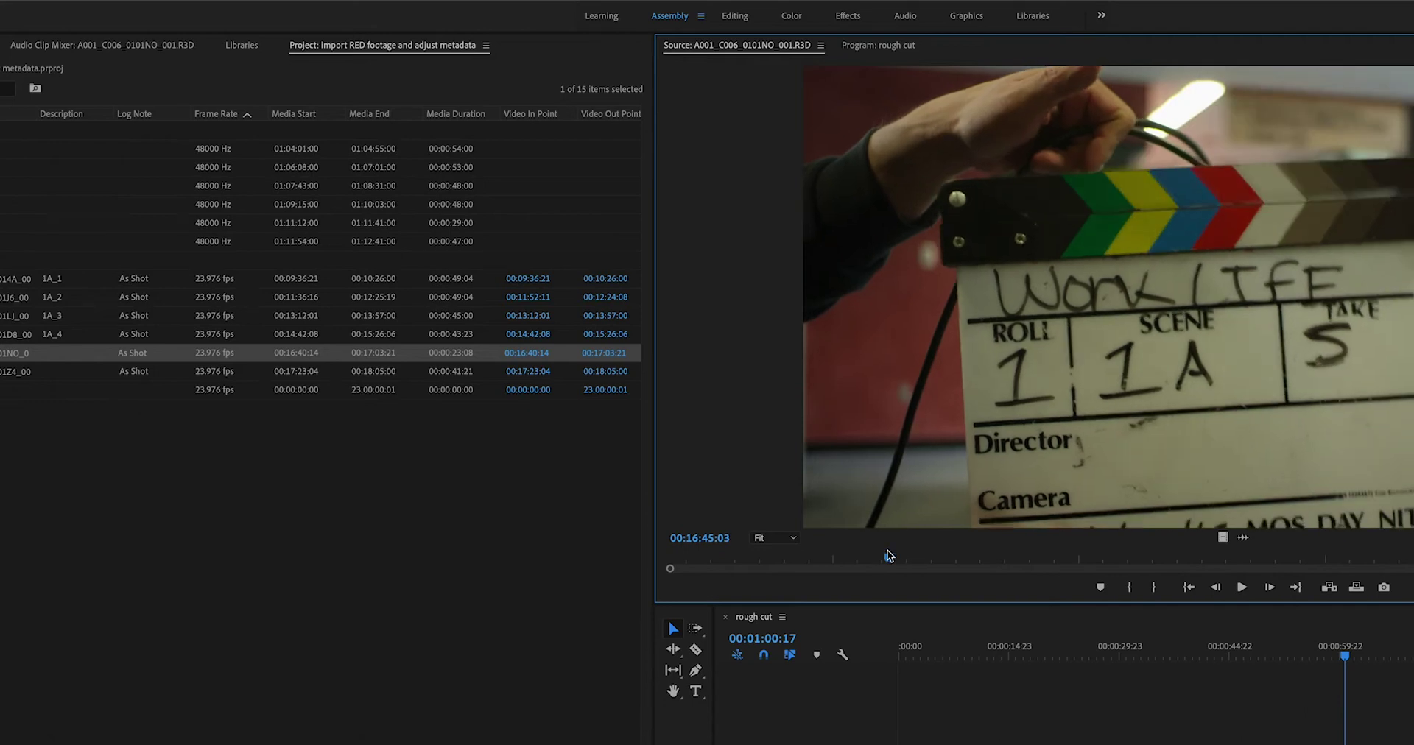
pyautogui.press('Right')
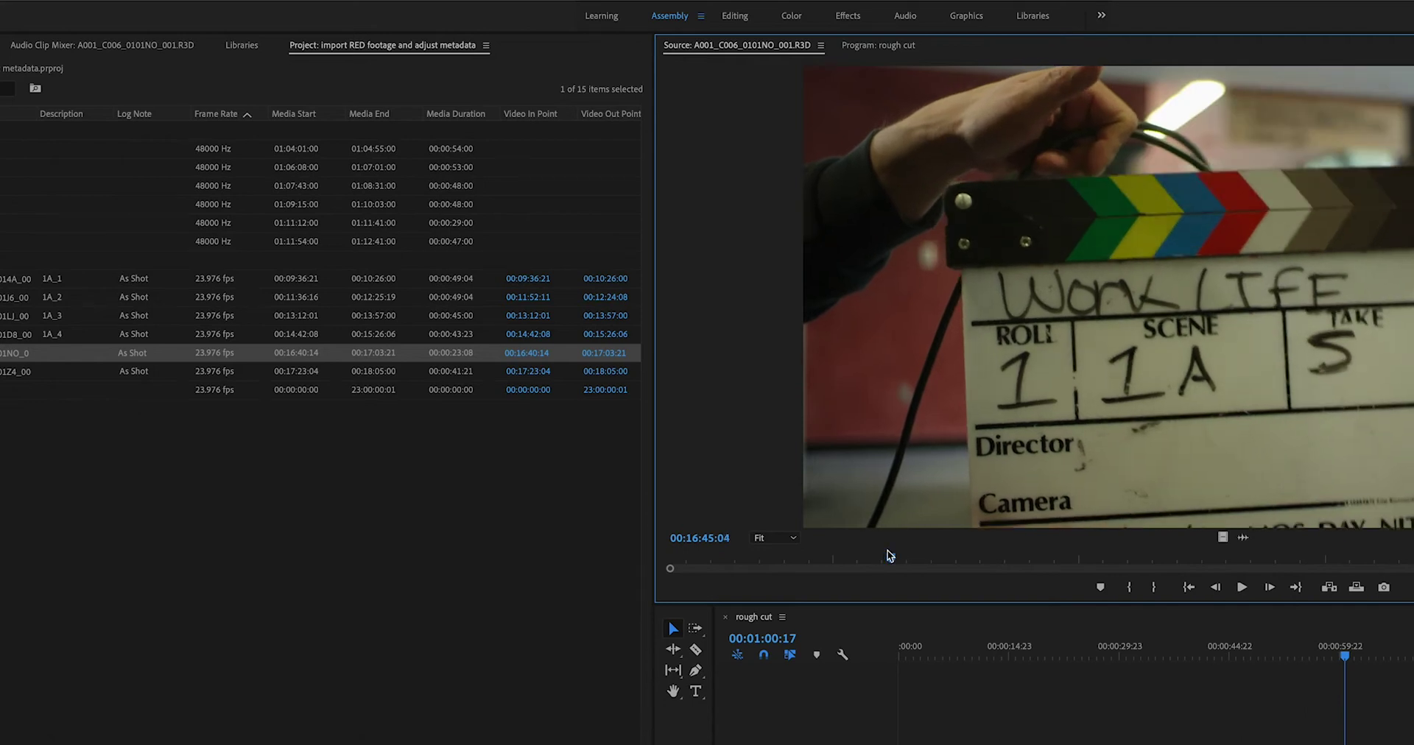
pyautogui.press('m')
pyautogui.click(70, 355)
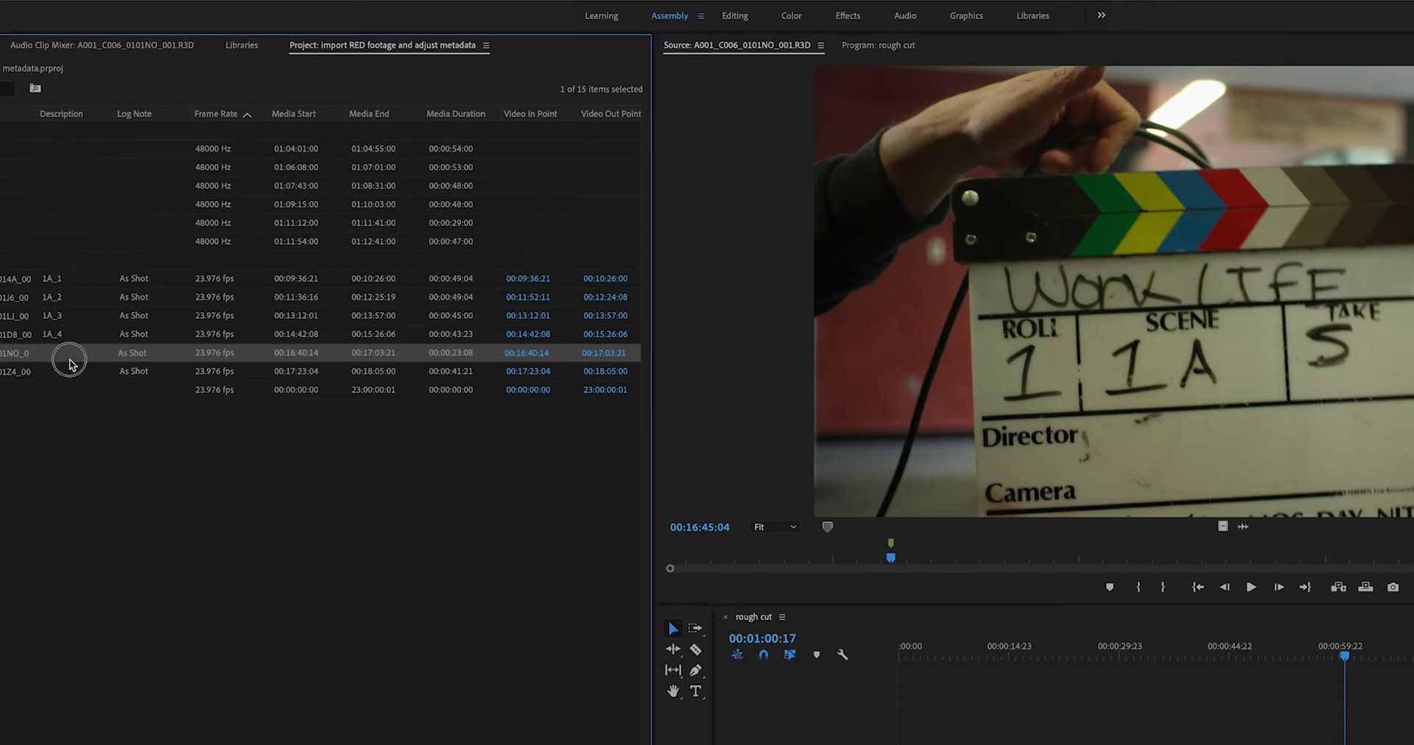
pyautogui.write('1A')
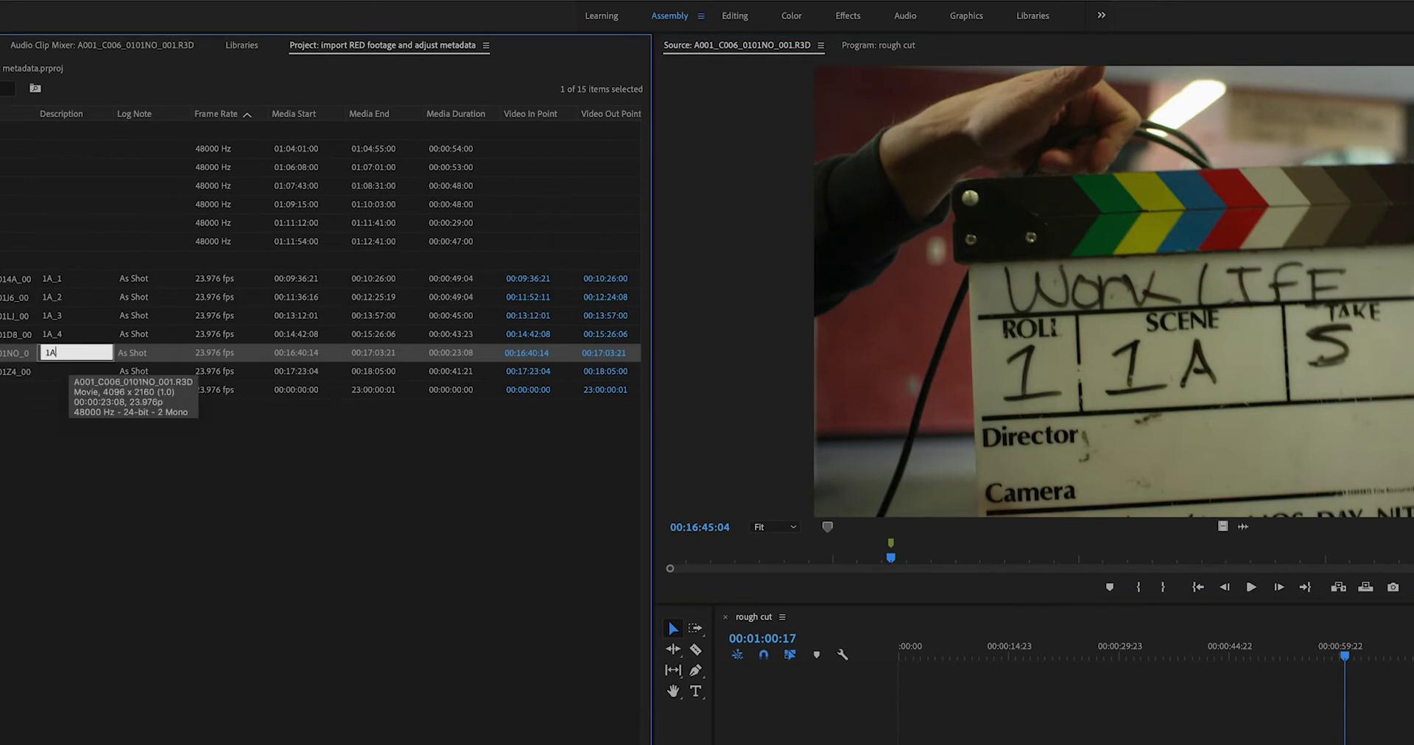
pyautogui.write('_5')
pyautogui.press('Return')
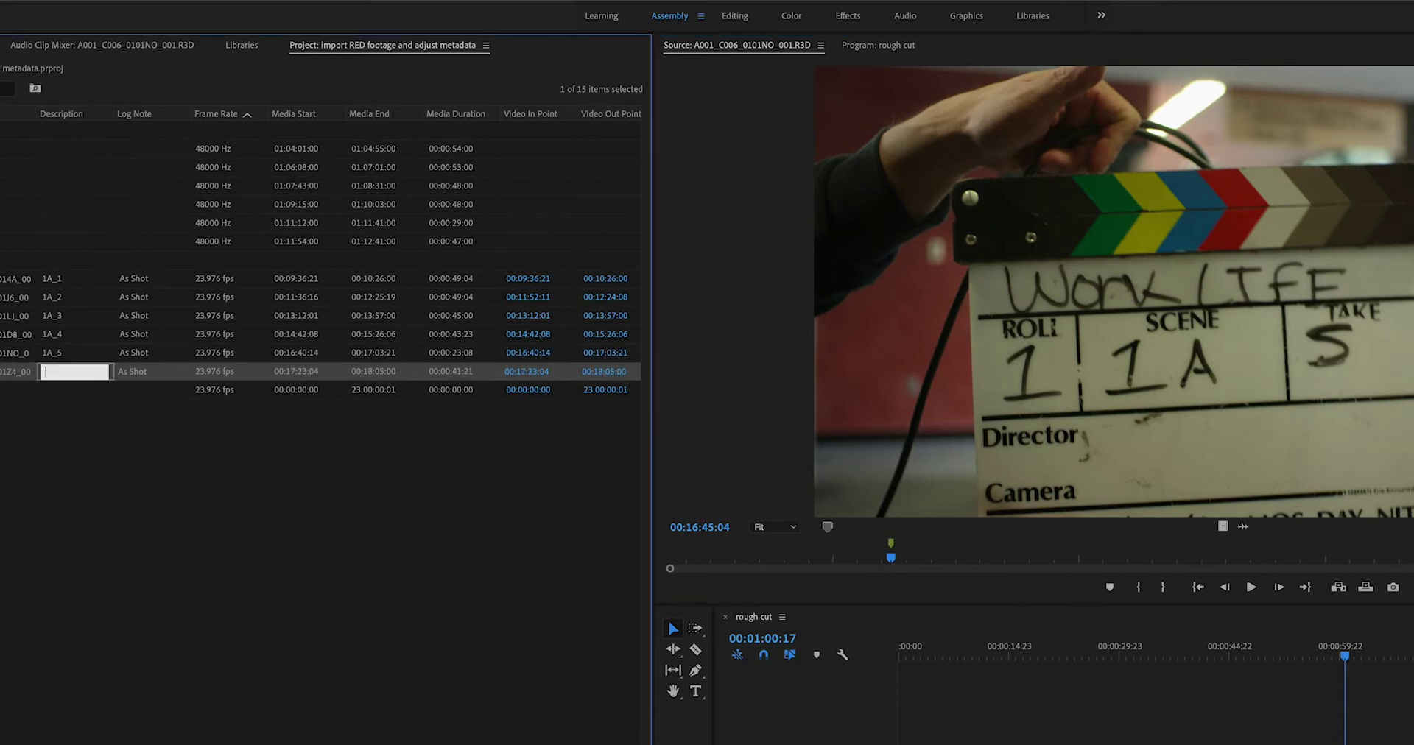
# - Mark the clap in the take 6 clip and describe it as 1A_6
pyautogui.press('Escape')
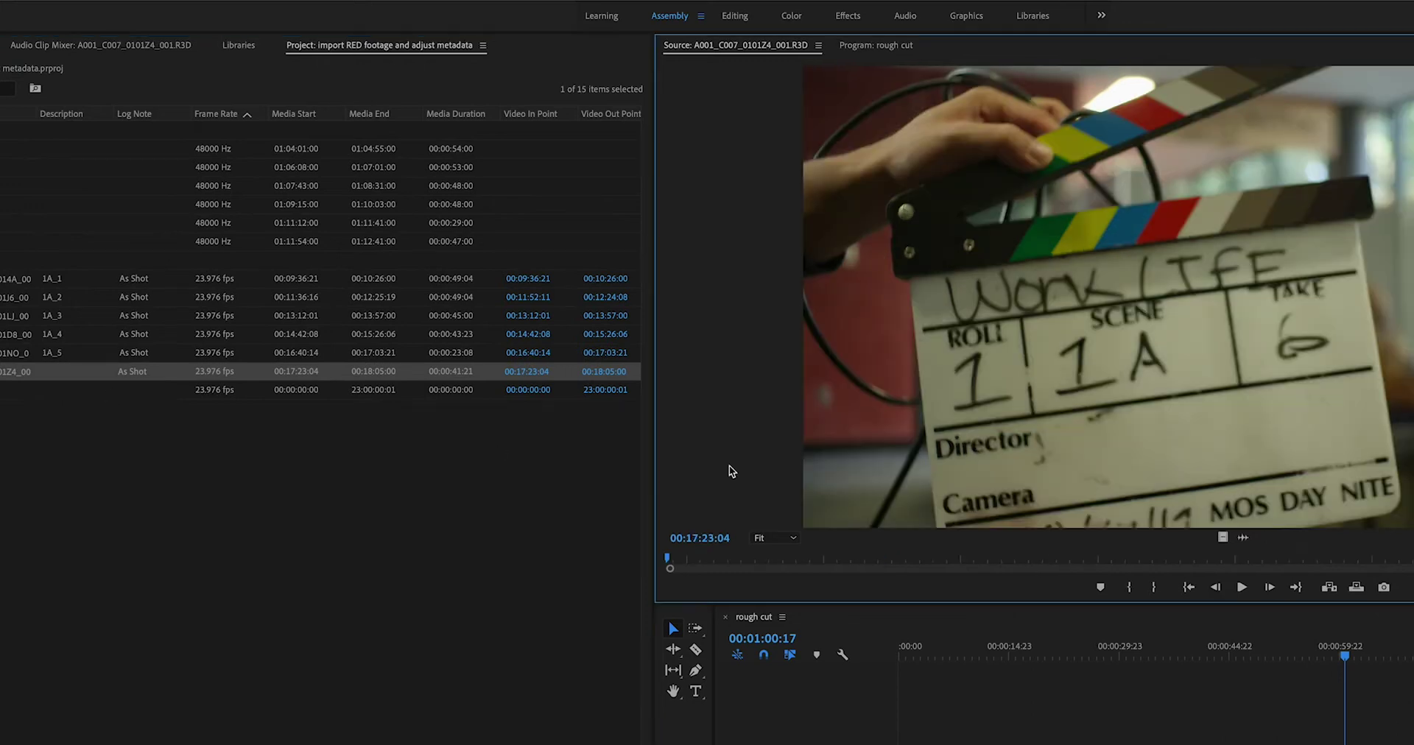
pyautogui.moveTo(766, 557); pyautogui.dragTo(787, 560)
pyautogui.press('m')
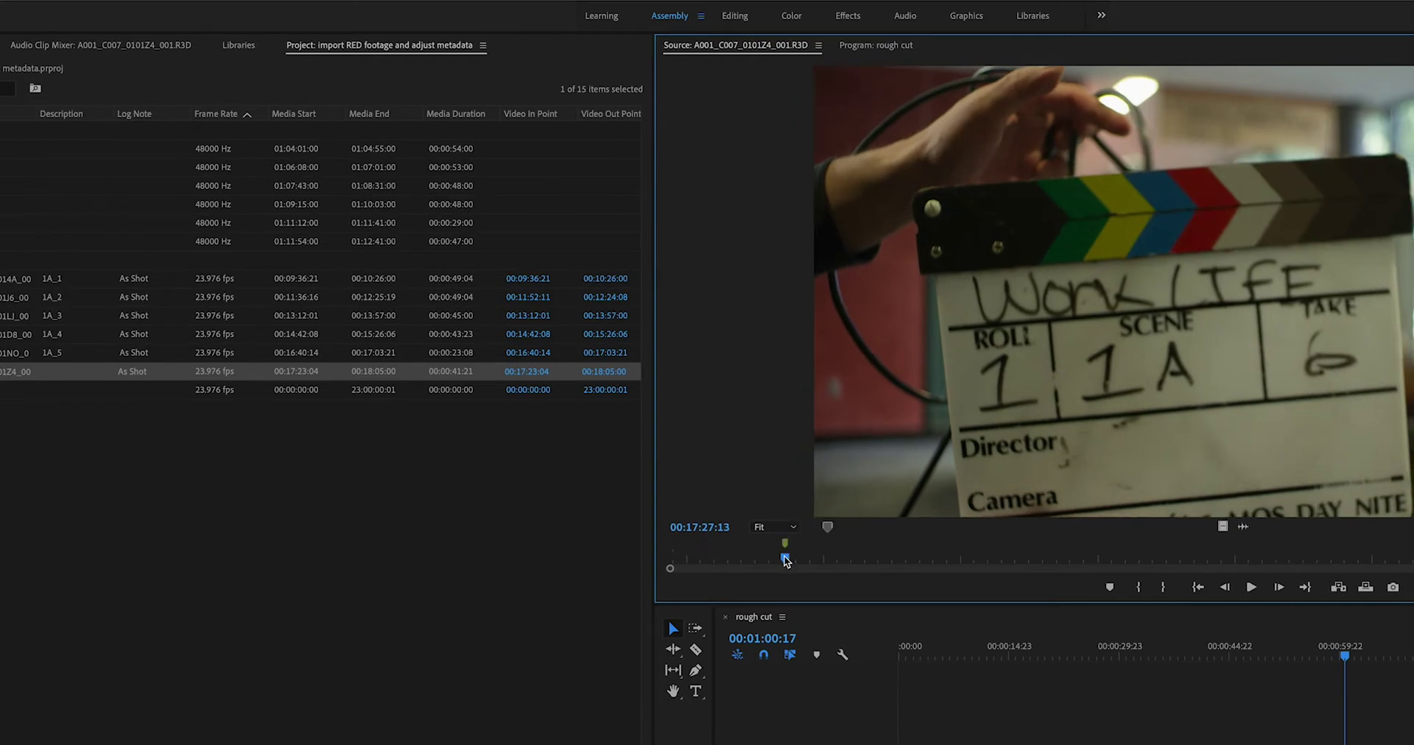
pyautogui.click(58, 372)
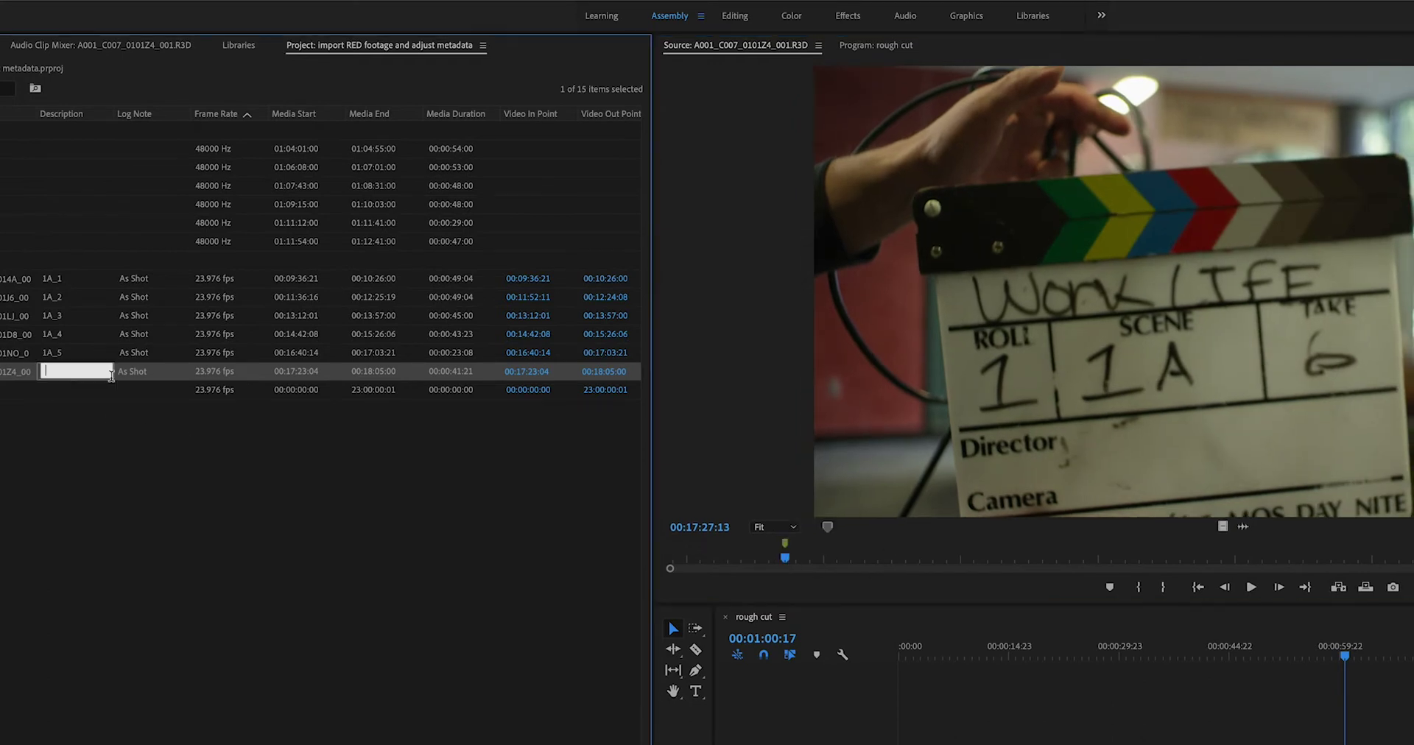
pyautogui.write('1A_6')
pyautogui.press('Return')
pyautogui.click(95, 474)
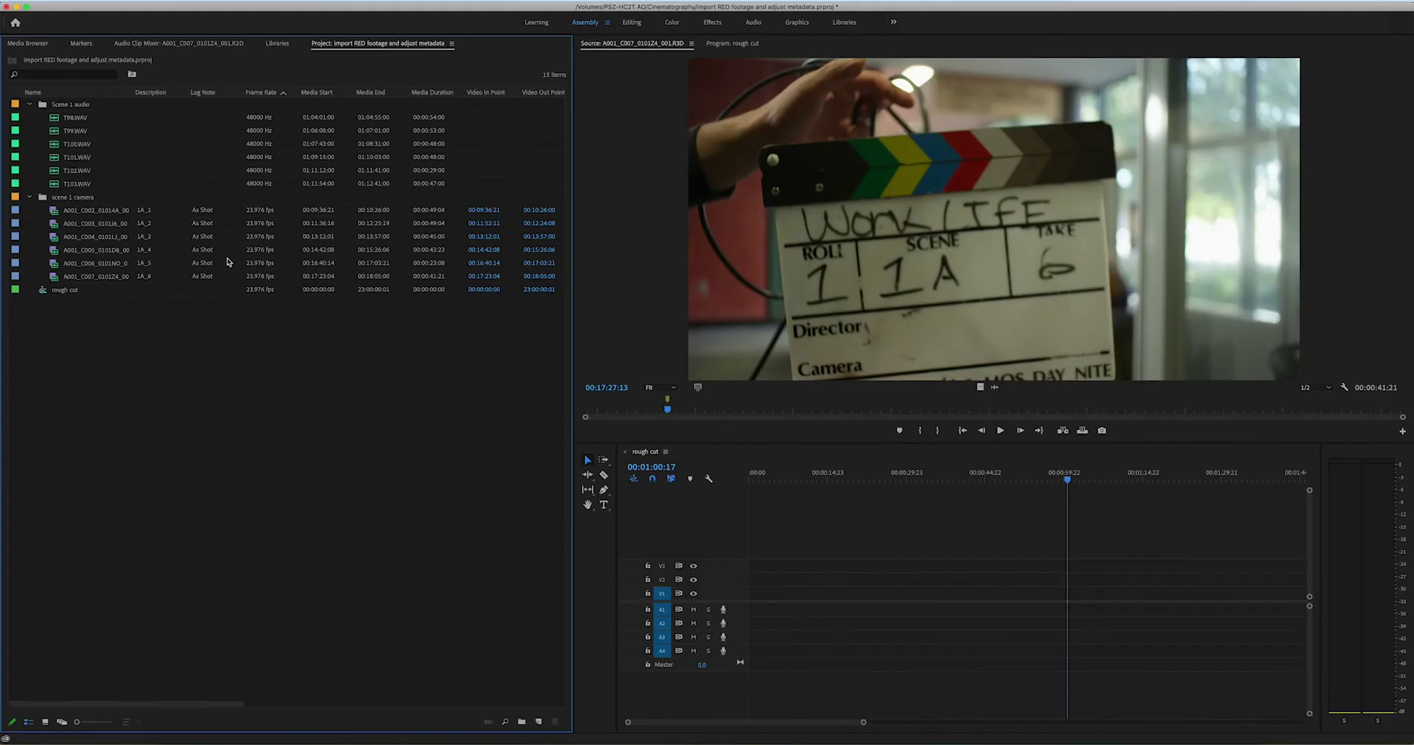
# - Preview audio takes T98.WAV through T103.WAV, then select all six files
pyautogui.click(55, 119)
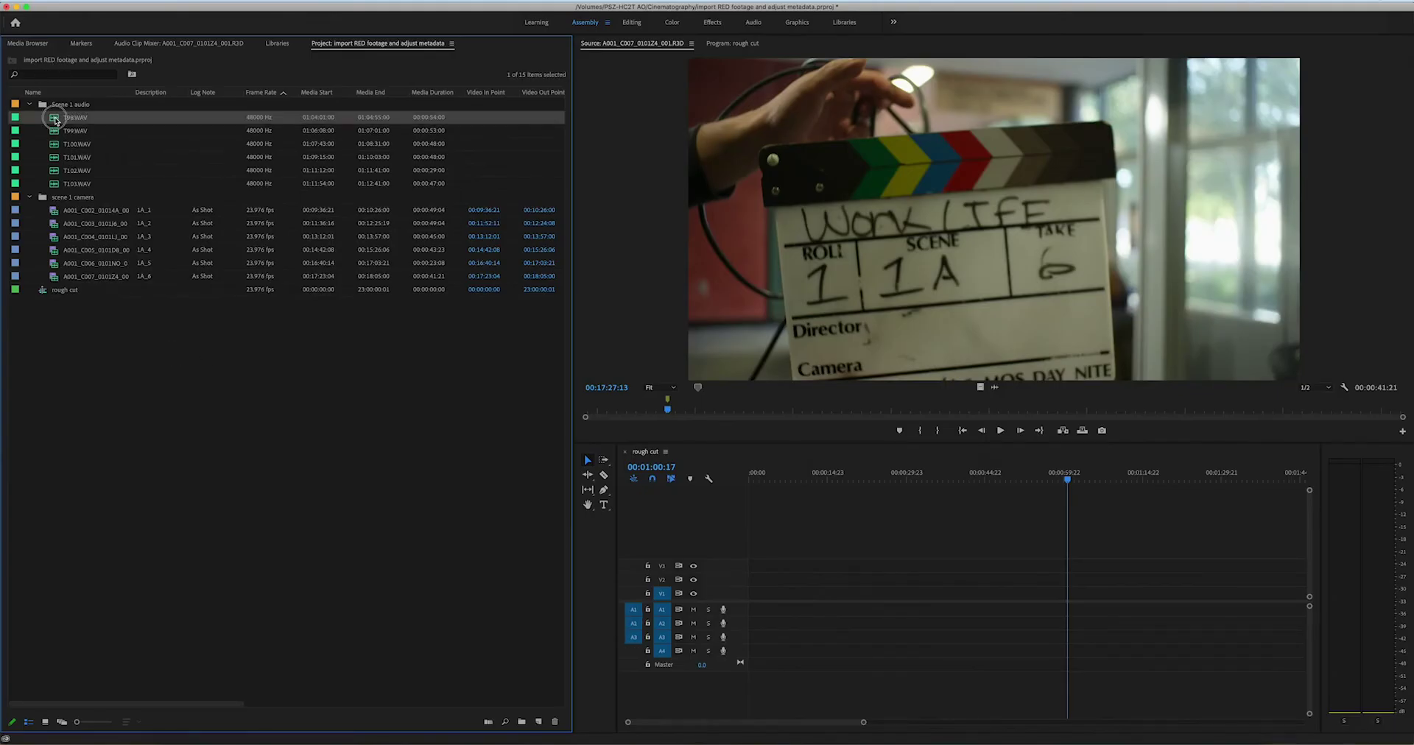
pyautogui.doubleClick(55, 118)
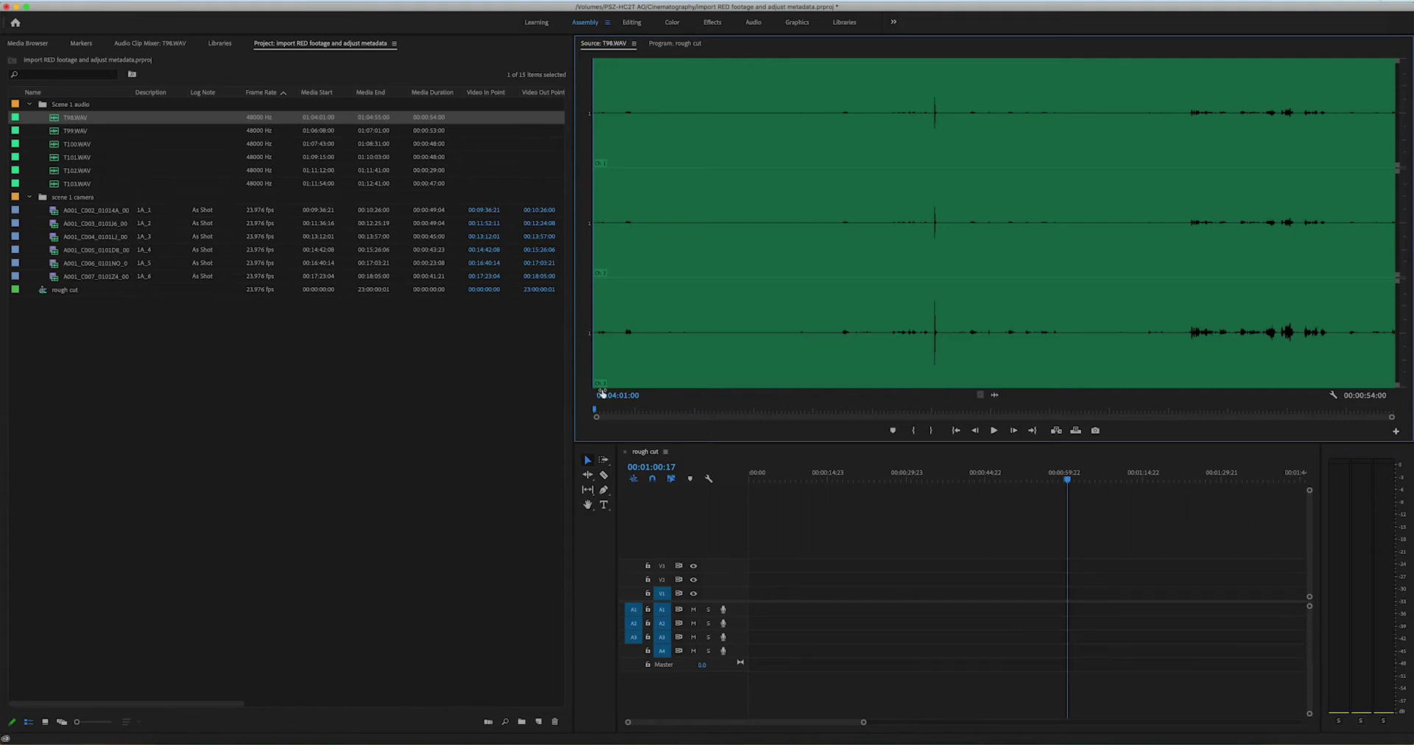
pyautogui.doubleClick(56, 133)
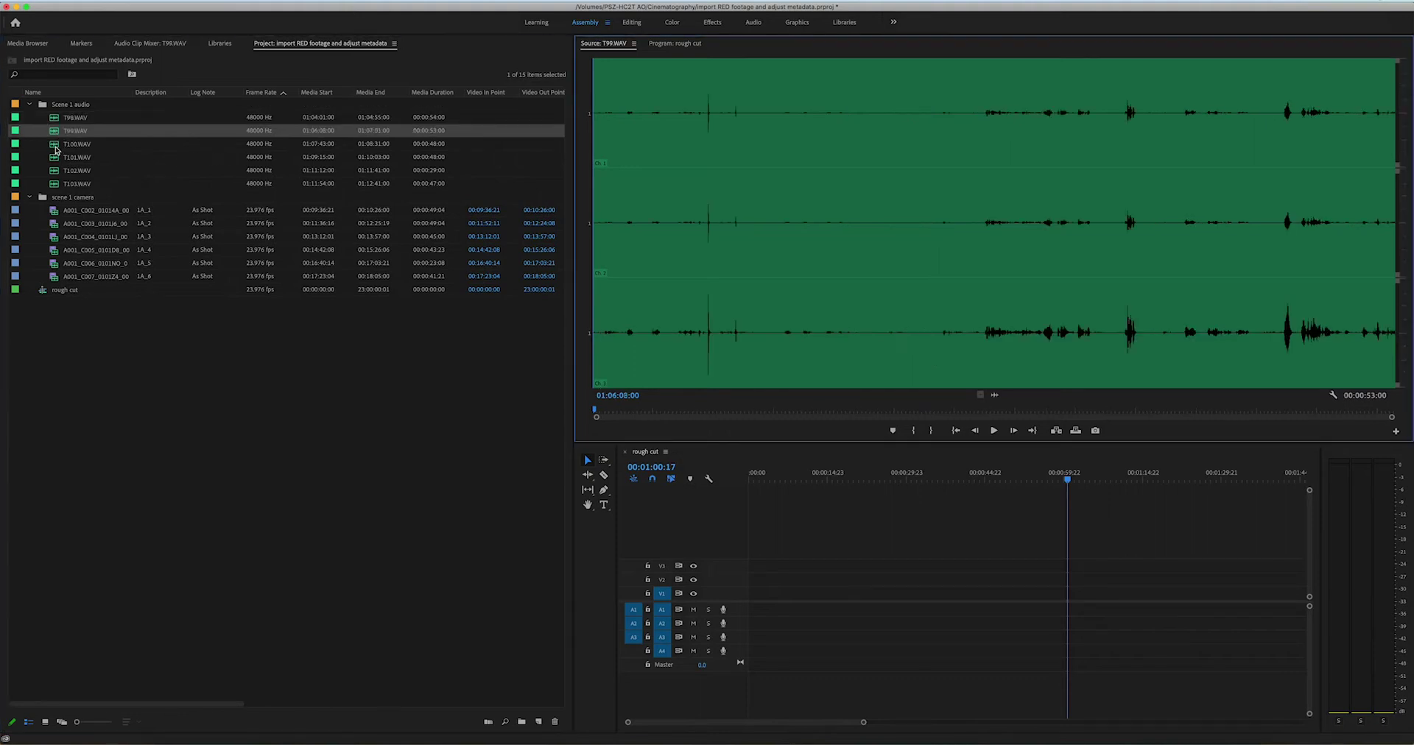
pyautogui.doubleClick(57, 146)
pyautogui.doubleClick(57, 157)
pyautogui.click(56, 170)
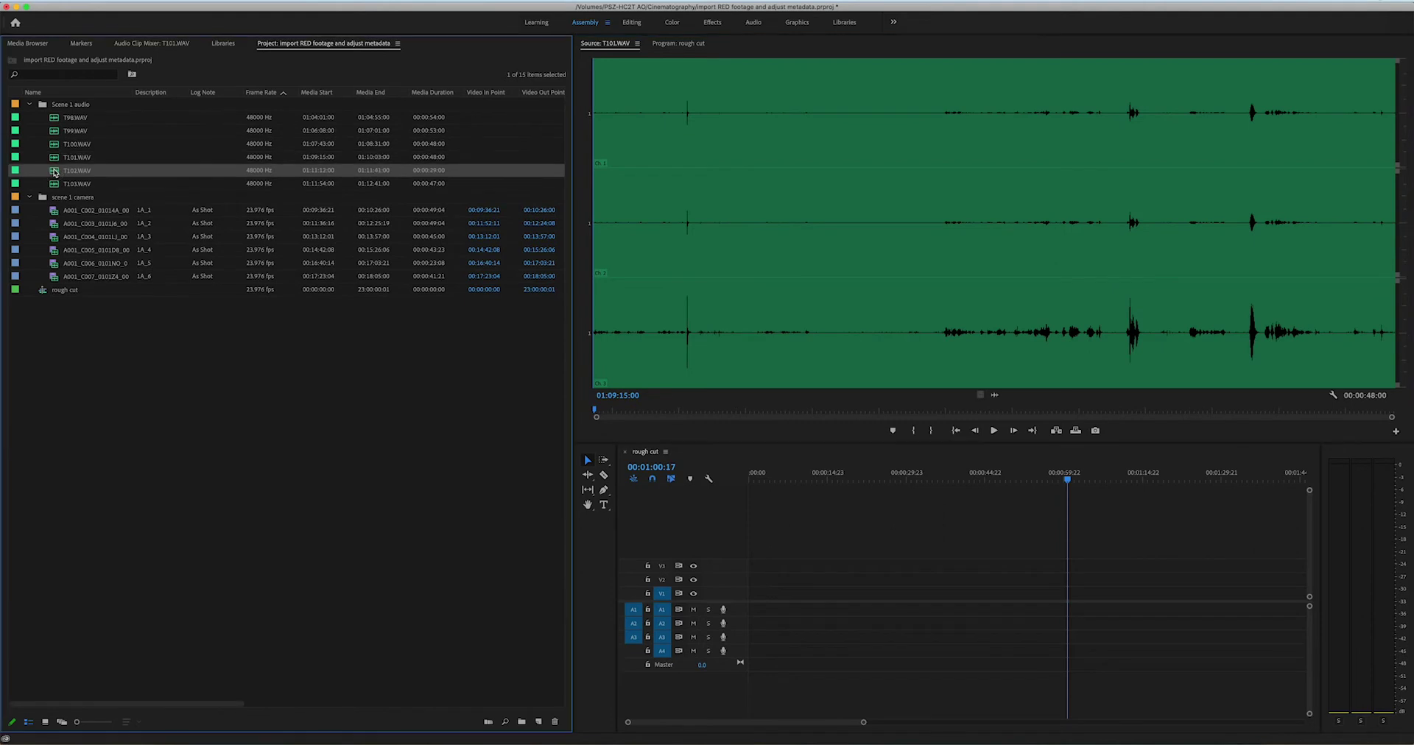
pyautogui.doubleClick(56, 184)
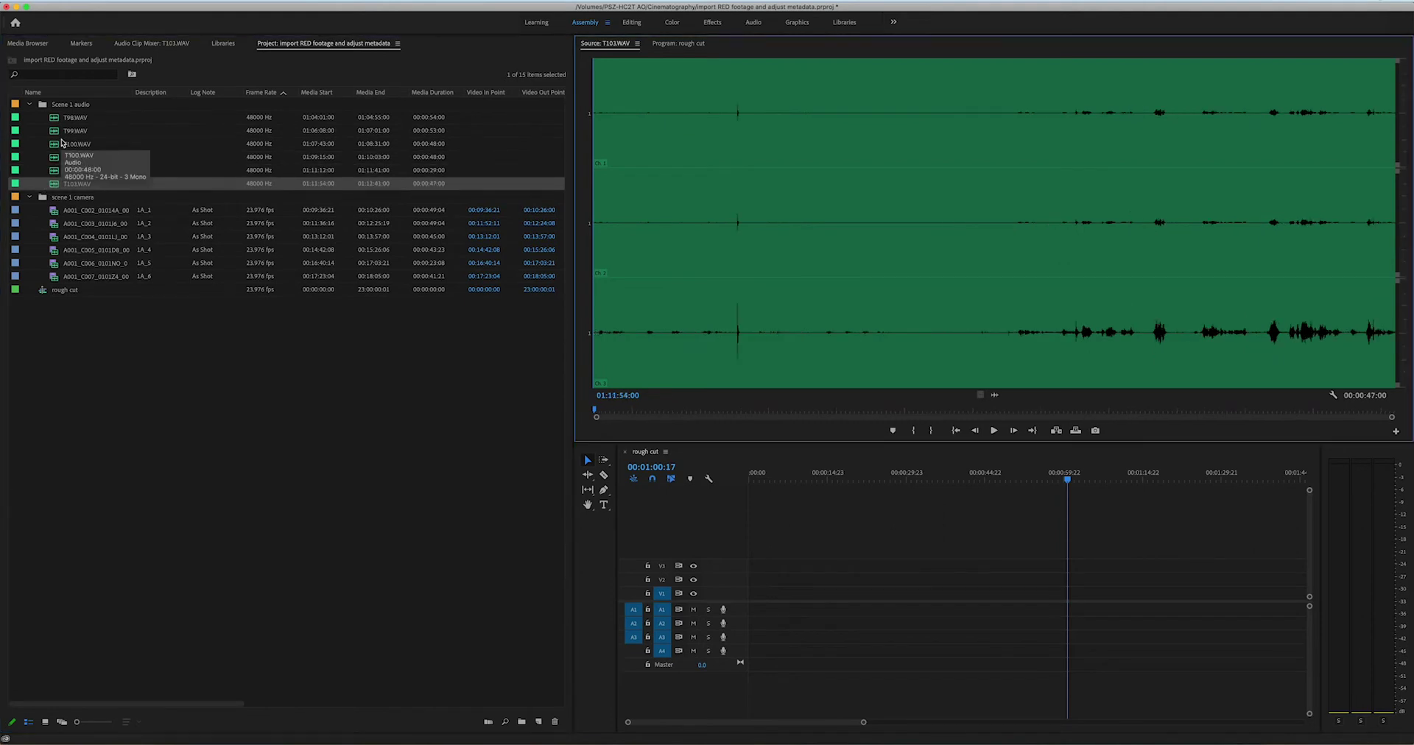
pyautogui.keyDown('shift'); pyautogui.click(56, 119); pyautogui.keyUp('shift')
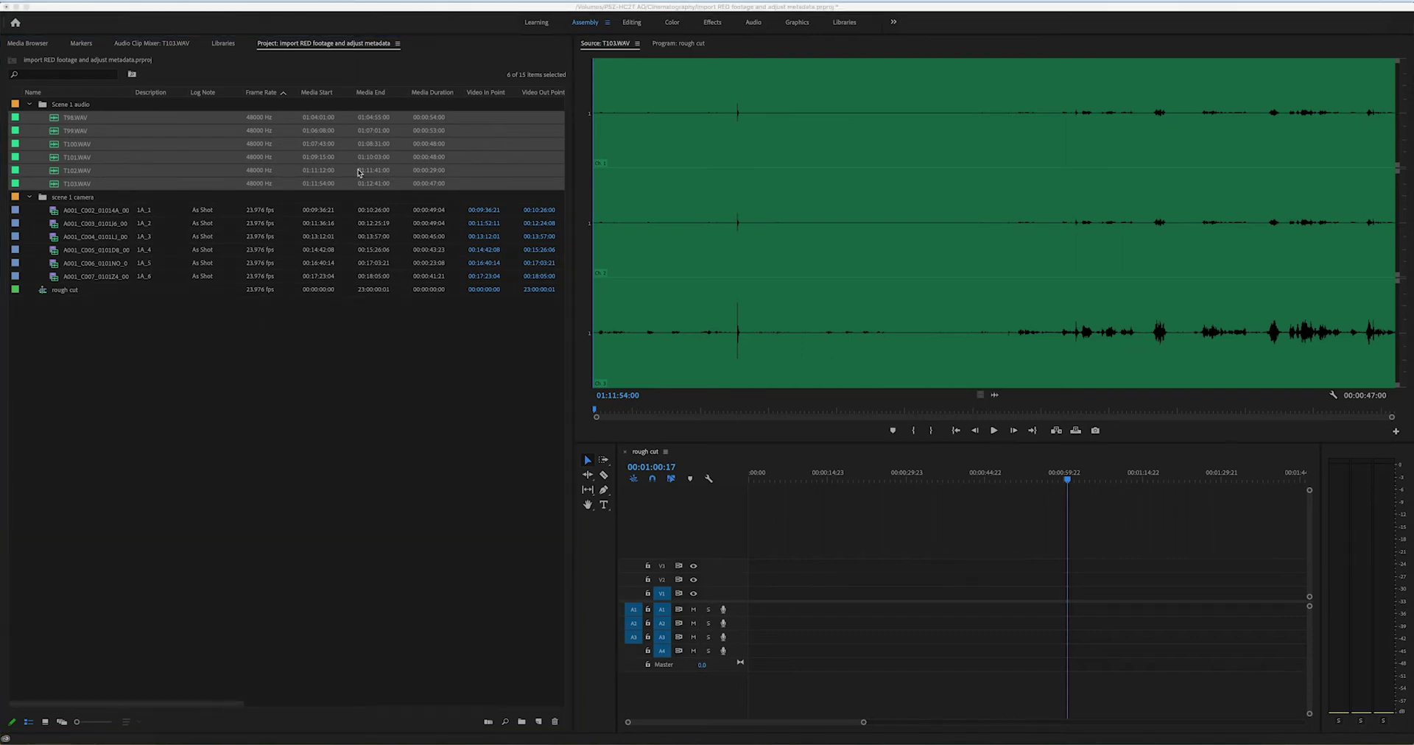
pyautogui.rightClick(52, 119)
# - Set the WAVs to 1 audio clip each, using only Media Source Channel 3
pyautogui.moveTo(97, 225)
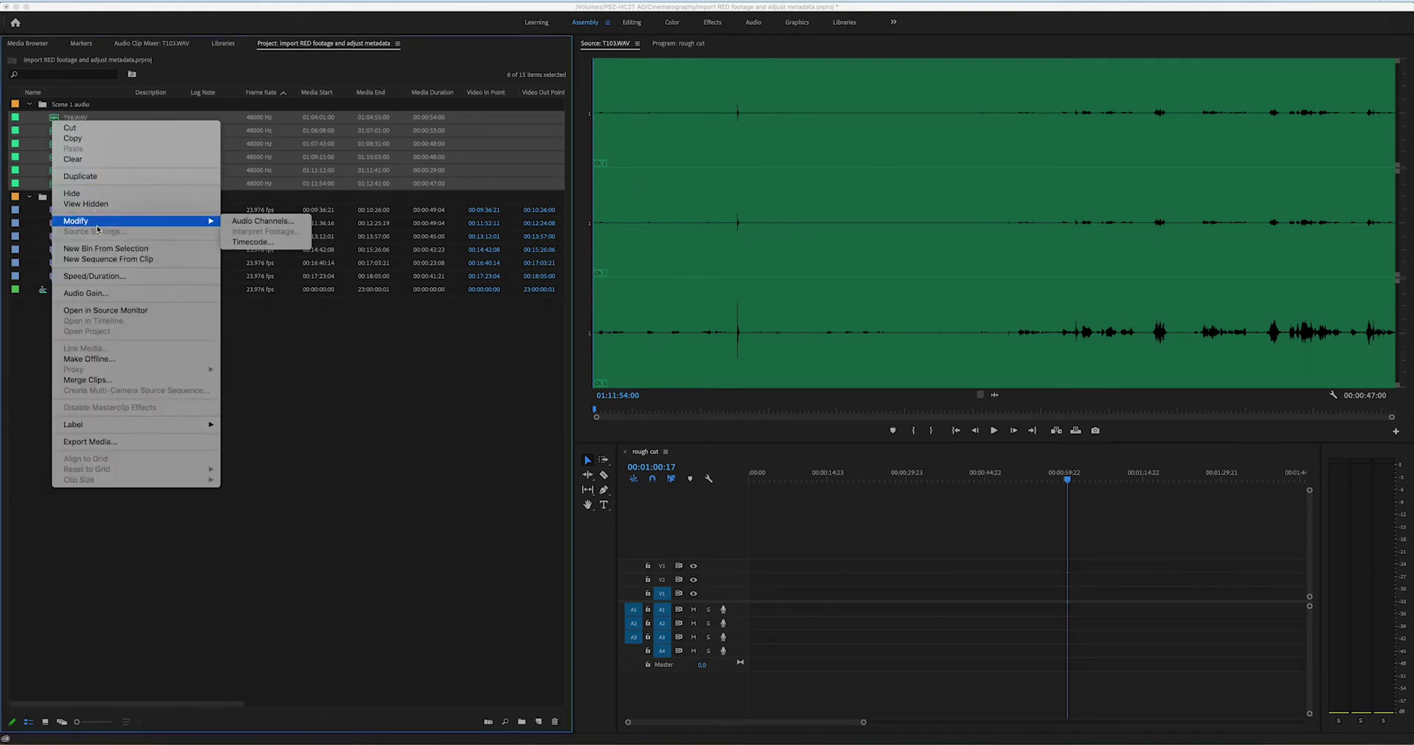
pyautogui.click(282, 221)
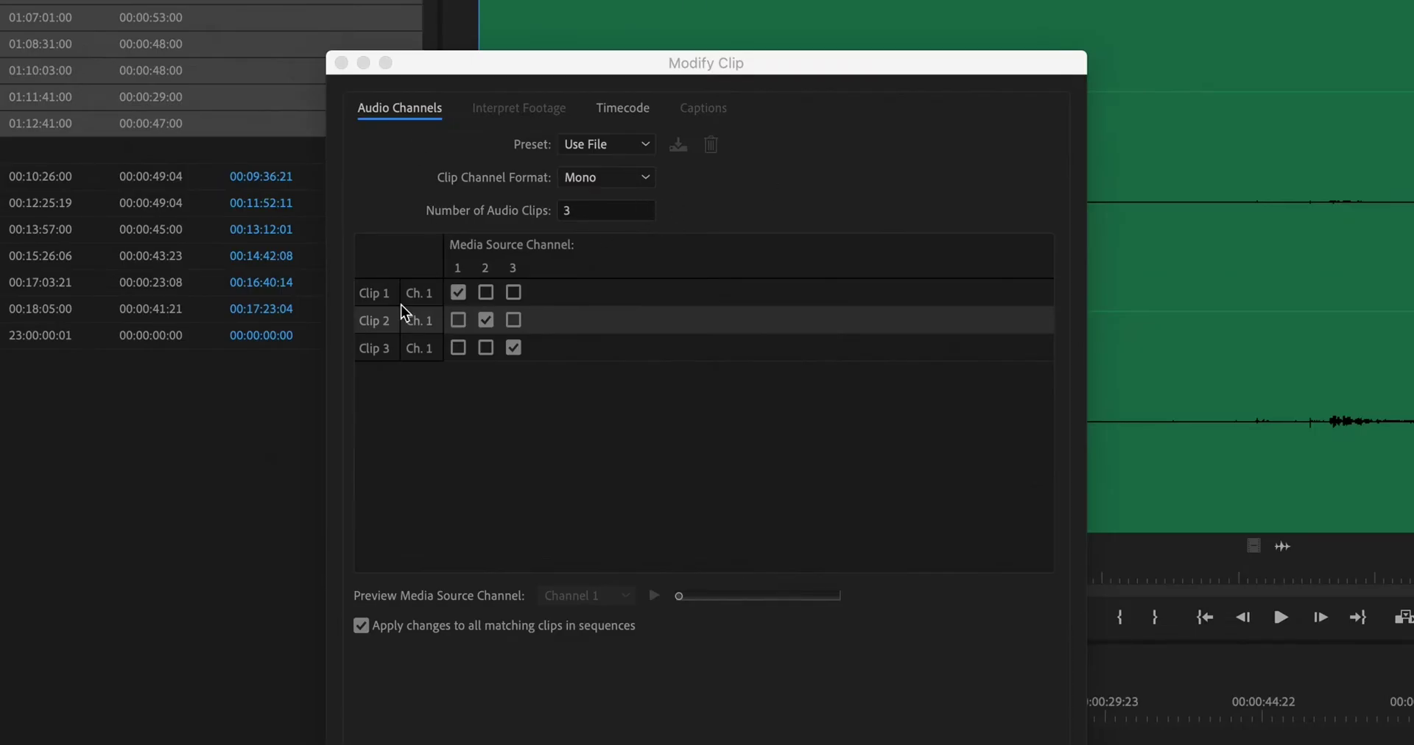
pyautogui.click(617, 218)
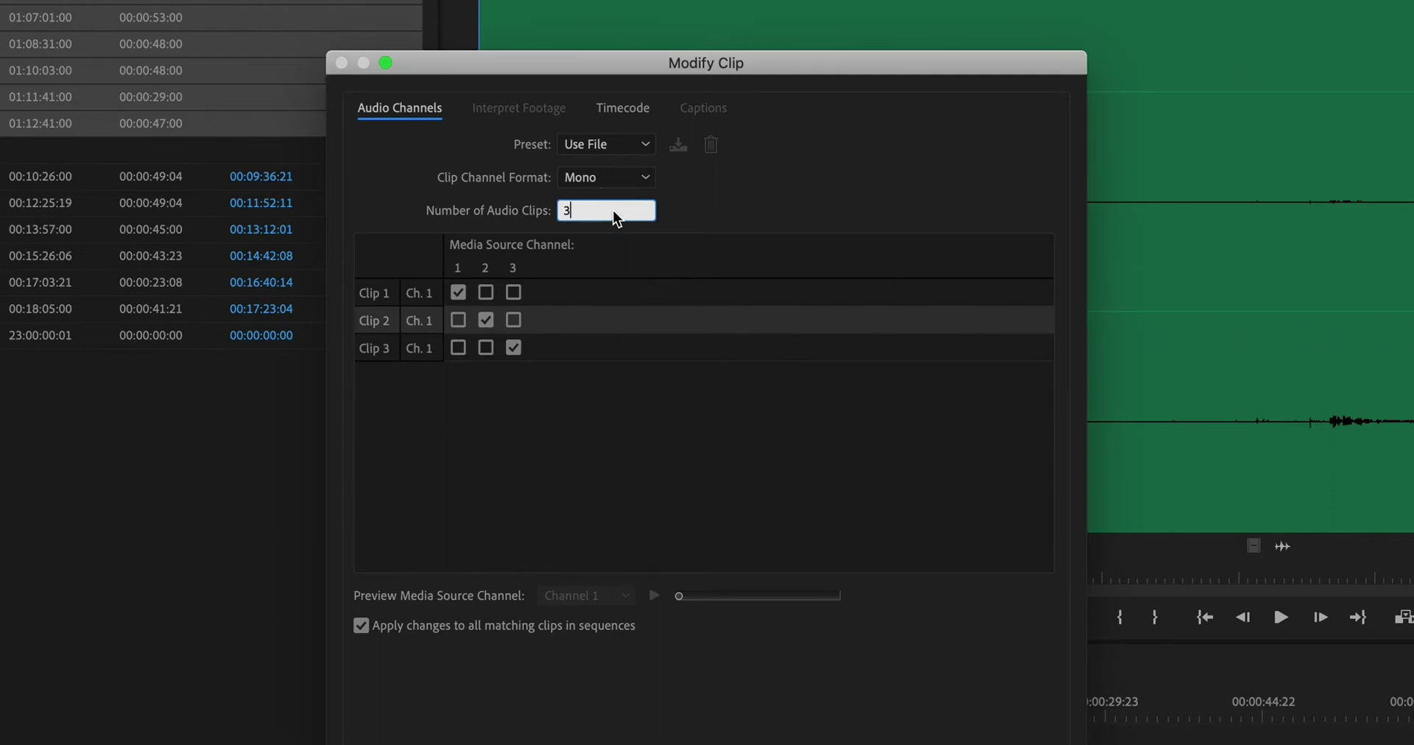
pyautogui.write('1')
pyautogui.press('Tab')
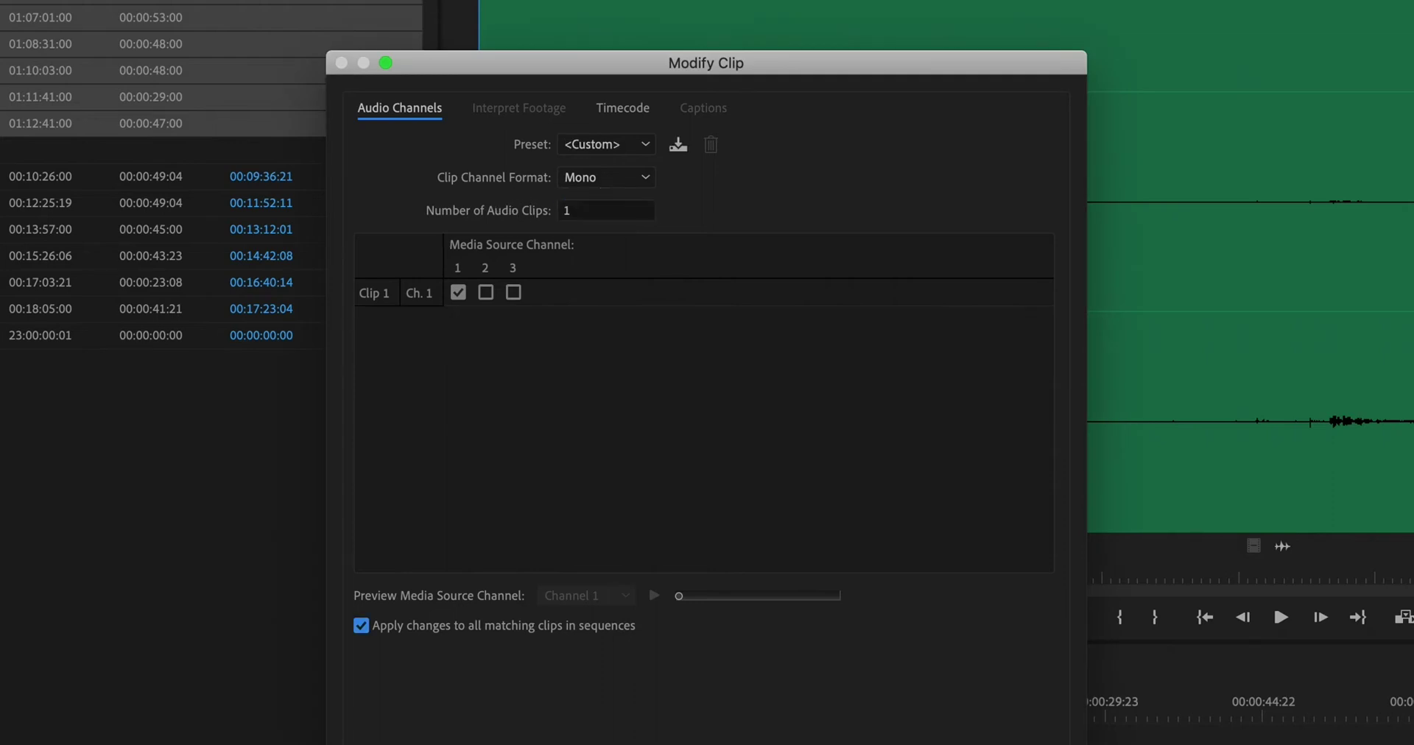
pyautogui.click(513, 293)
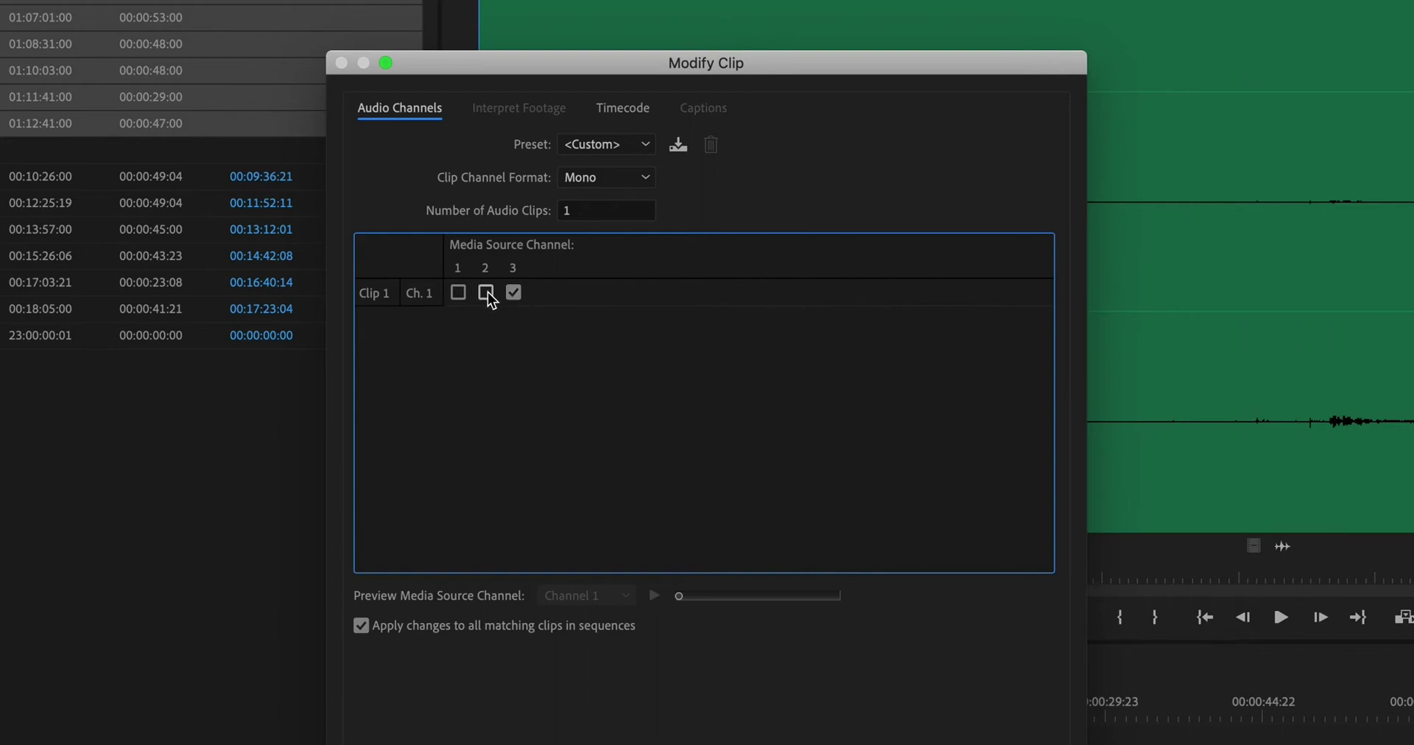
pyautogui.press('Return')
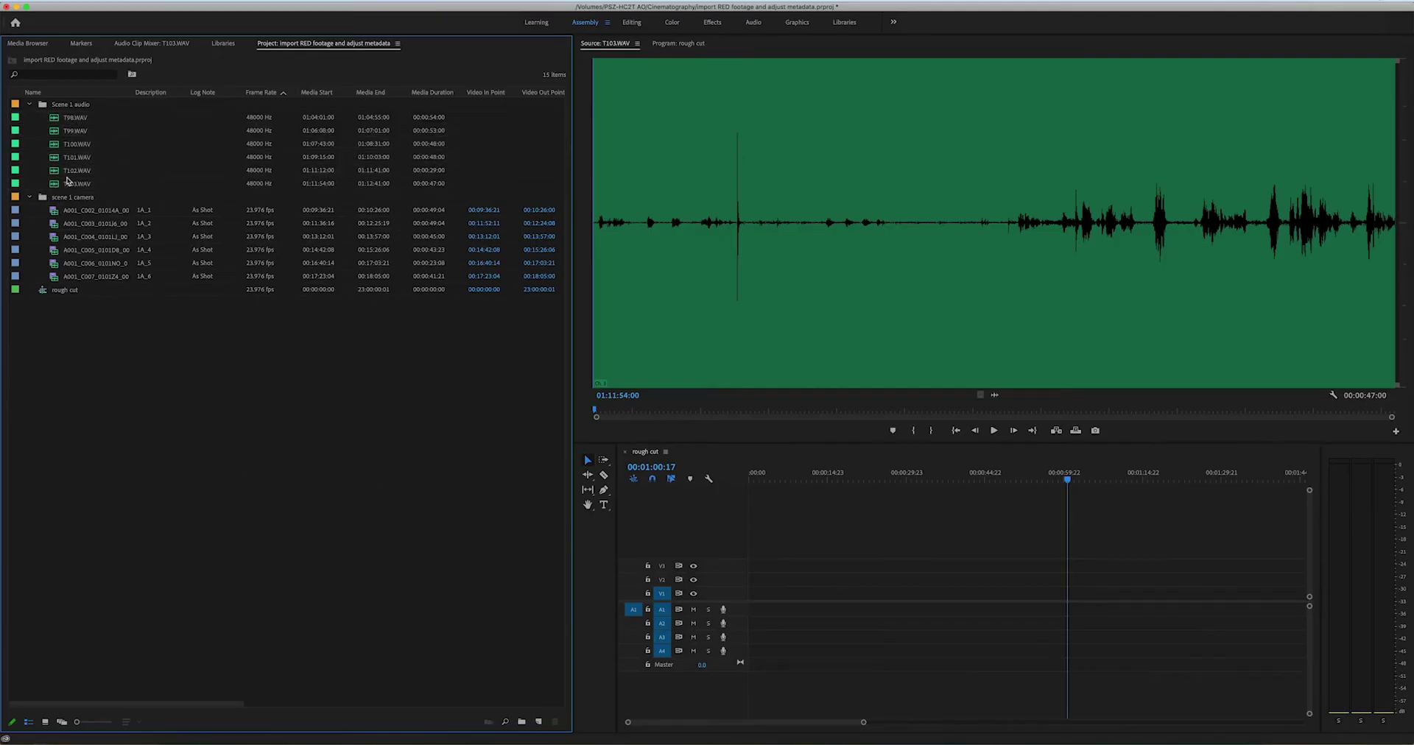
pyautogui.click(77, 341)
# - Play and zoom into T98.WAV, stepping frames onto the clap at 01:04:24:00
pyautogui.doubleClick(64, 117)
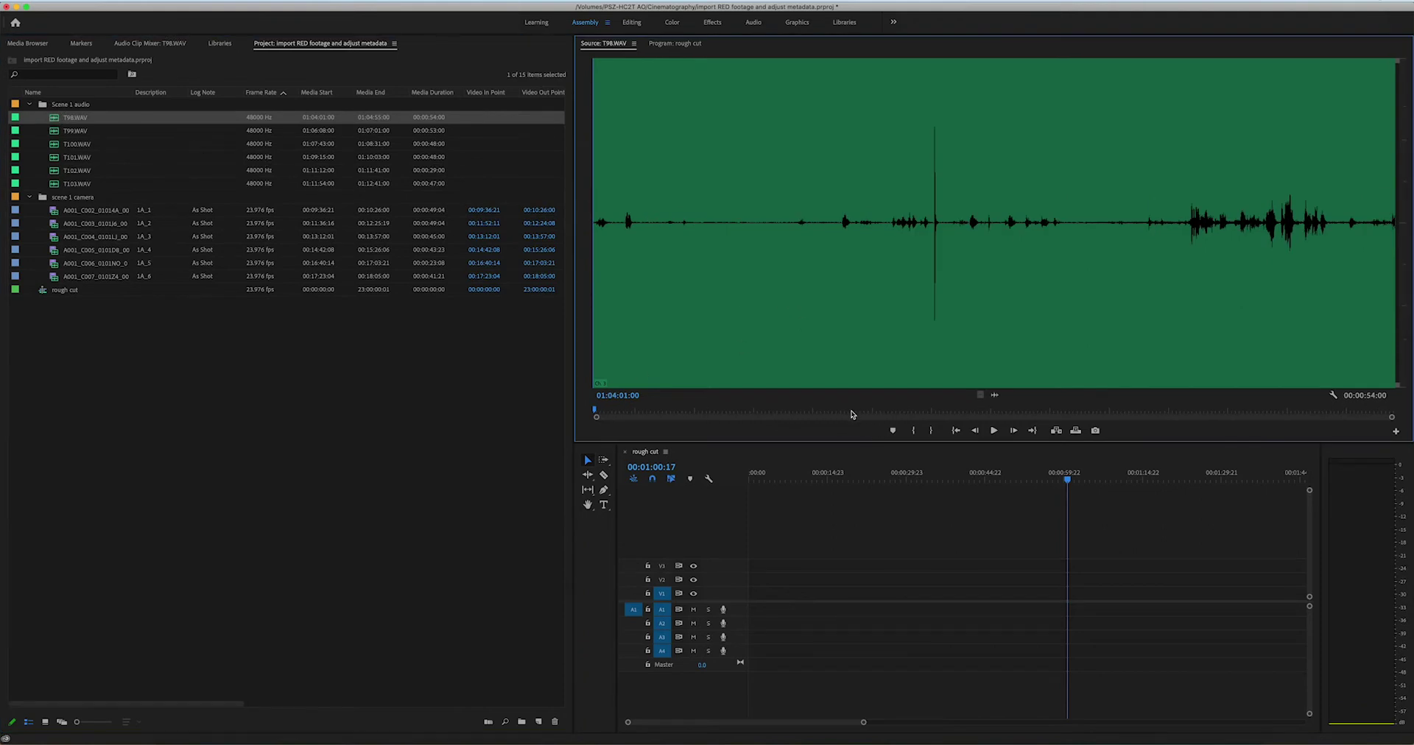
pyautogui.moveTo(858, 411); pyautogui.dragTo(891, 410)
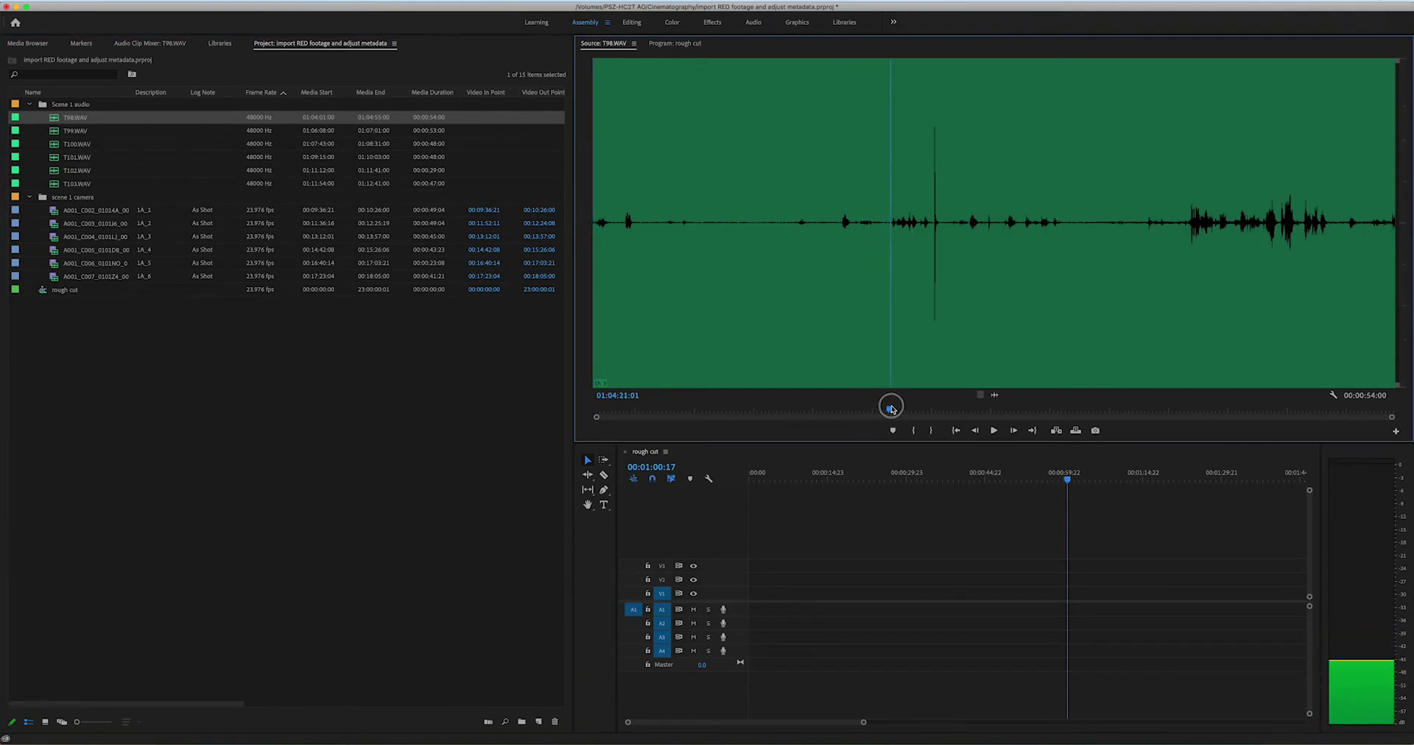
pyautogui.press('space')
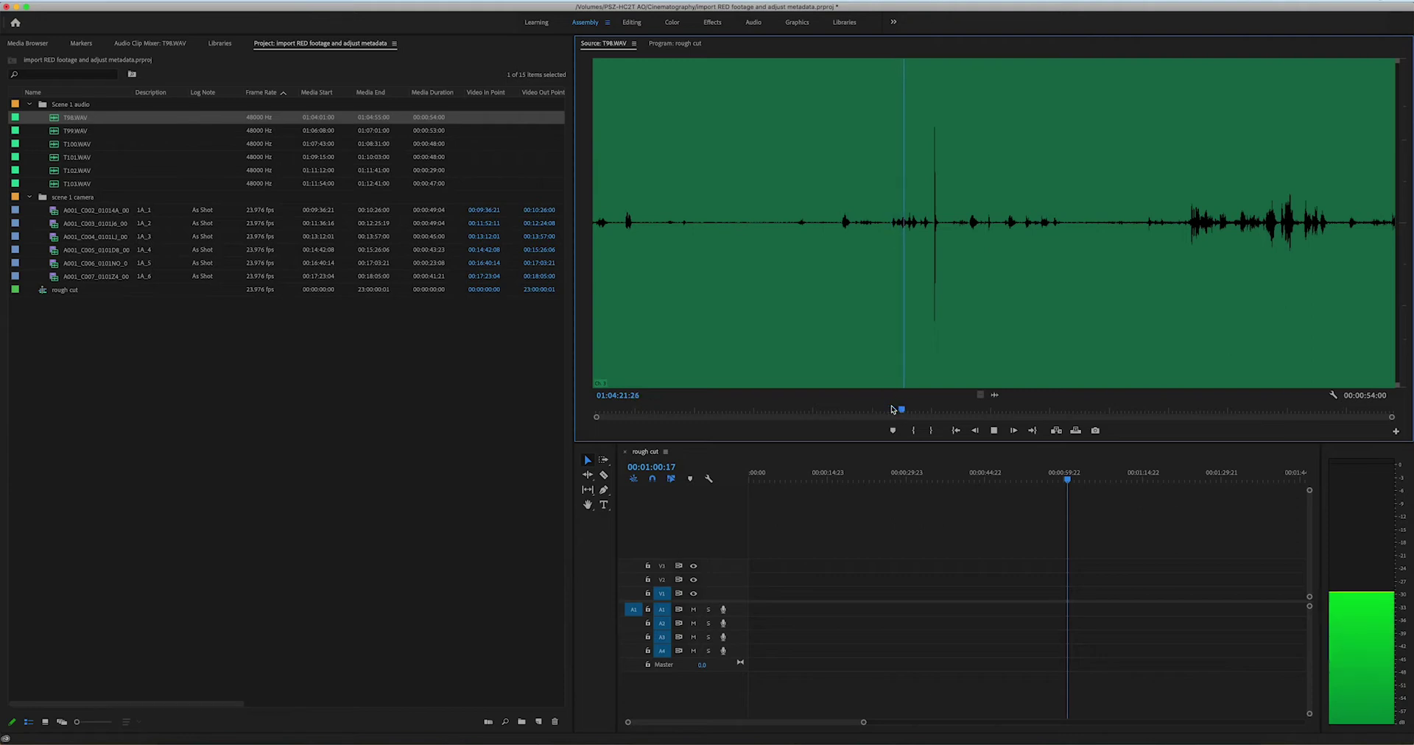
pyautogui.press('space')
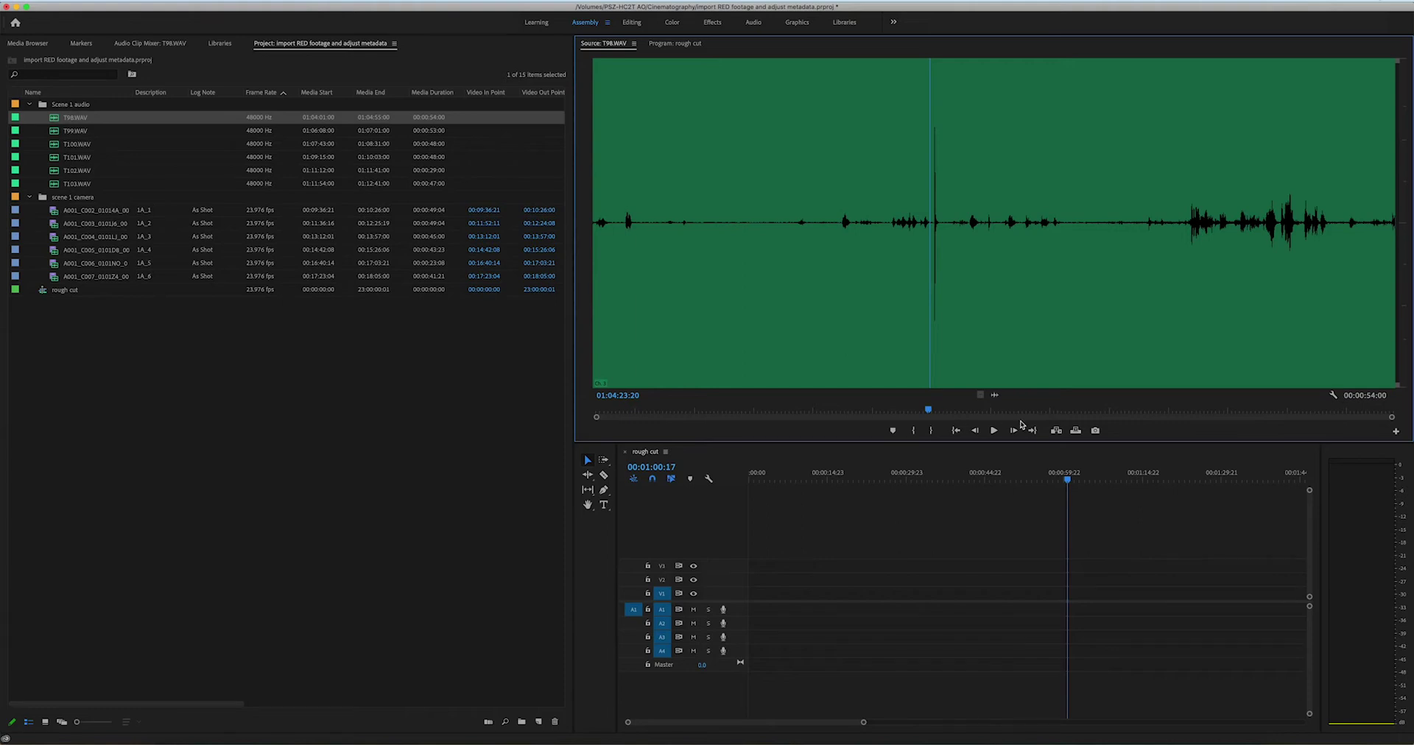
pyautogui.scroll(5, 994, 416)
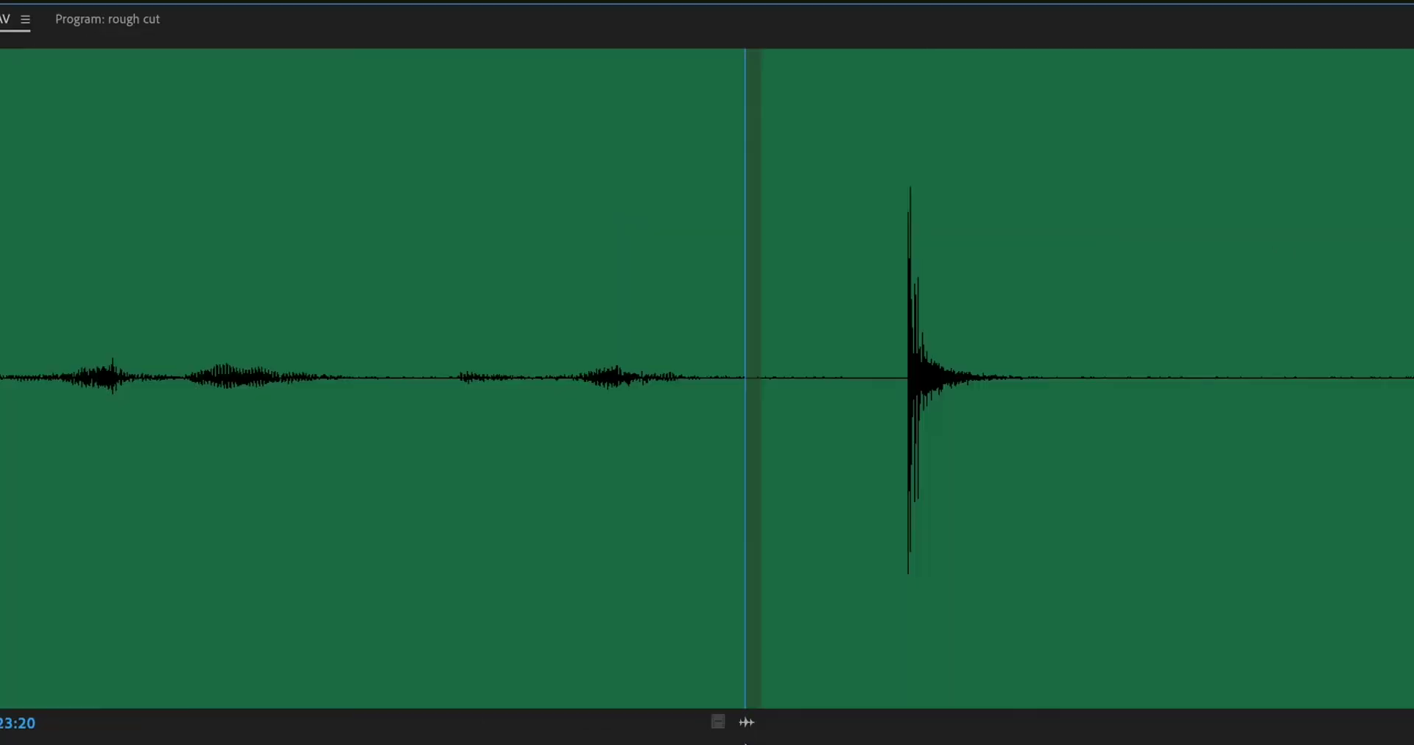
pyautogui.moveTo(994, 416); pyautogui.dragTo(1034, 412)
pyautogui.moveTo(824, 741); pyautogui.dragTo(879, 742)
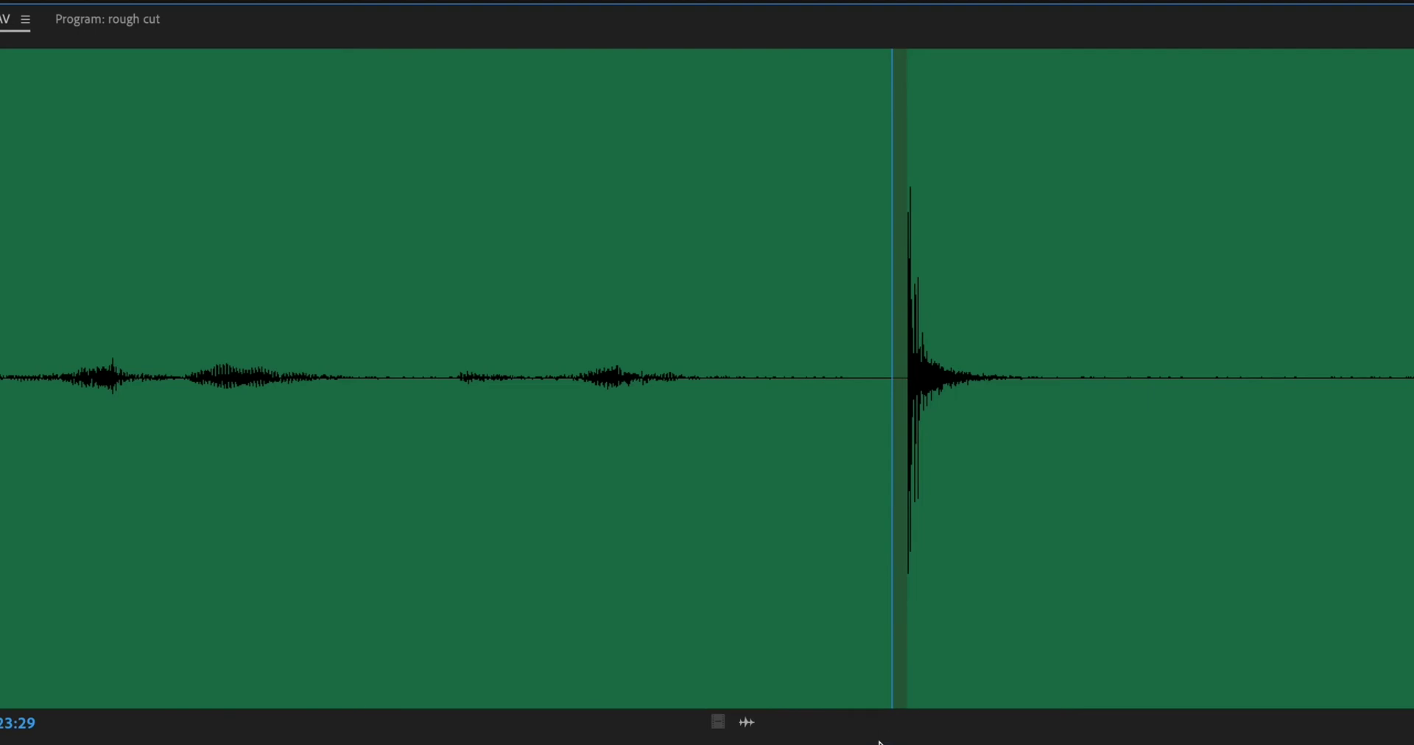
pyautogui.press('Right')
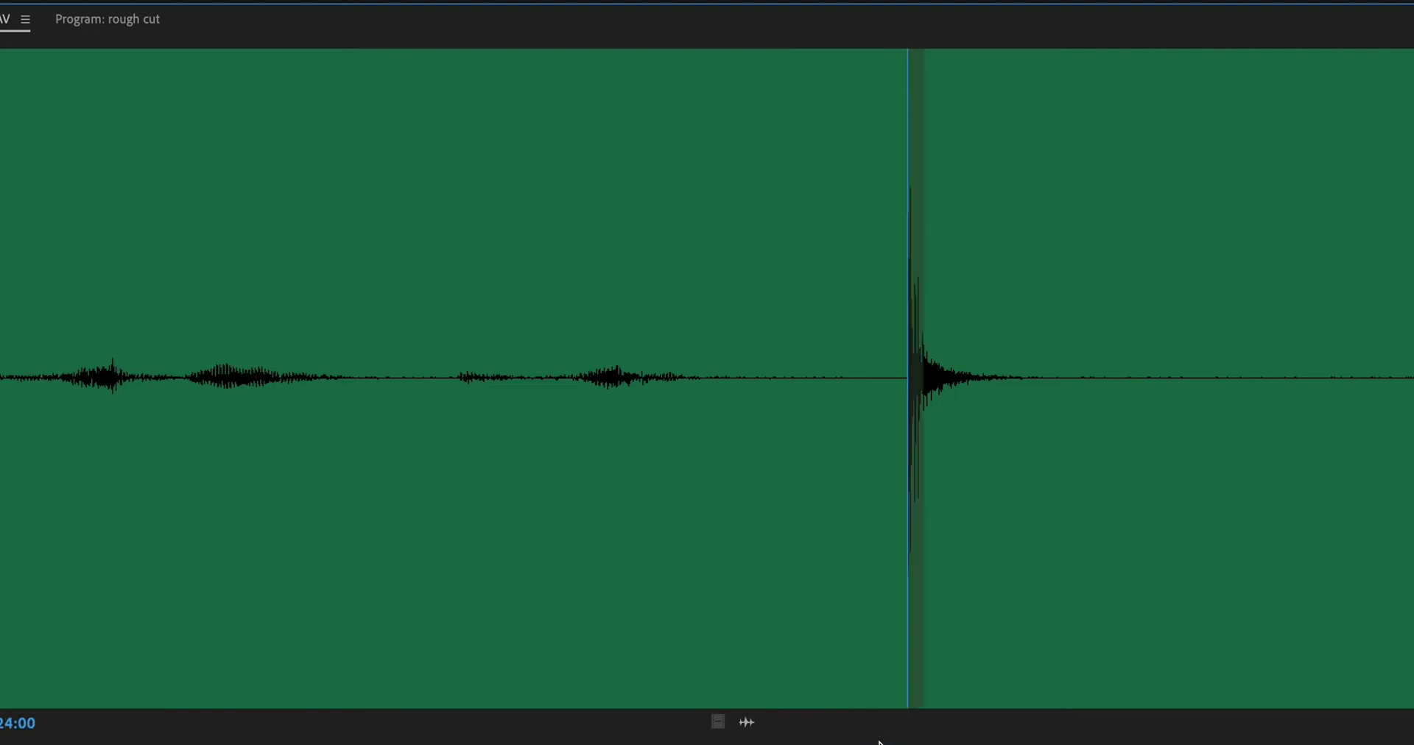
pyautogui.press('Left')
pyautogui.press('Right')
pyautogui.press('Left')
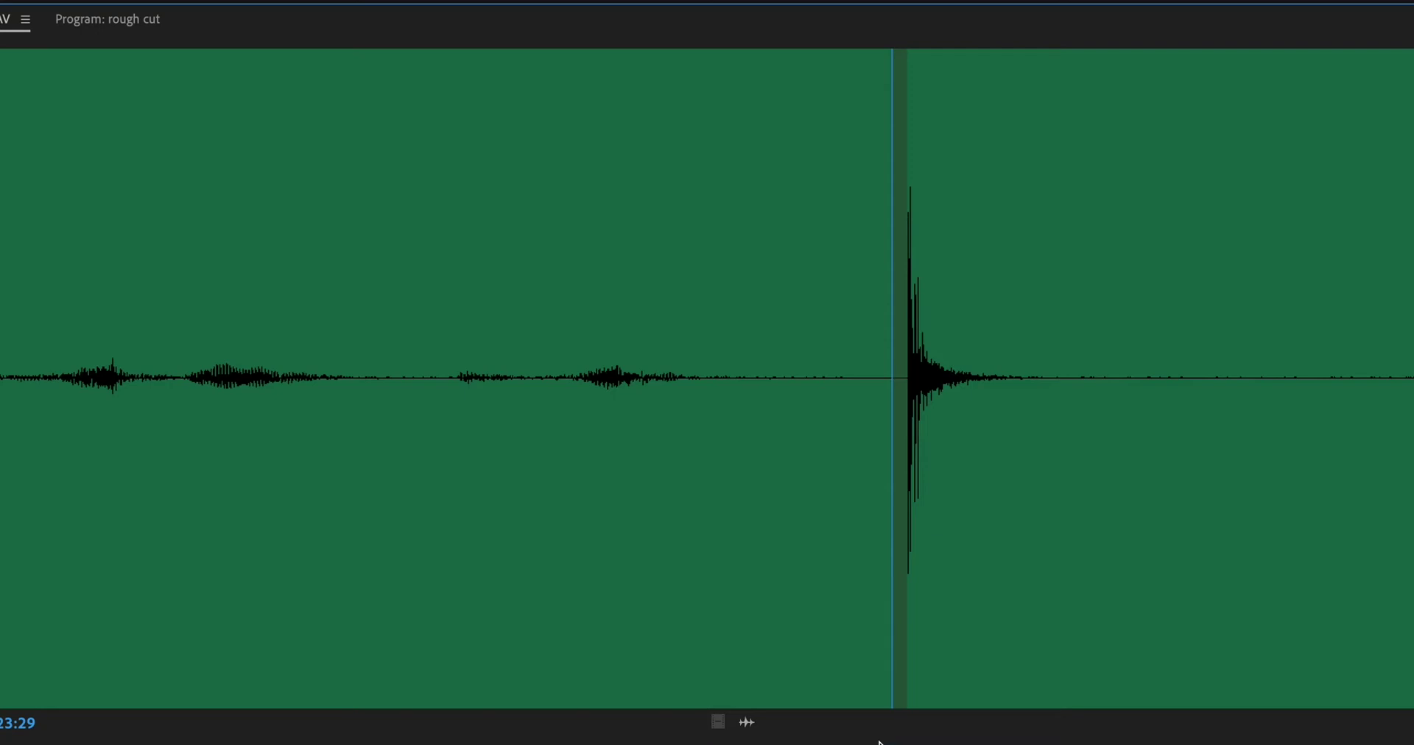
pyautogui.press('Right')
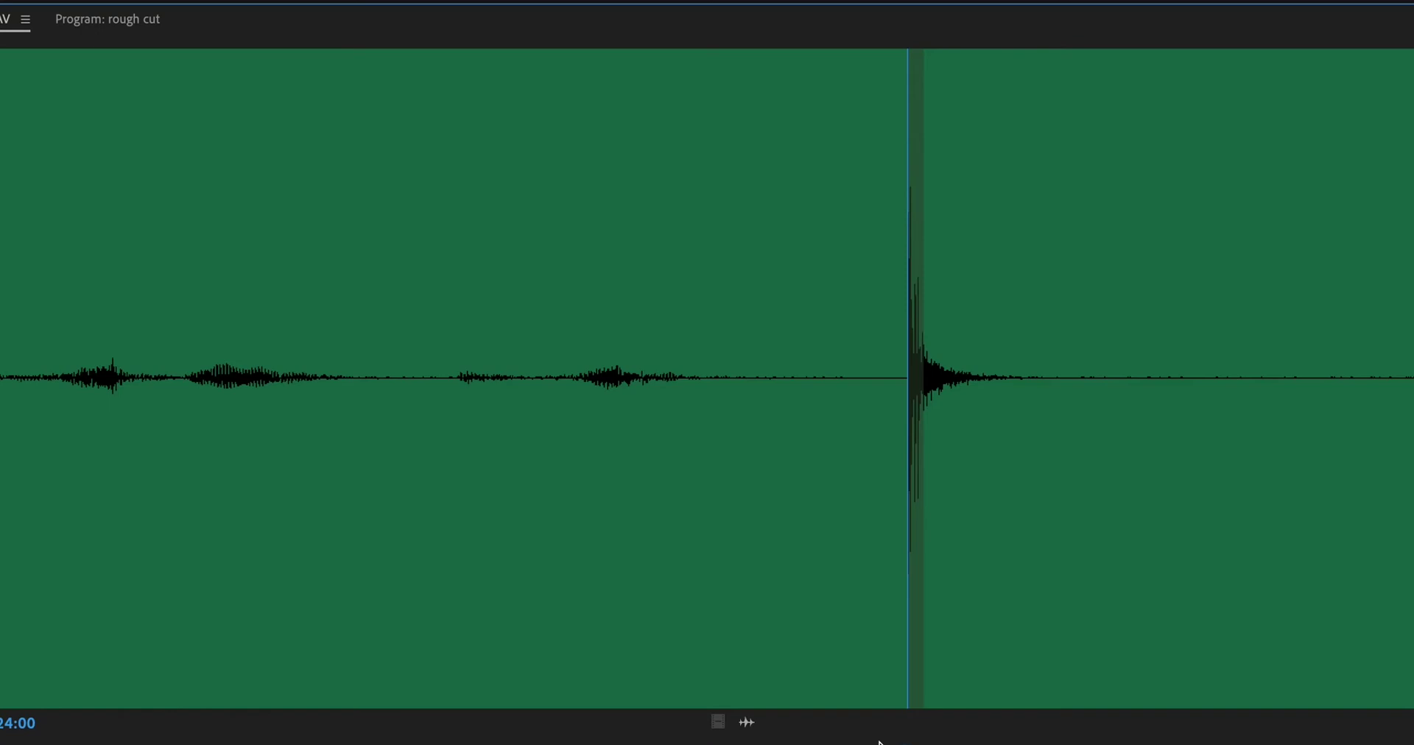
# - Mark the clap in T98.WAV and set its description to 1A_1
pyautogui.press('m')
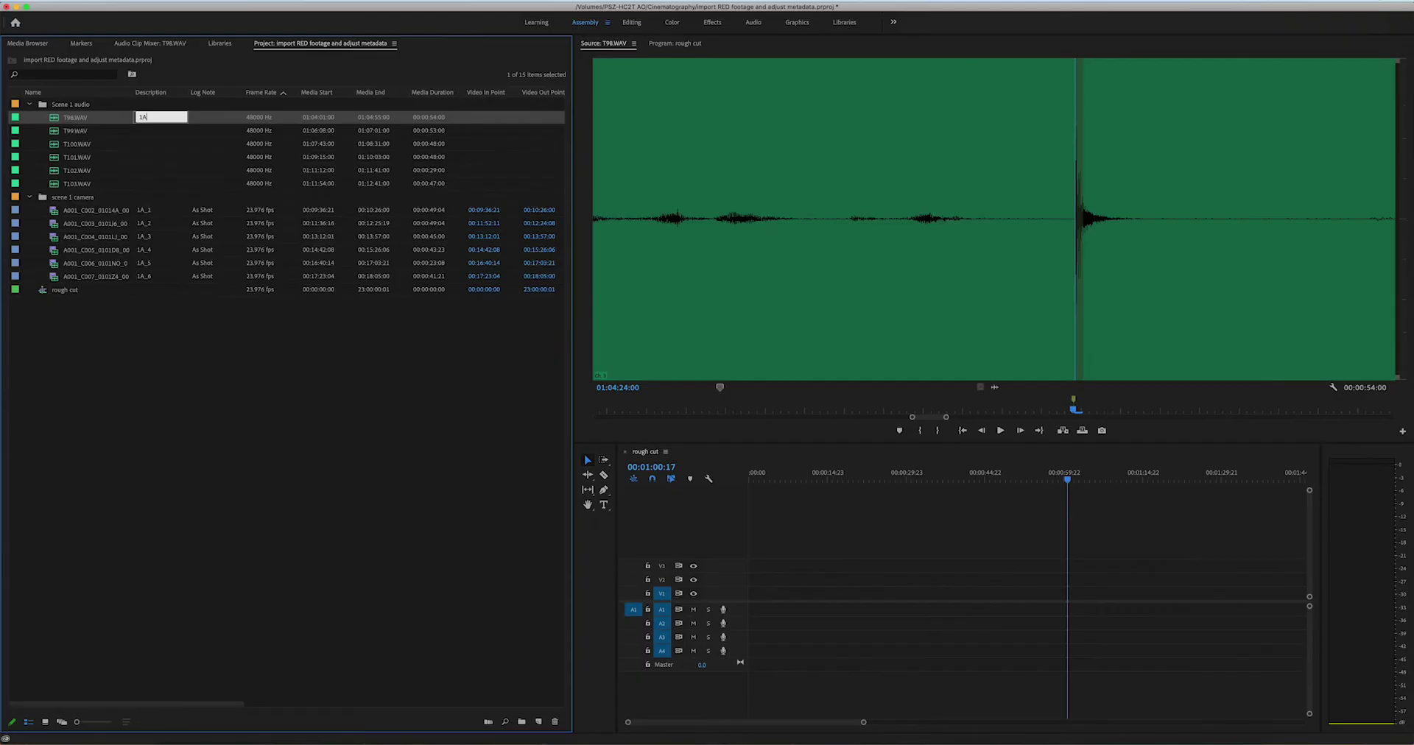
pyautogui.press('Return')
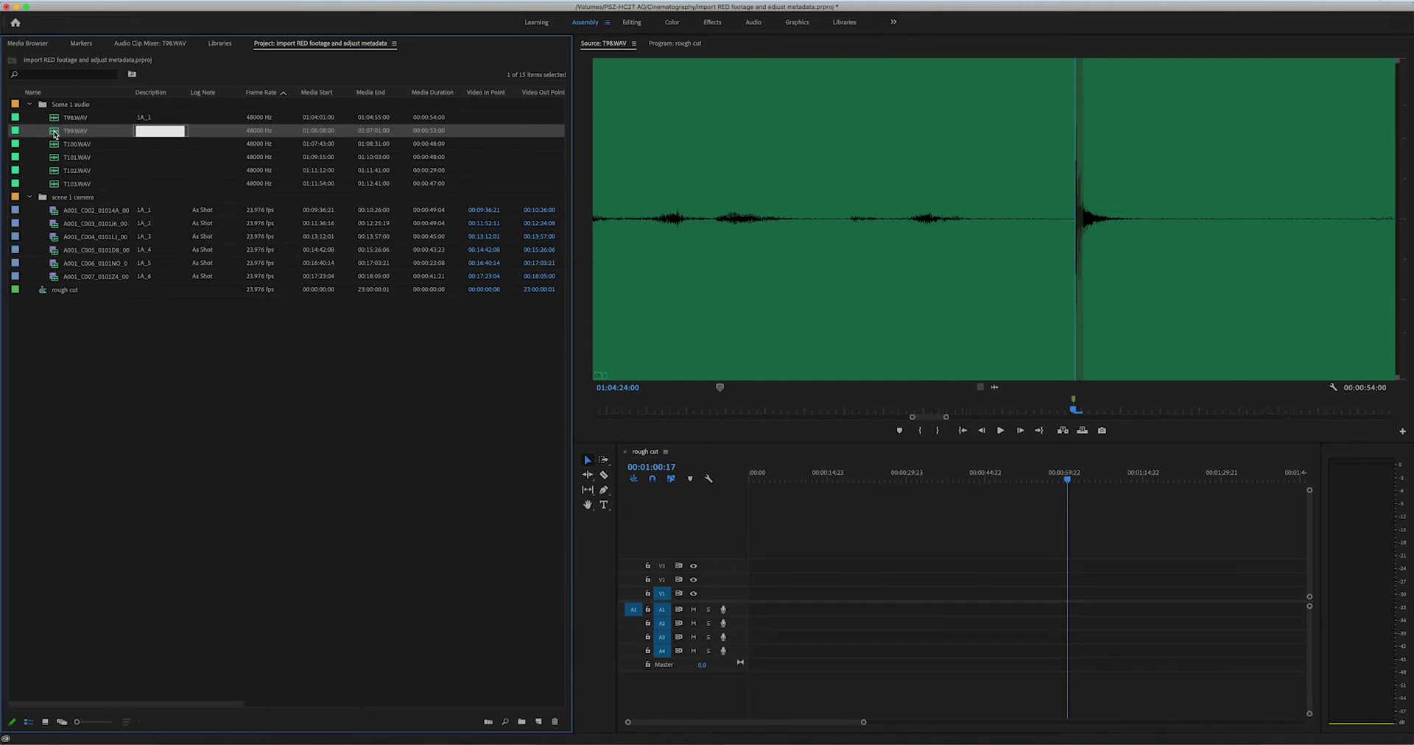
pyautogui.doubleClick(55, 132)
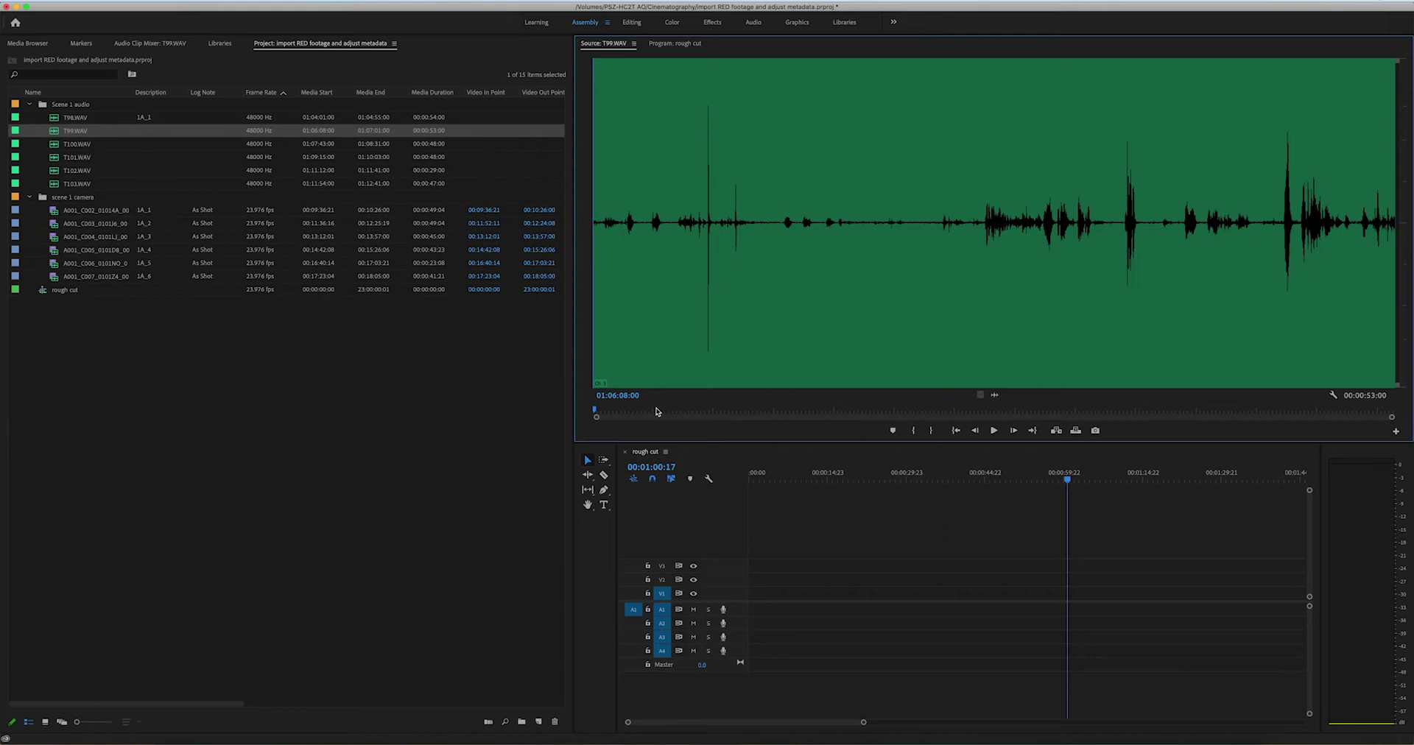
# - Find the clap in T99.WAV and add a marker there at 01:06:15:19
pyautogui.moveTo(656, 411); pyautogui.dragTo(683, 410)
pyautogui.press('space')
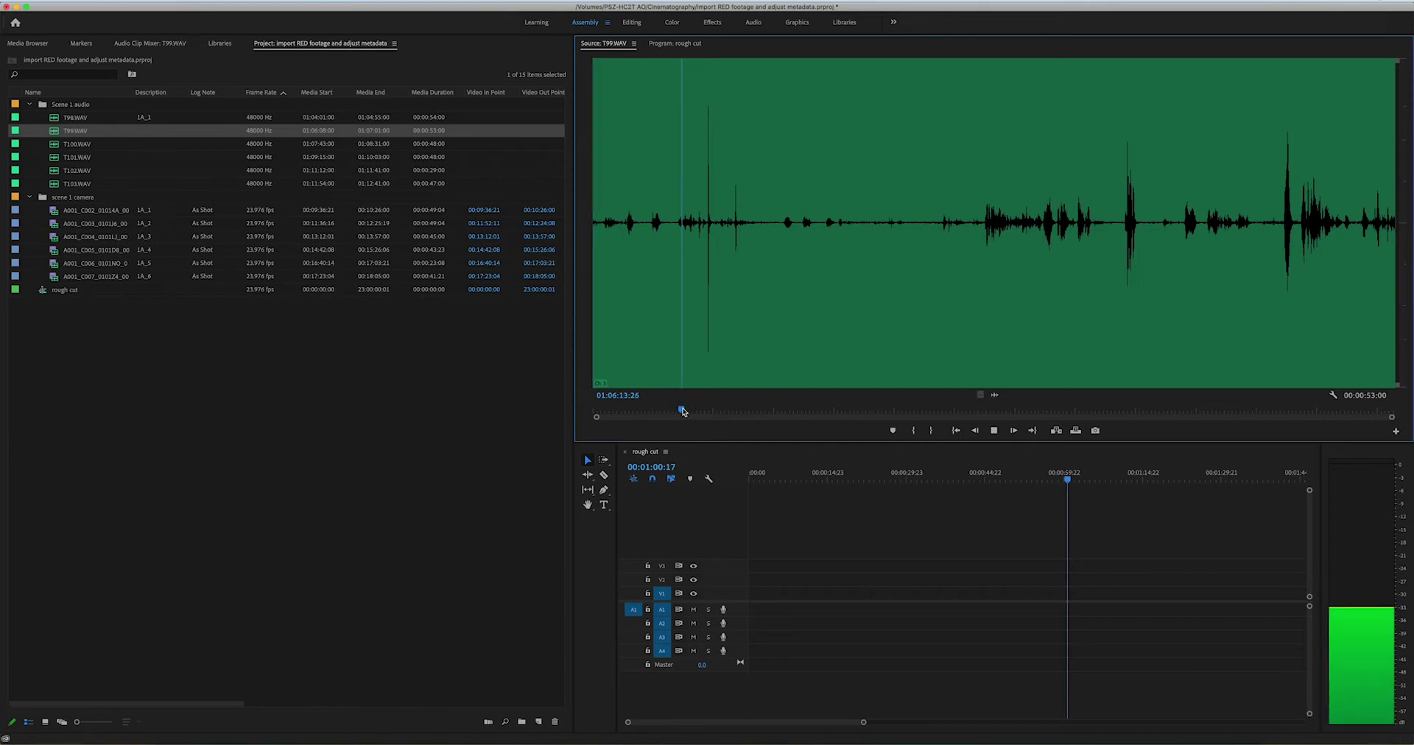
pyautogui.press('space')
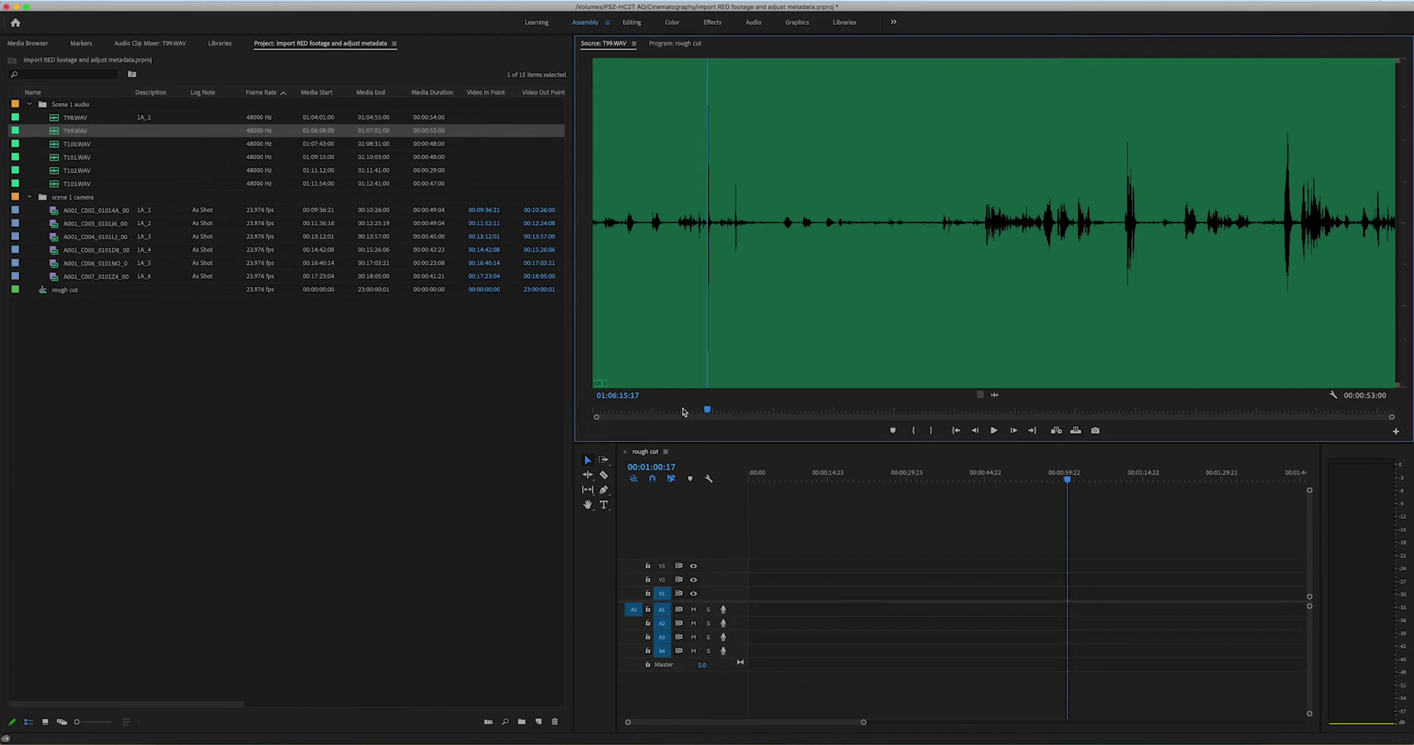
pyautogui.scroll(10, 683, 411)
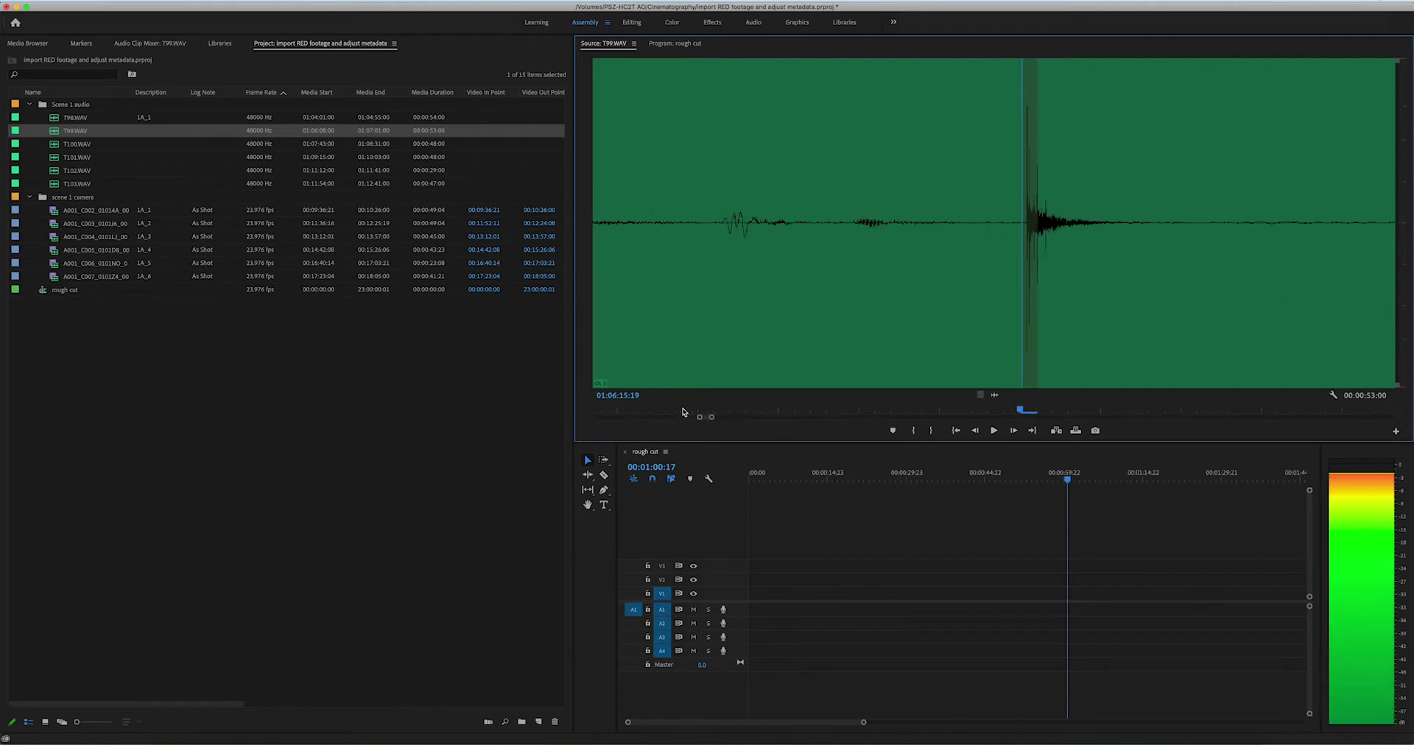
pyautogui.press('Left')
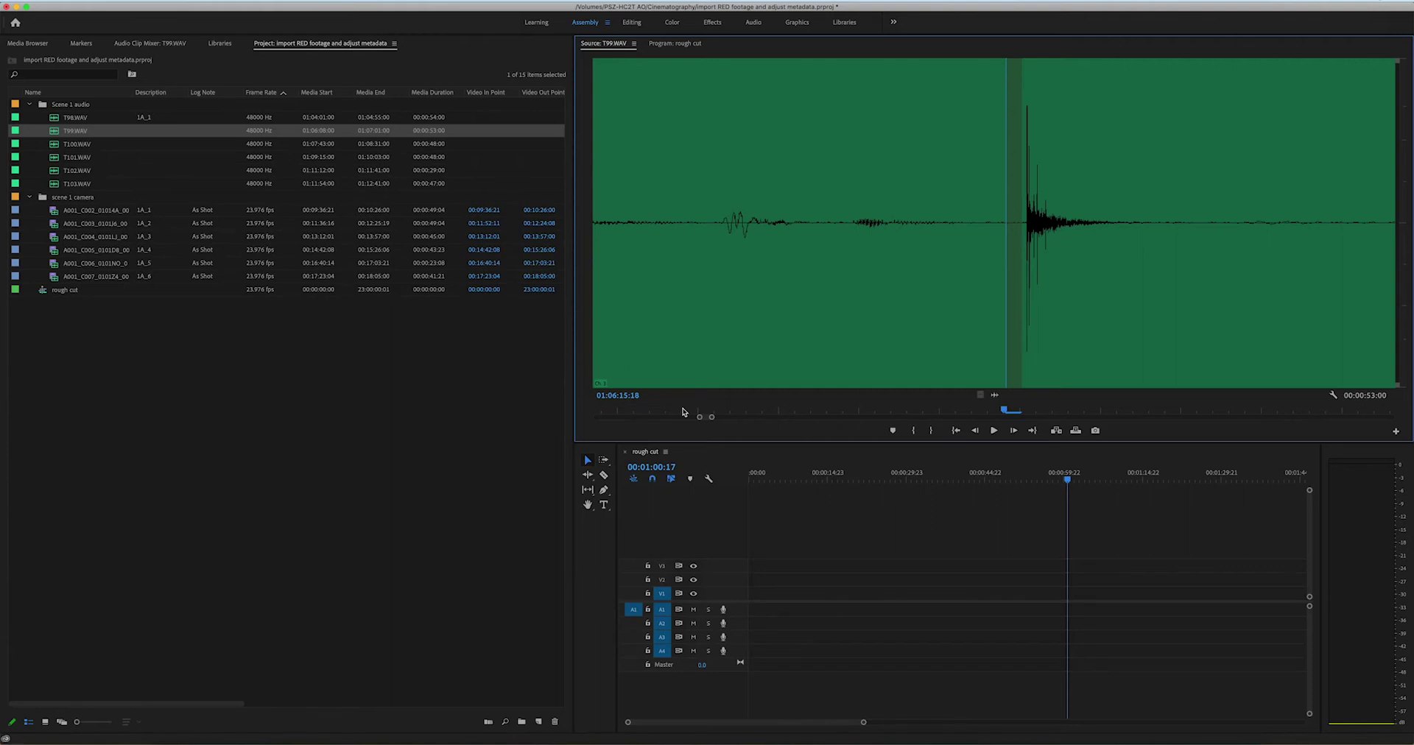
pyautogui.press('Right')
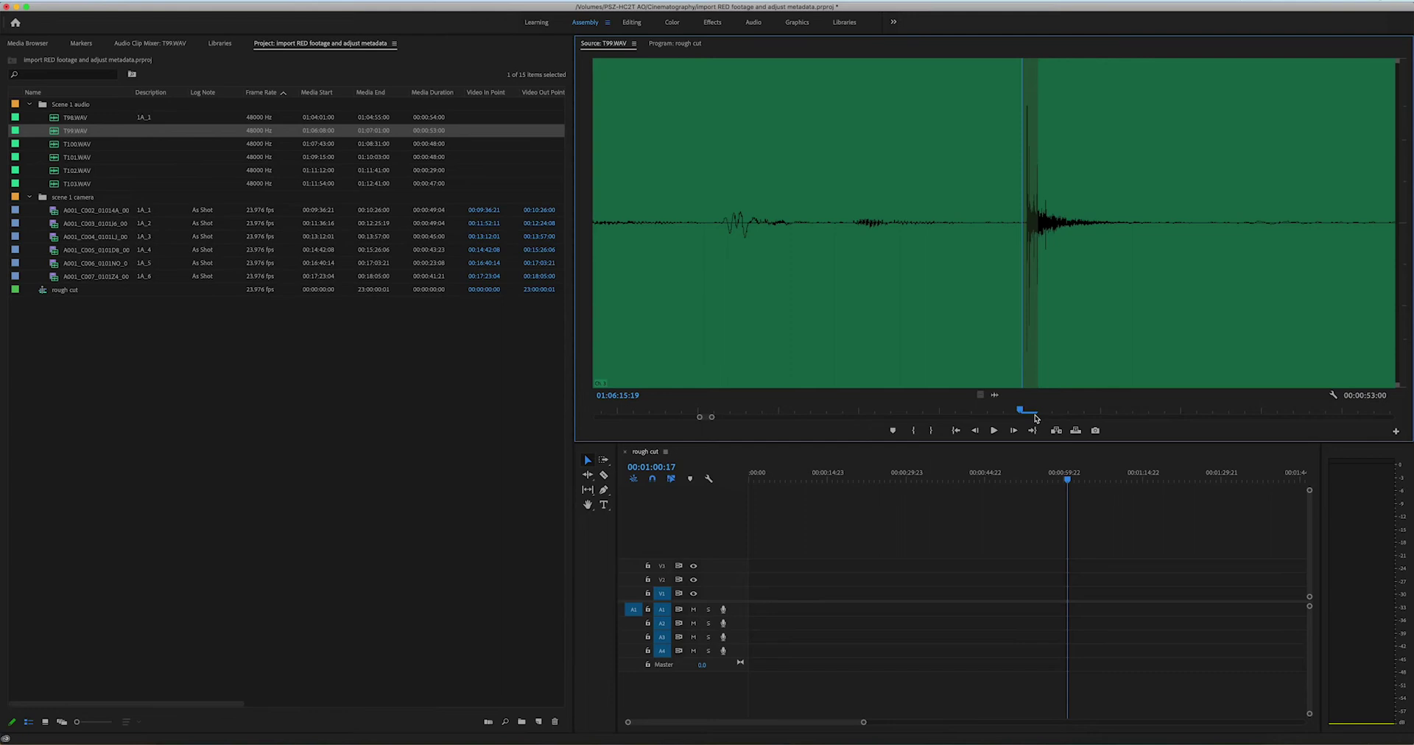
pyautogui.press('m')
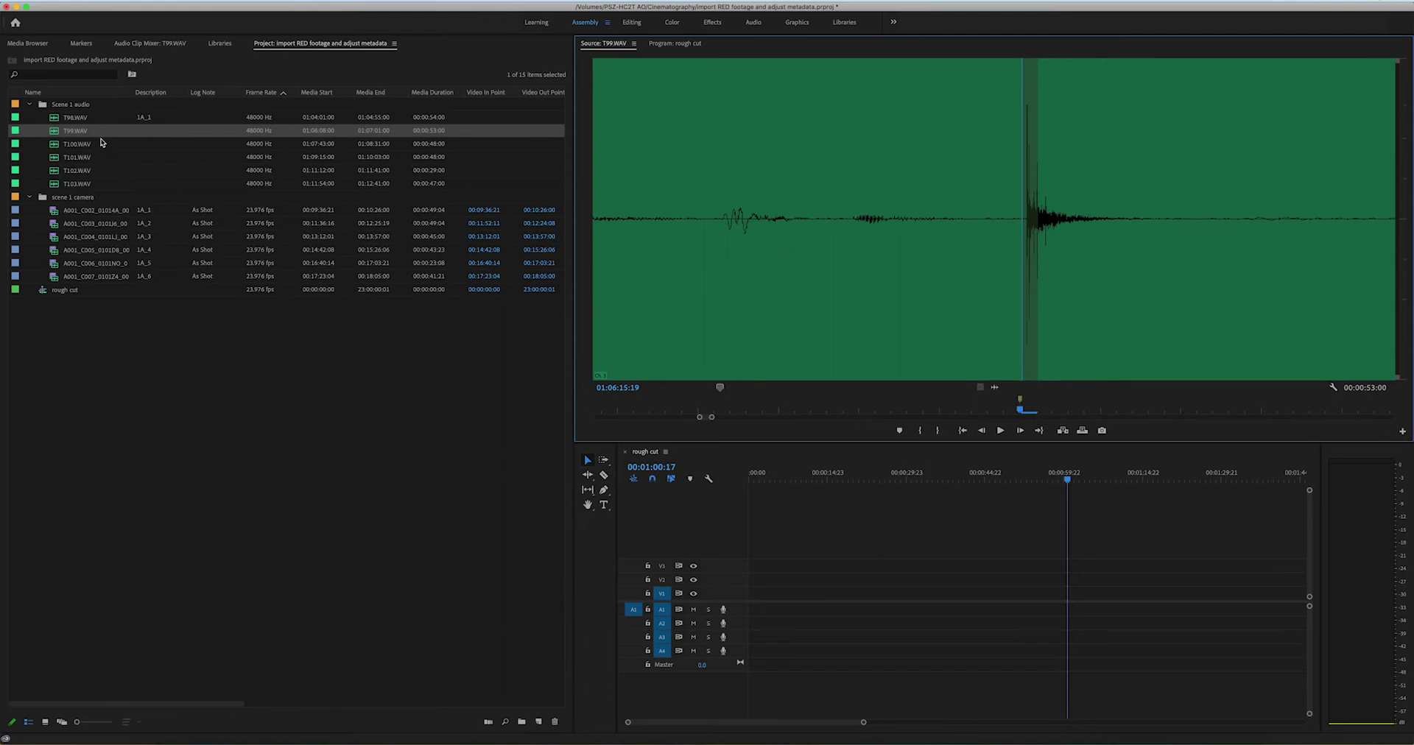
# - Give T99.WAV the description 1A_2 and load T100.WAV for preview
pyautogui.click(140, 131)
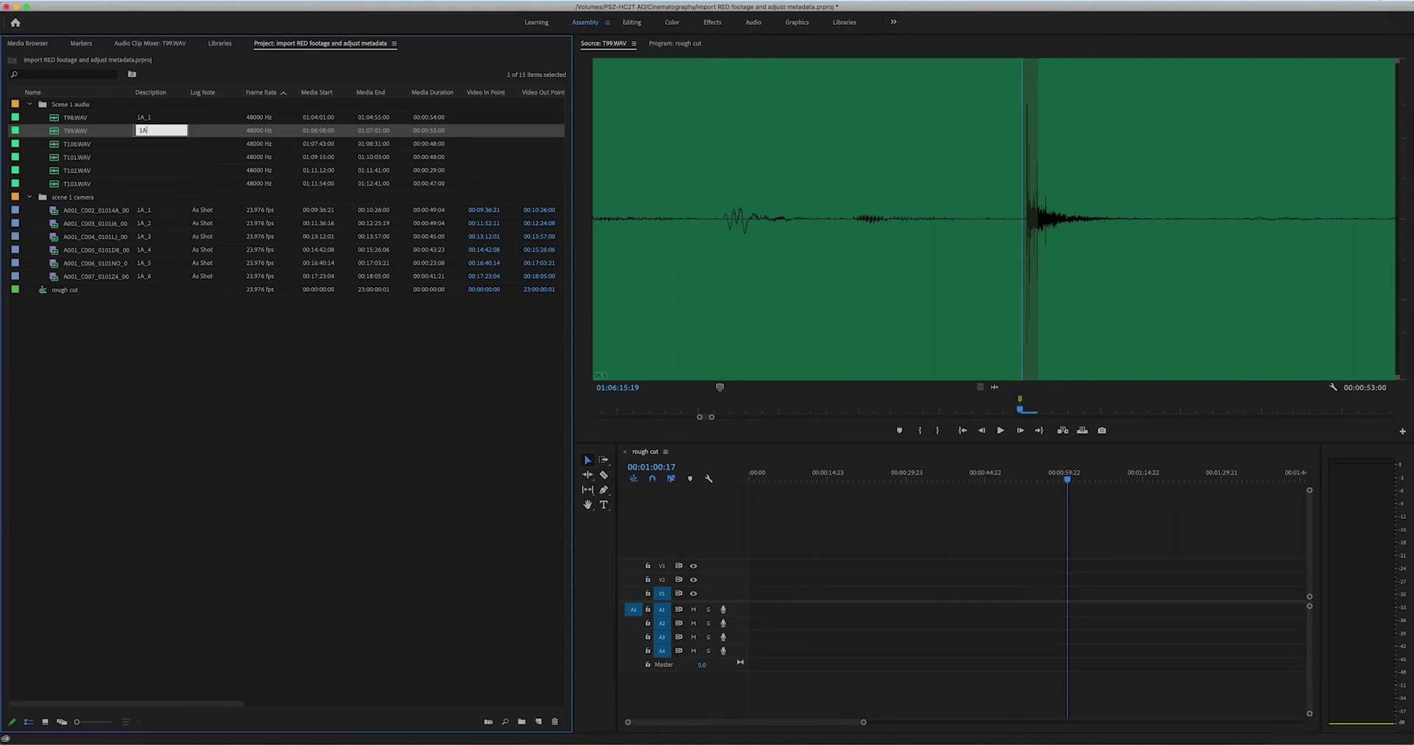
pyautogui.write('1A_2')
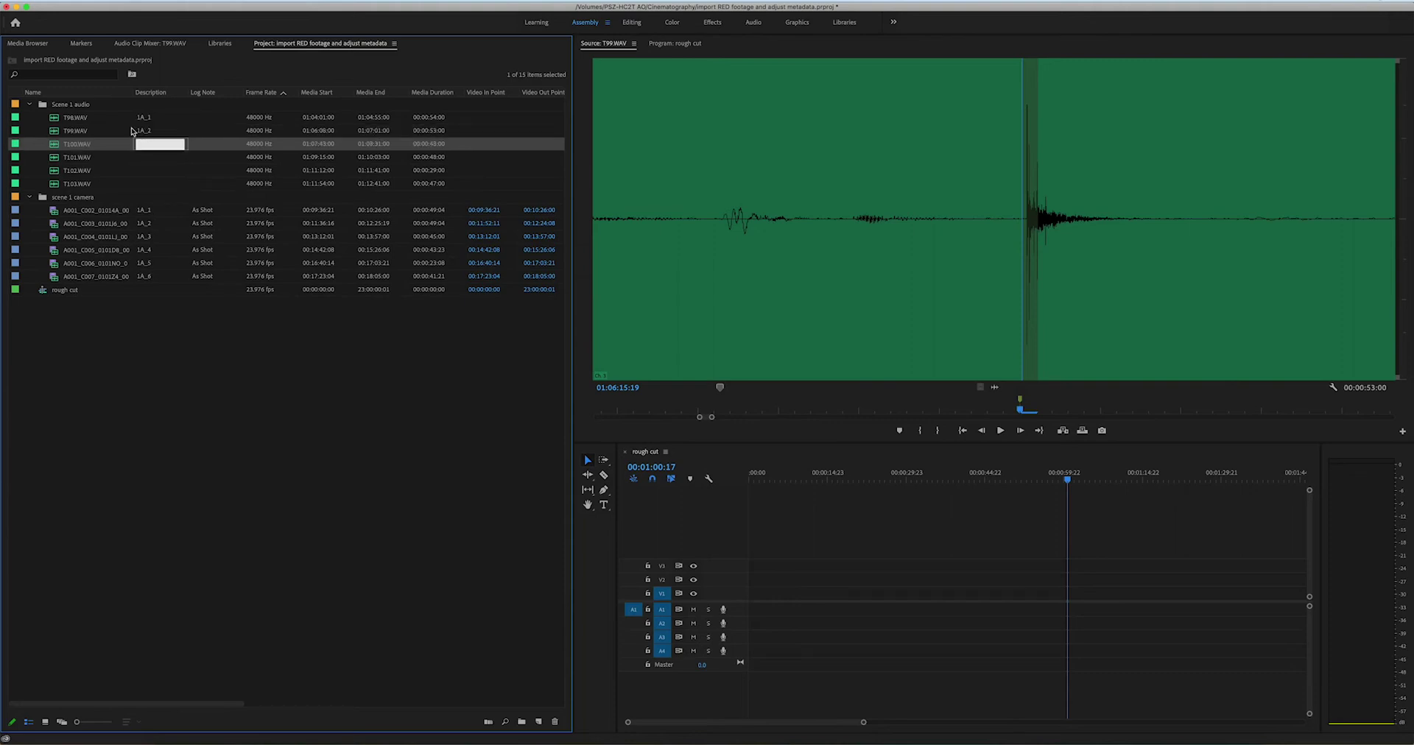
pyautogui.click(53, 145)
pyautogui.doubleClick(54, 145)
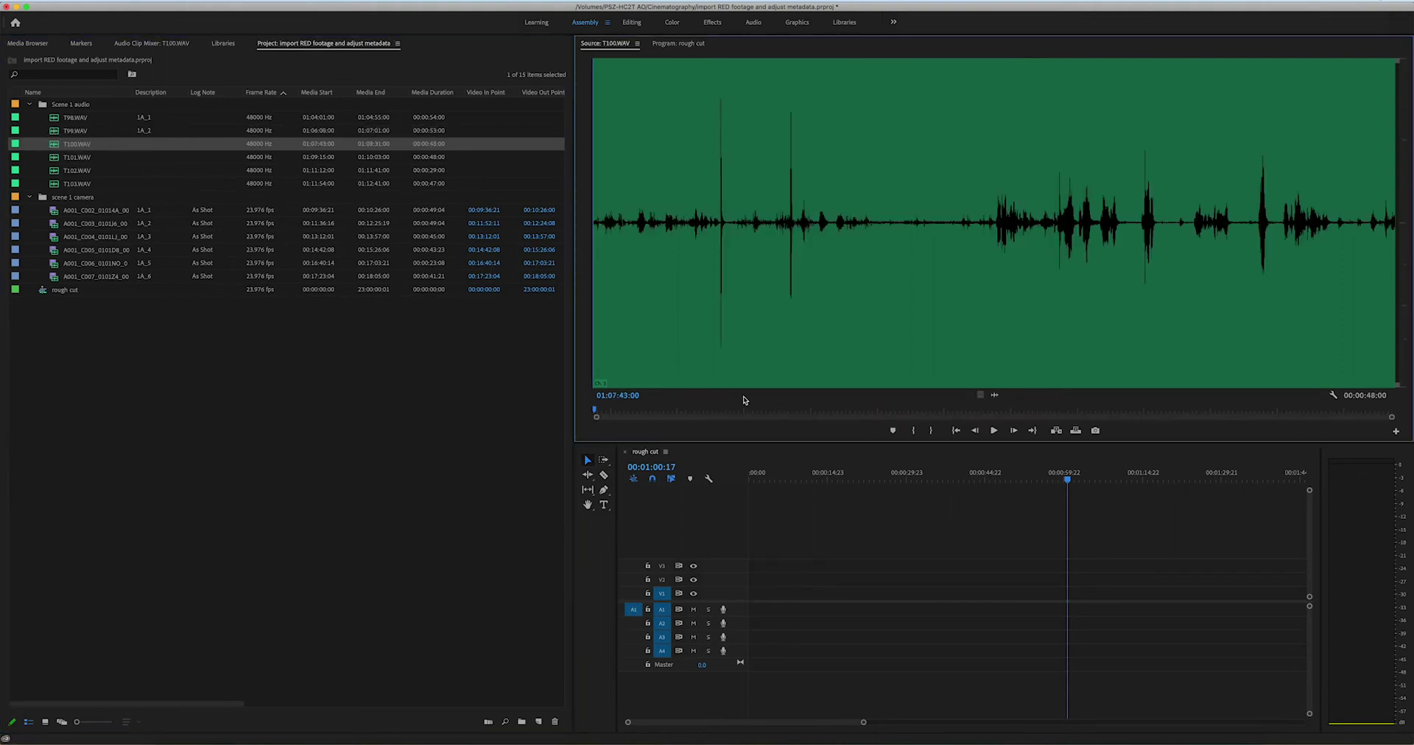
# - Find the clap in T100.WAV and add a marker at 01:07:50:20
pyautogui.click(632, 410)
pyautogui.moveTo(634, 411); pyautogui.dragTo(699, 409)
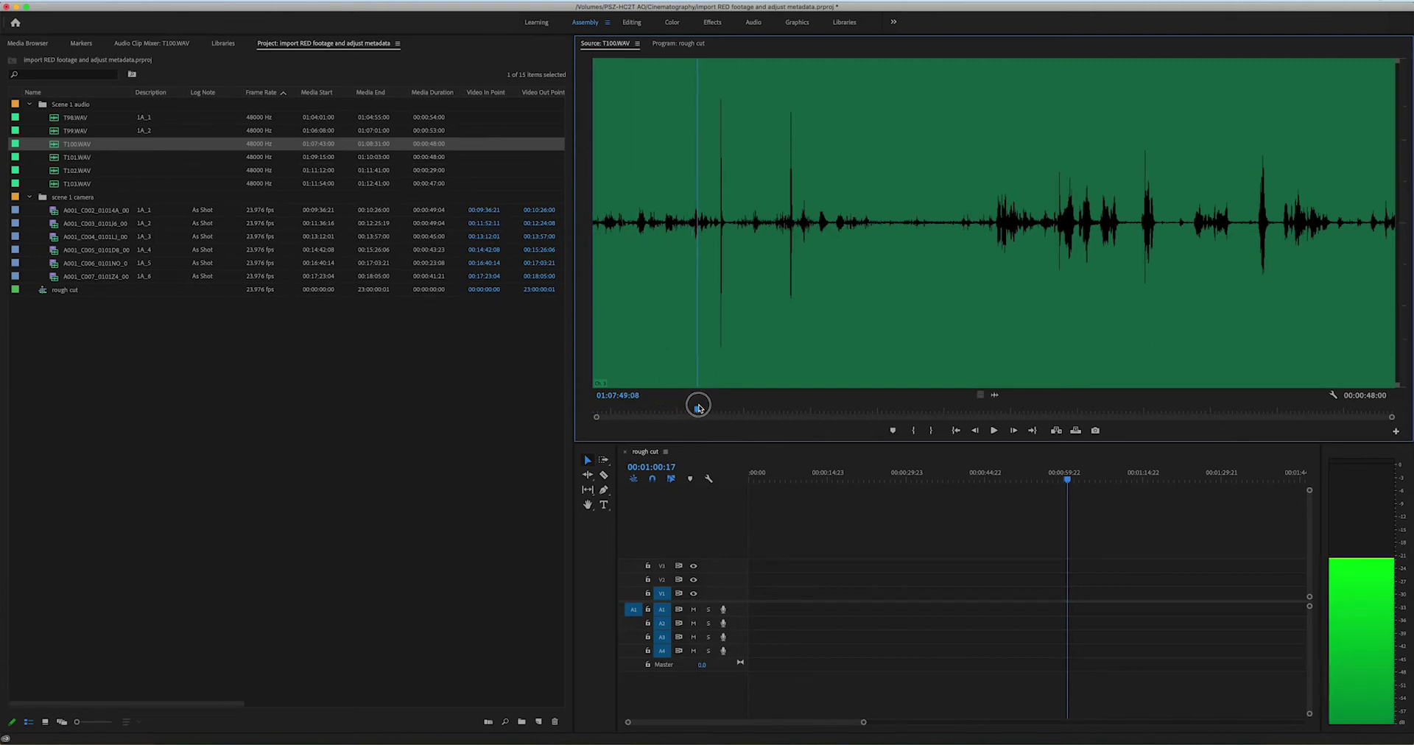
pyautogui.press('space')
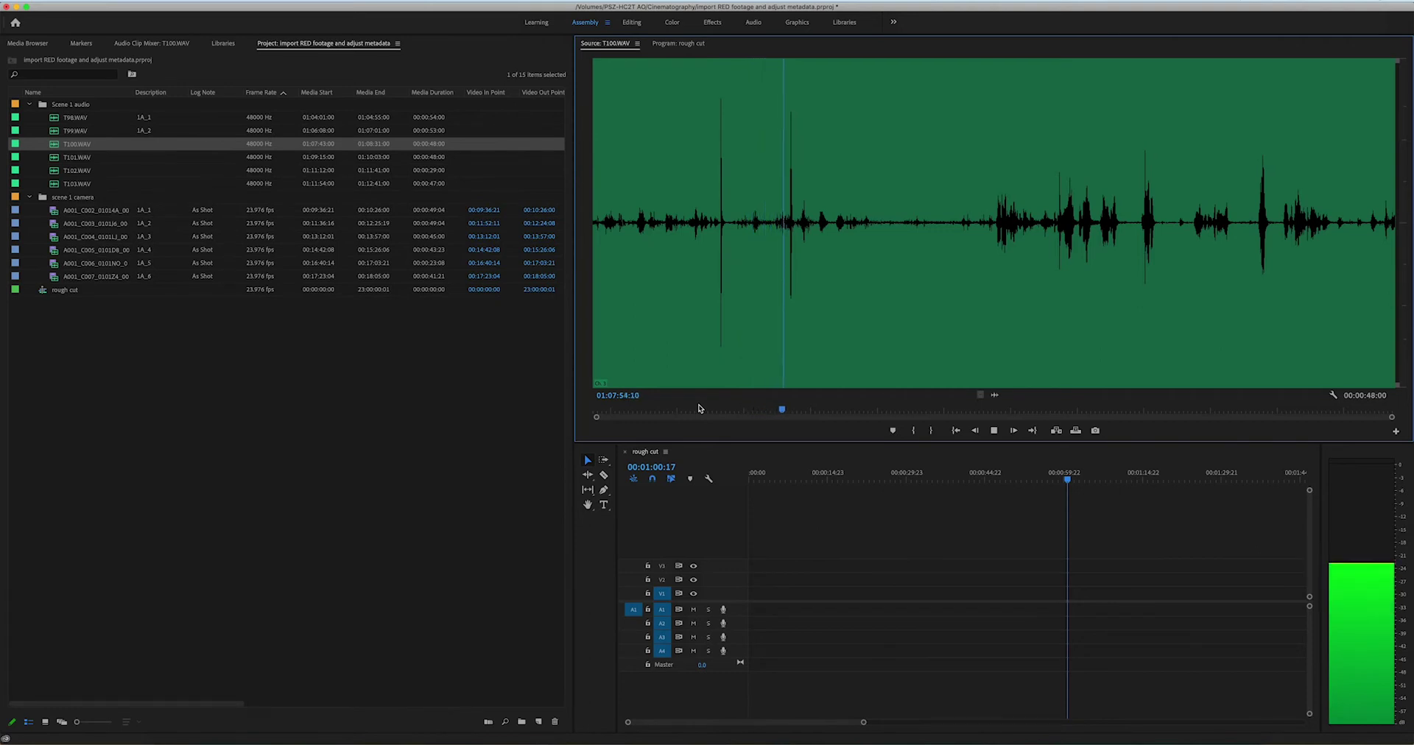
pyautogui.press('space')
pyautogui.moveTo(701, 410)
pyautogui.mouseDown()
pyautogui.moveTo(792, 411)
pyautogui.moveTo(703, 430)
pyautogui.mouseUp()
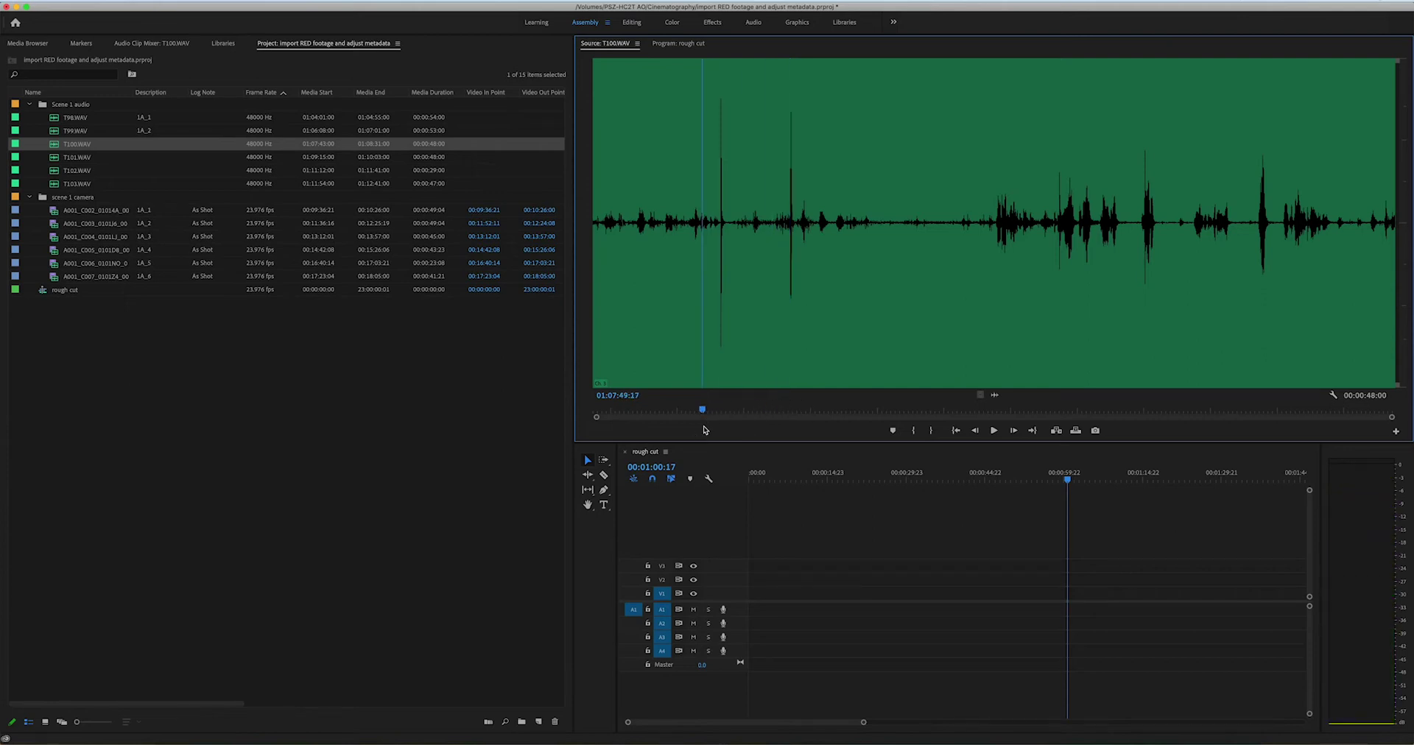
pyautogui.press('space')
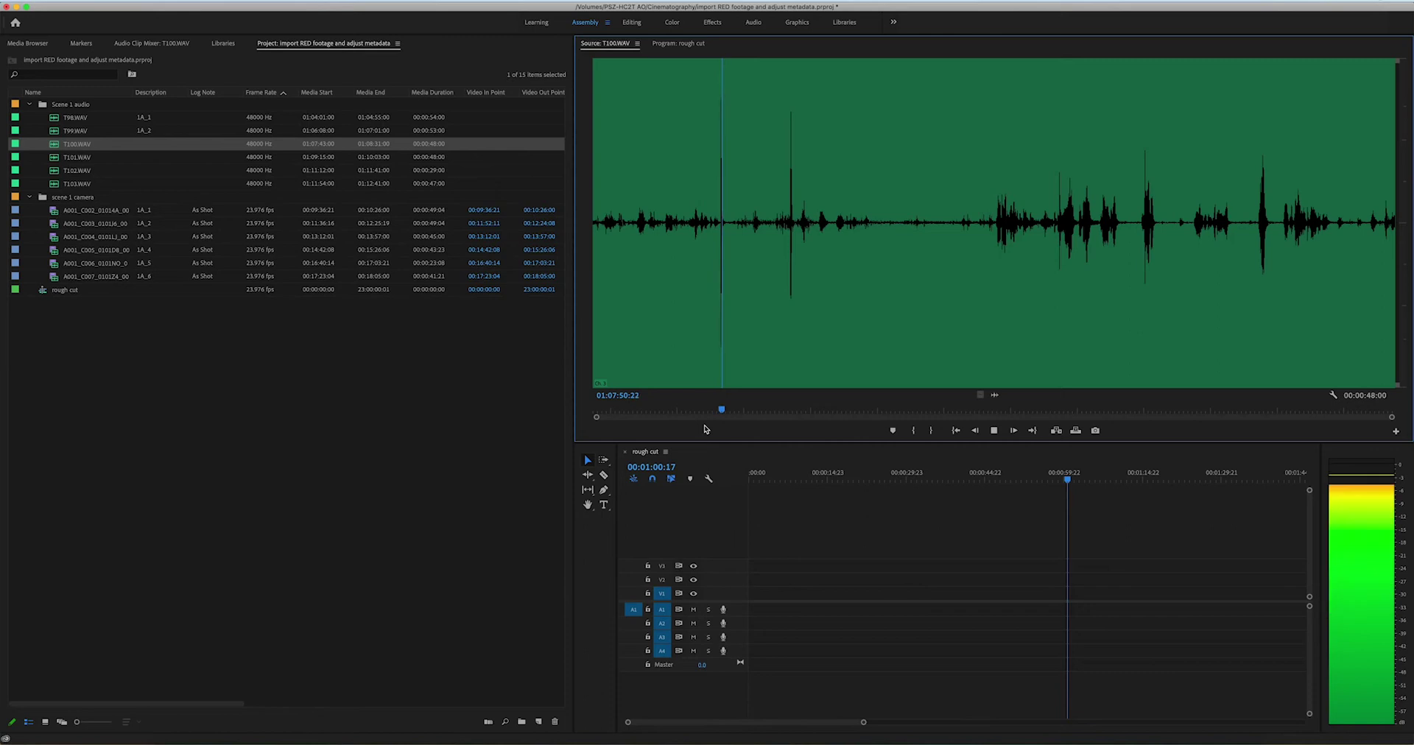
pyautogui.scroll(10, 704, 428)
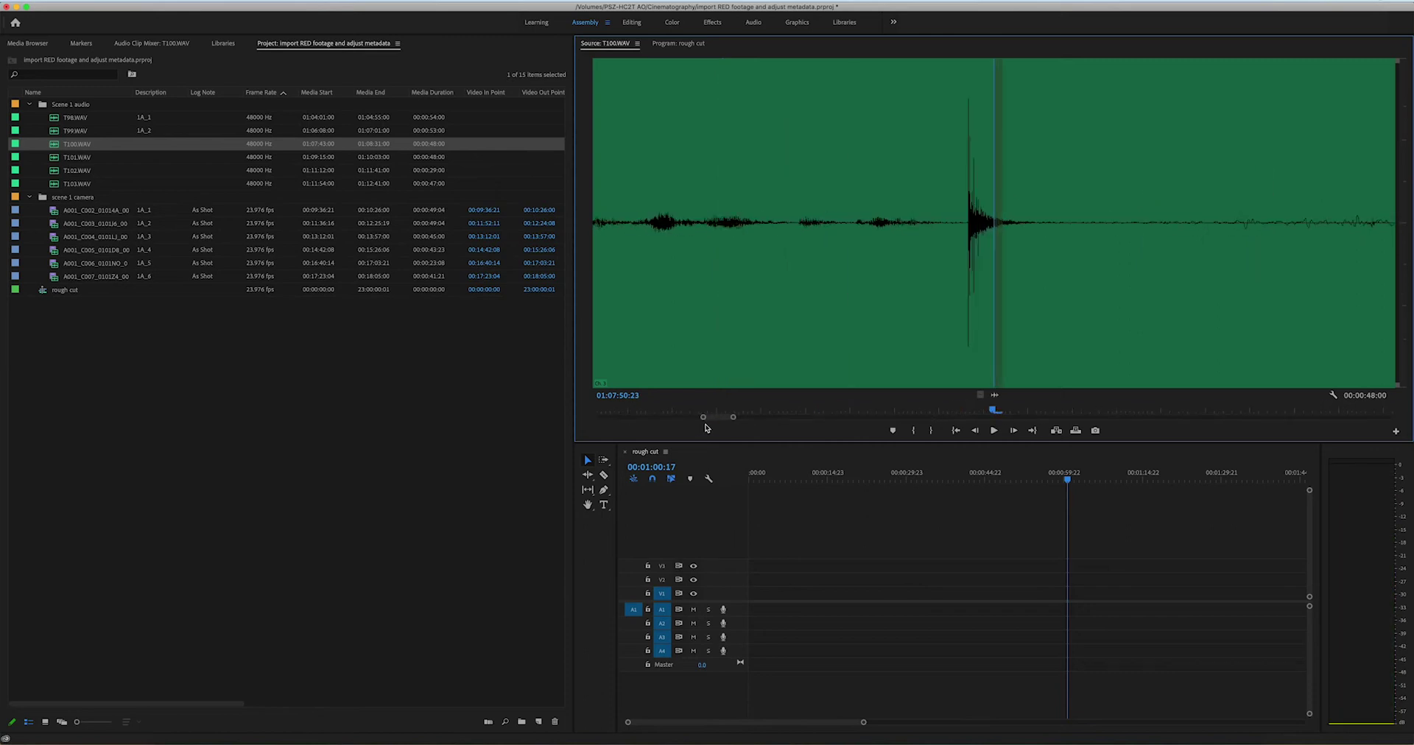
pyautogui.press('Left')
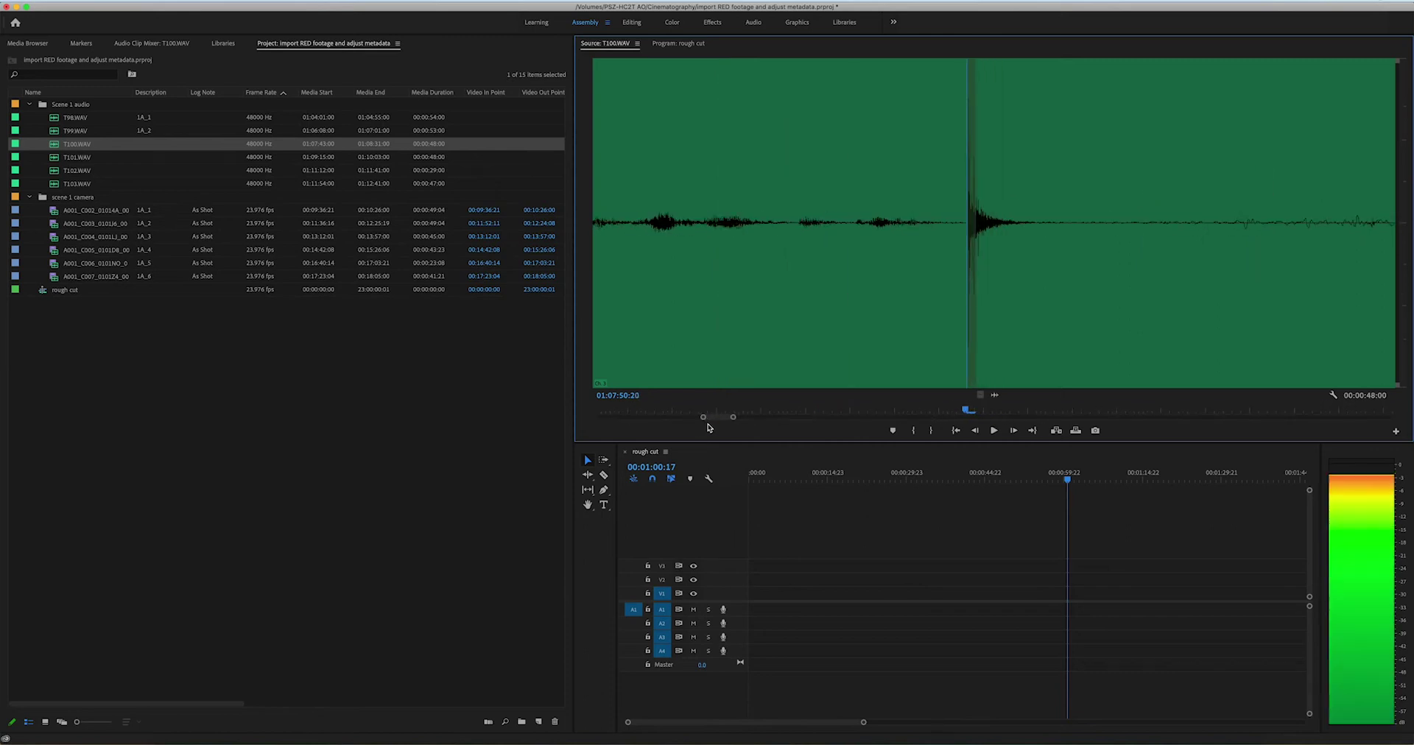
pyautogui.press('m')
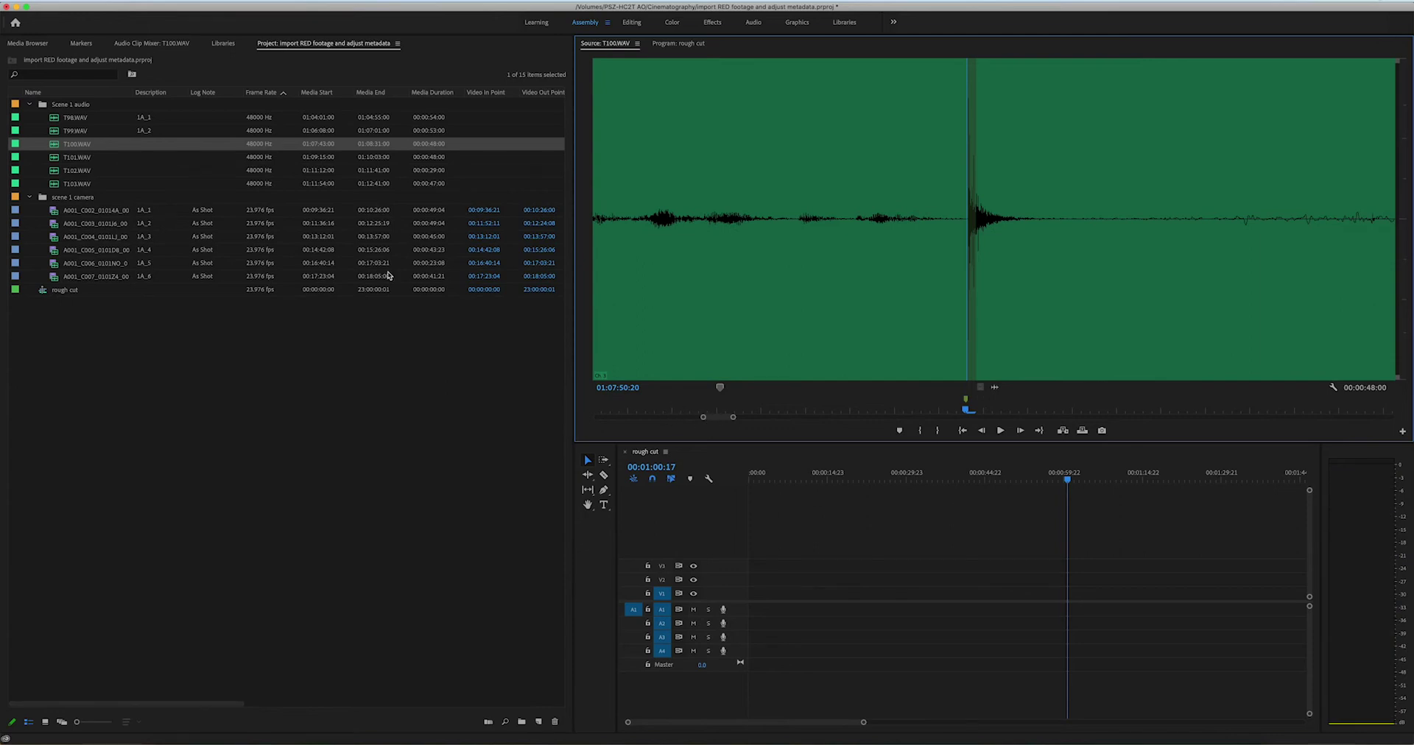
# - Give T100.WAV the description 1A_3 and load T101.WAV
pyautogui.click(145, 144)
pyautogui.write('1A_3')
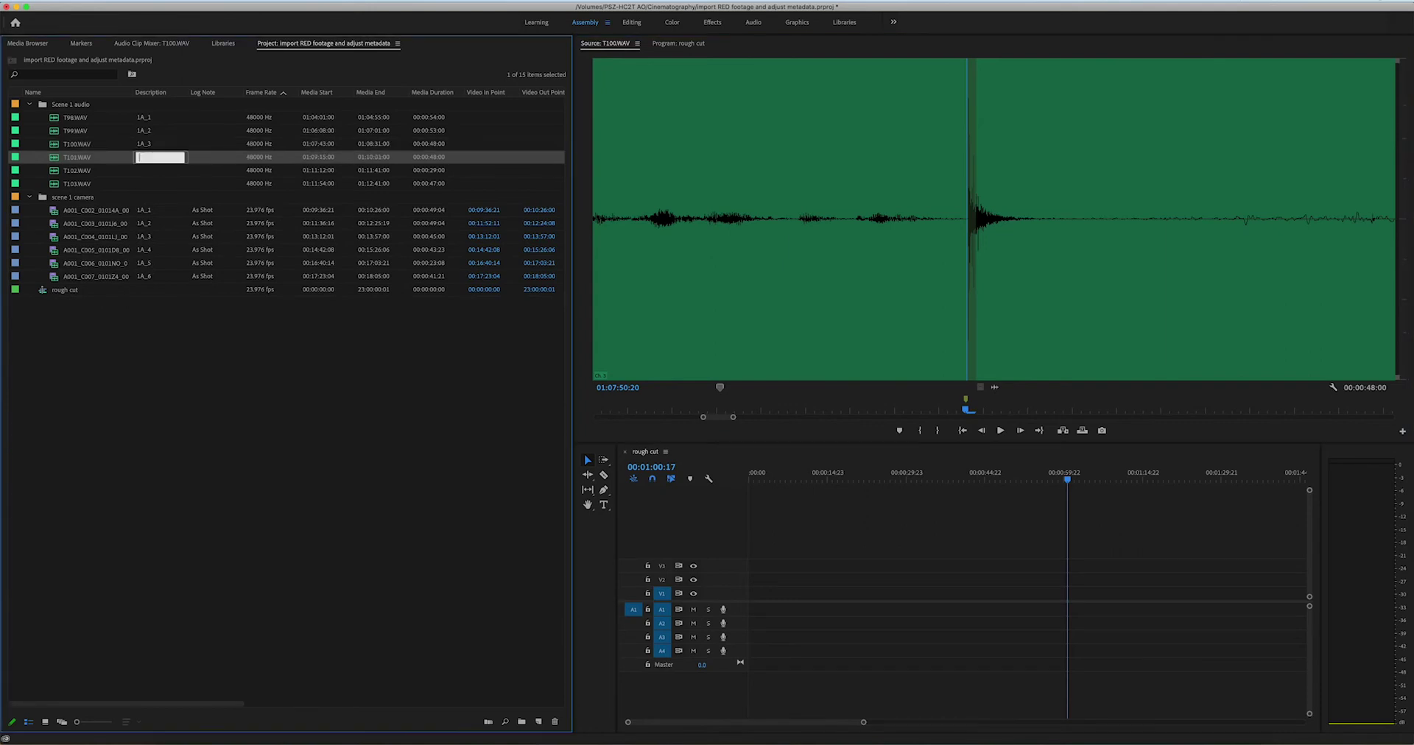
pyautogui.click(53, 159)
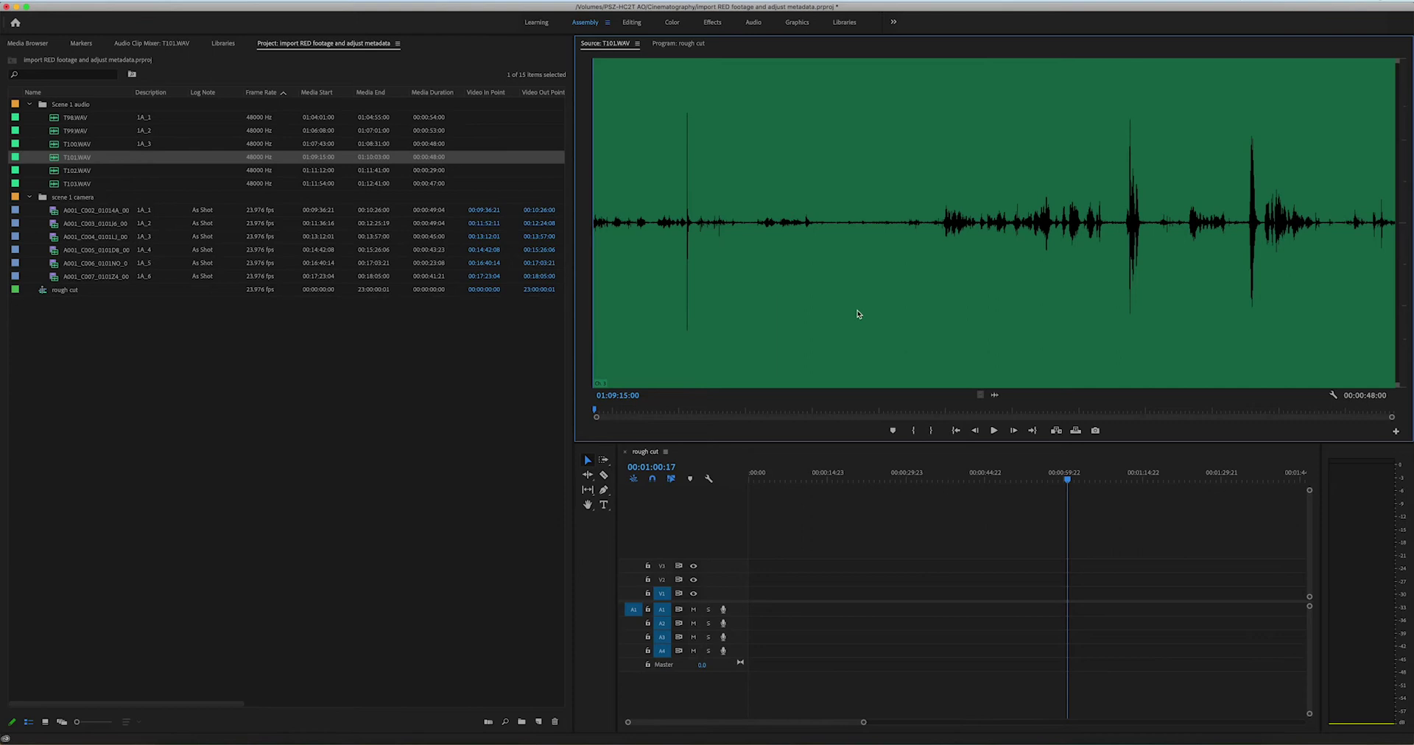
# - Check the clap in T101.WAV and give it the description 1A_4
pyautogui.moveTo(652, 411); pyautogui.dragTo(676, 410)
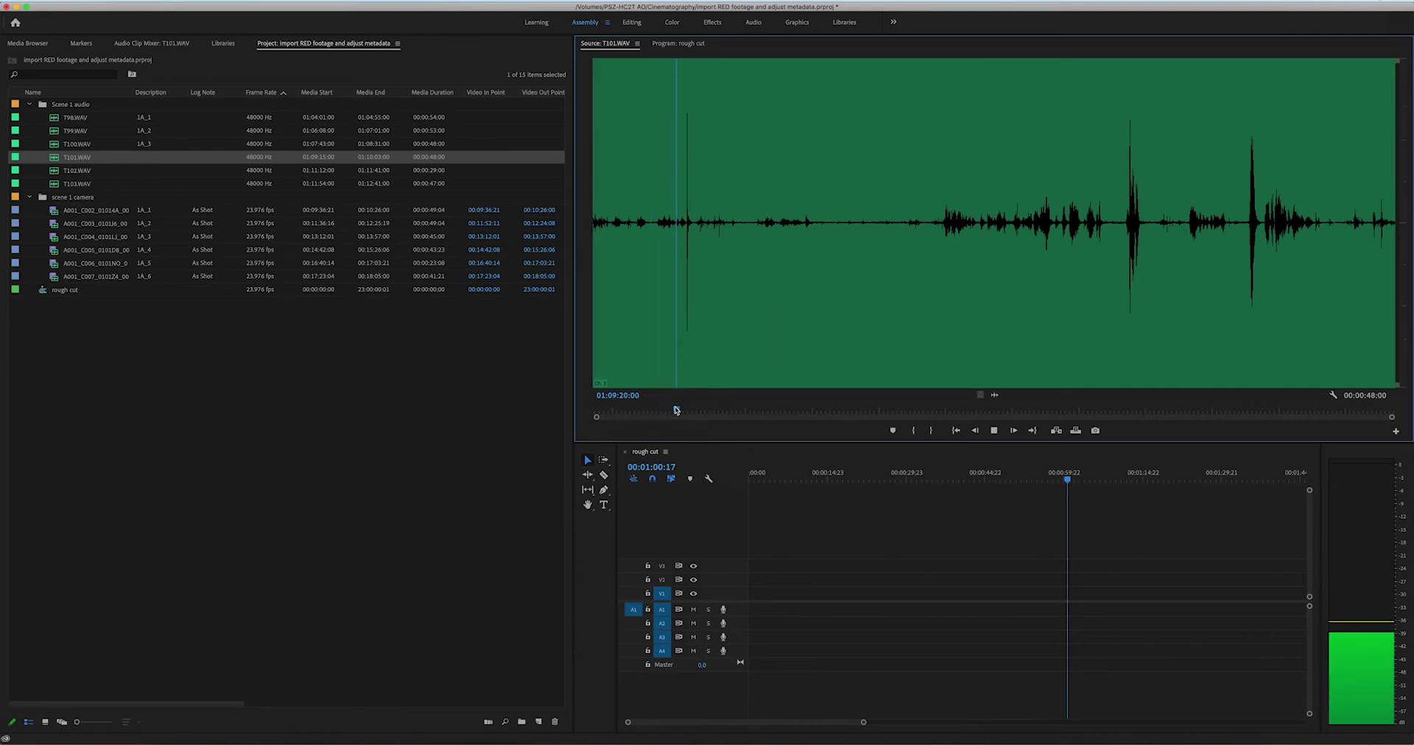
pyautogui.press('space')
pyautogui.press('space')
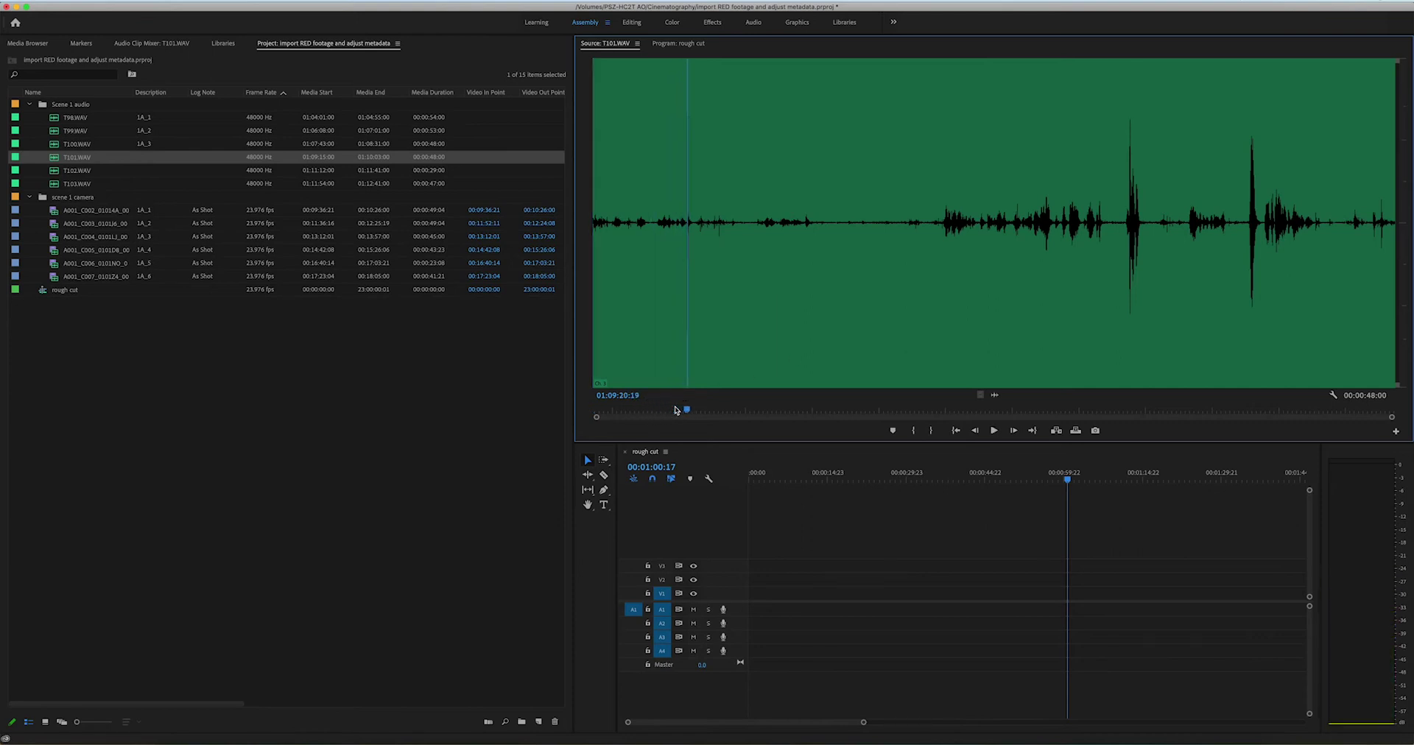
pyautogui.scroll(5, 675, 411)
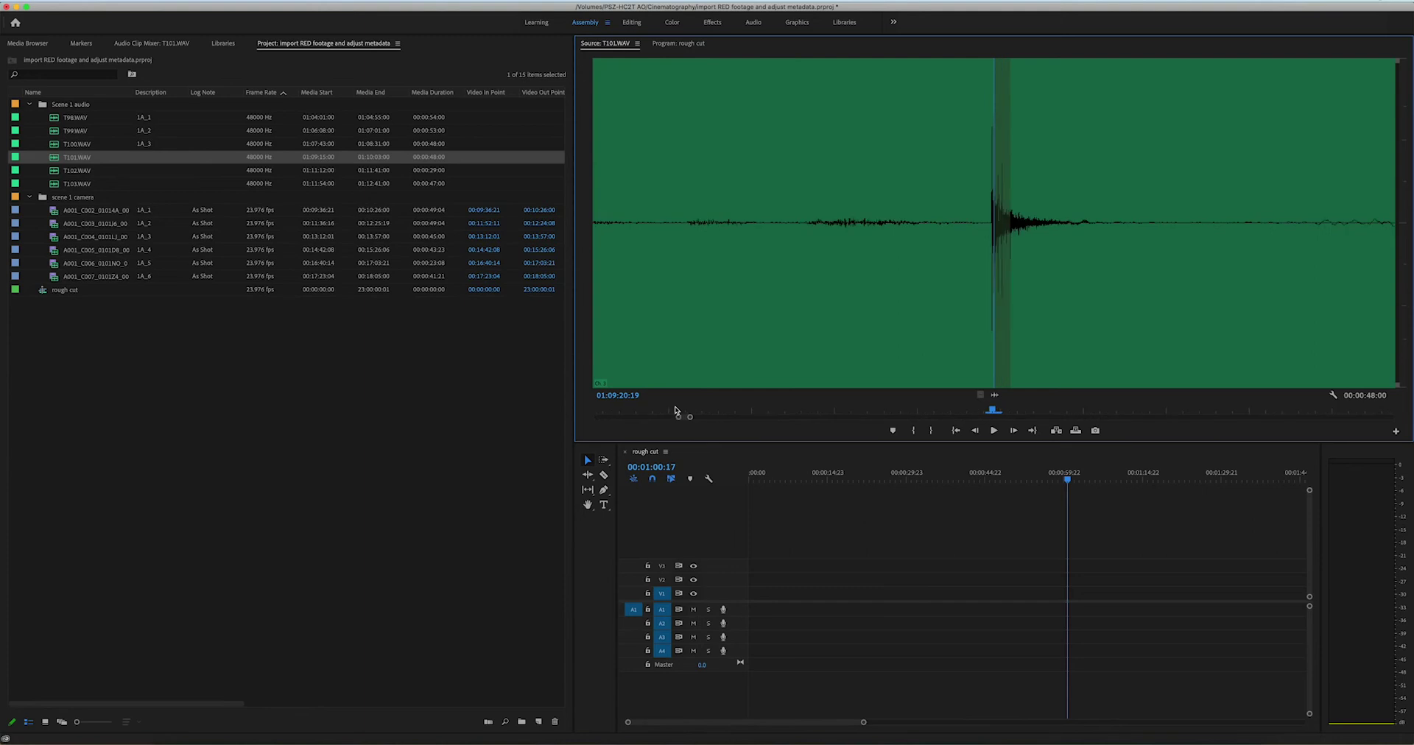
pyautogui.press('Left')
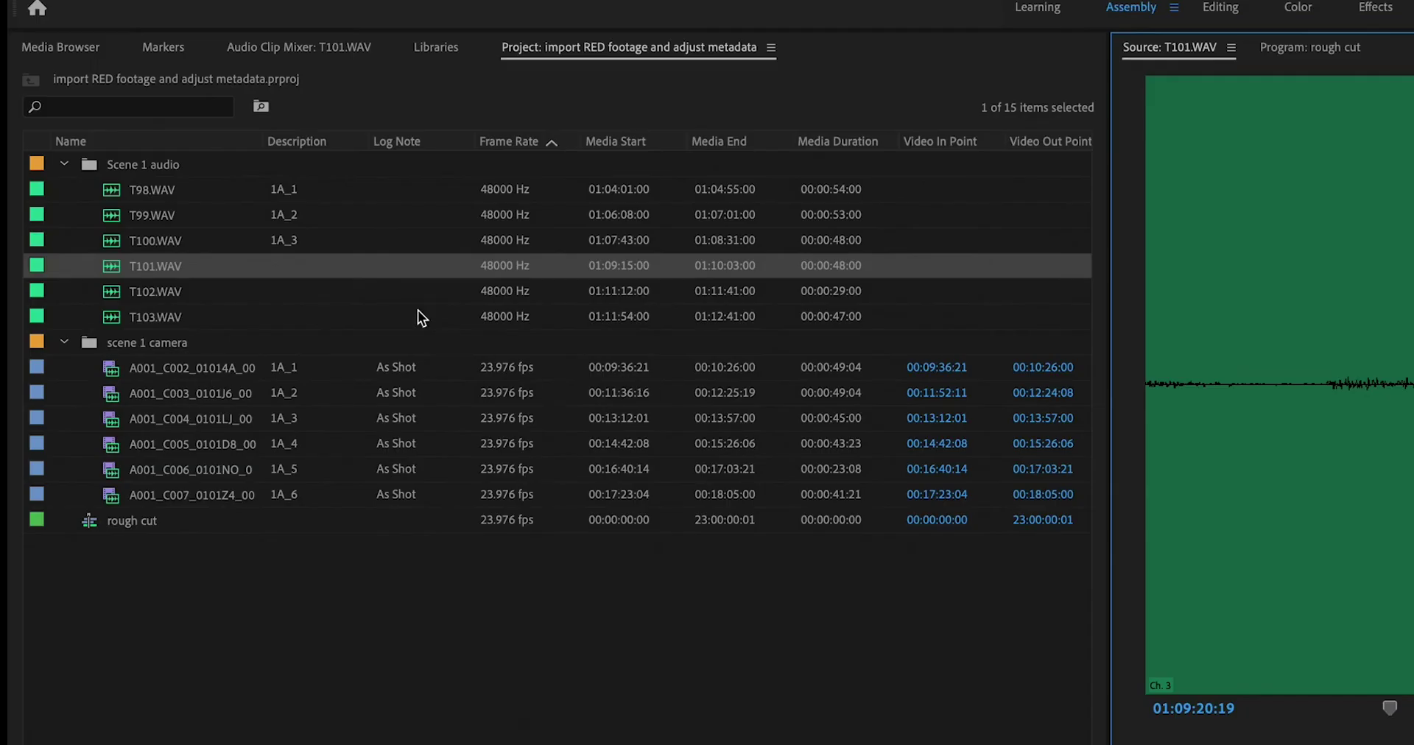
pyautogui.click(278, 262)
pyautogui.write('1A')
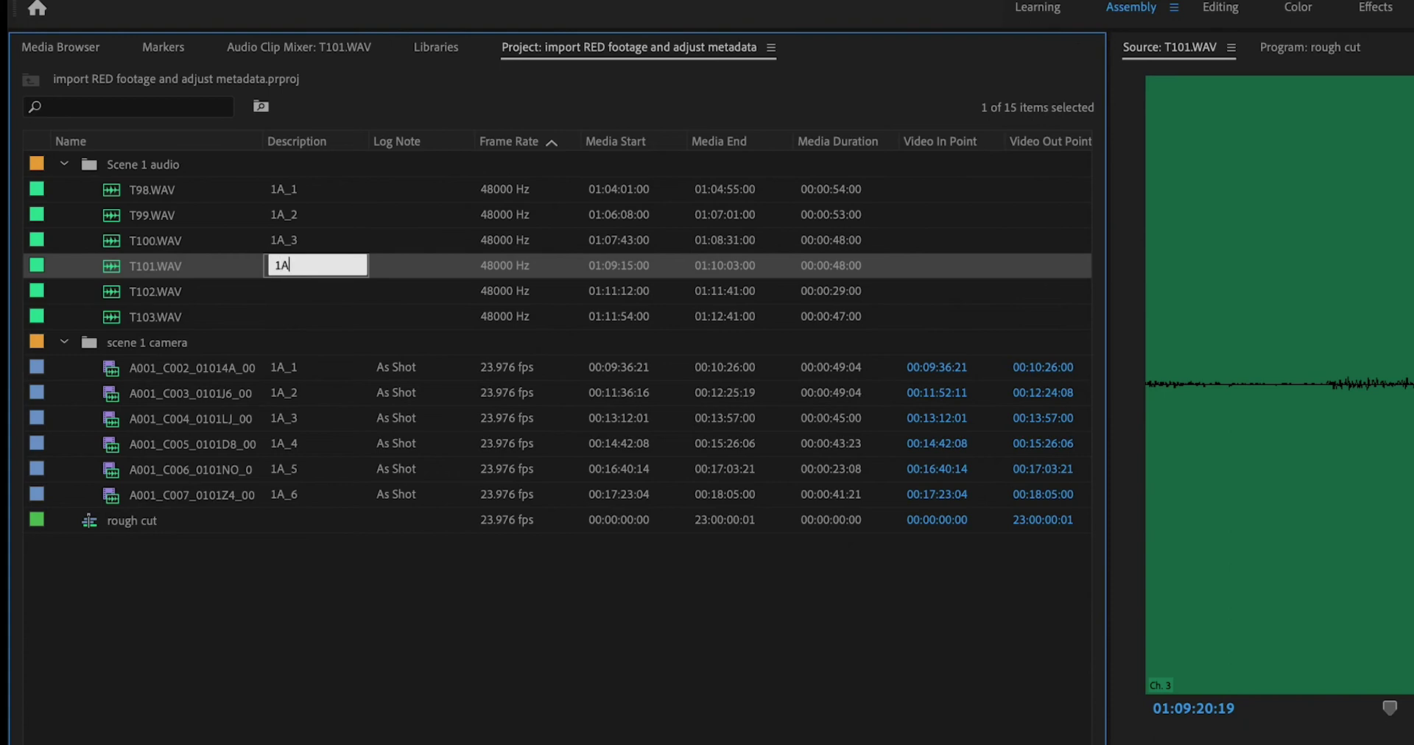
pyautogui.write('_4')
pyautogui.press('Return')
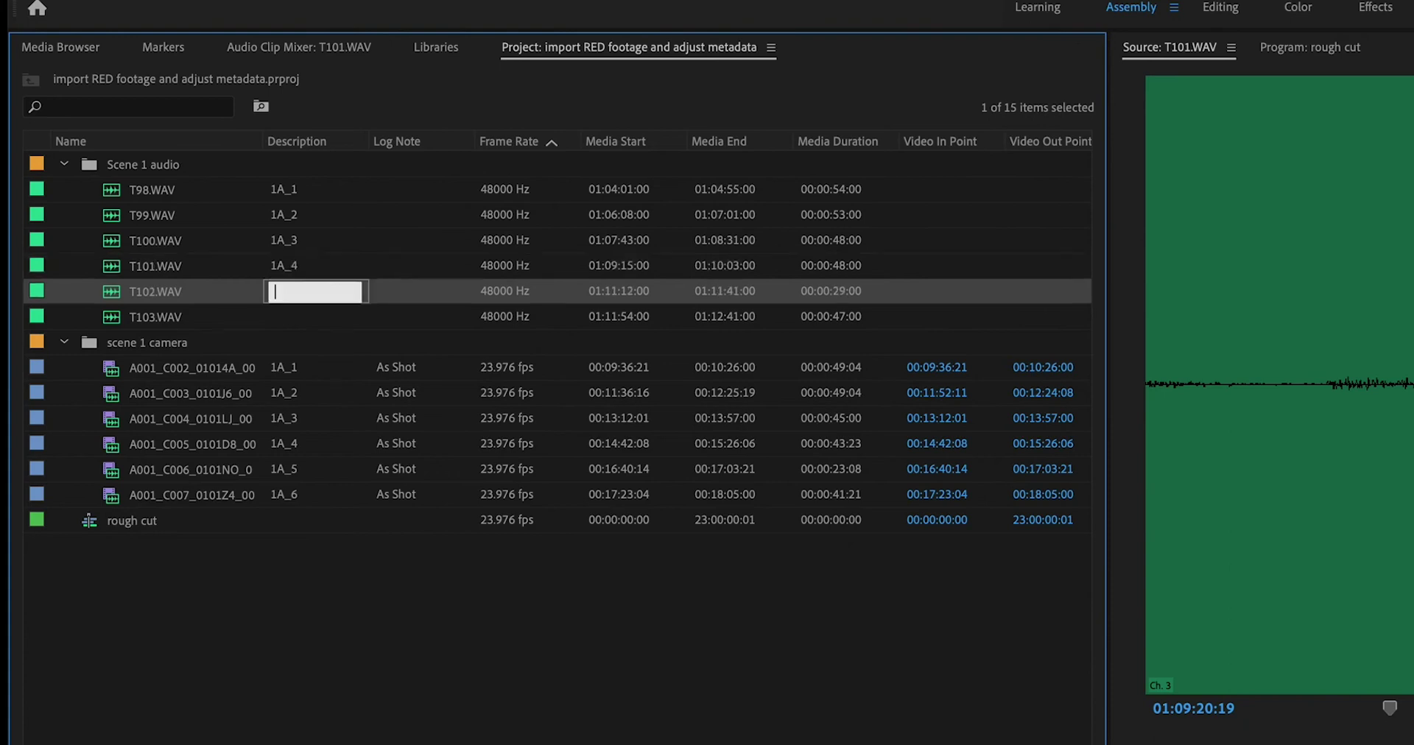
# - Check the clap in T102.WAV, describe it as 1A_5, then load T103.WAV
pyautogui.doubleClick(113, 293)
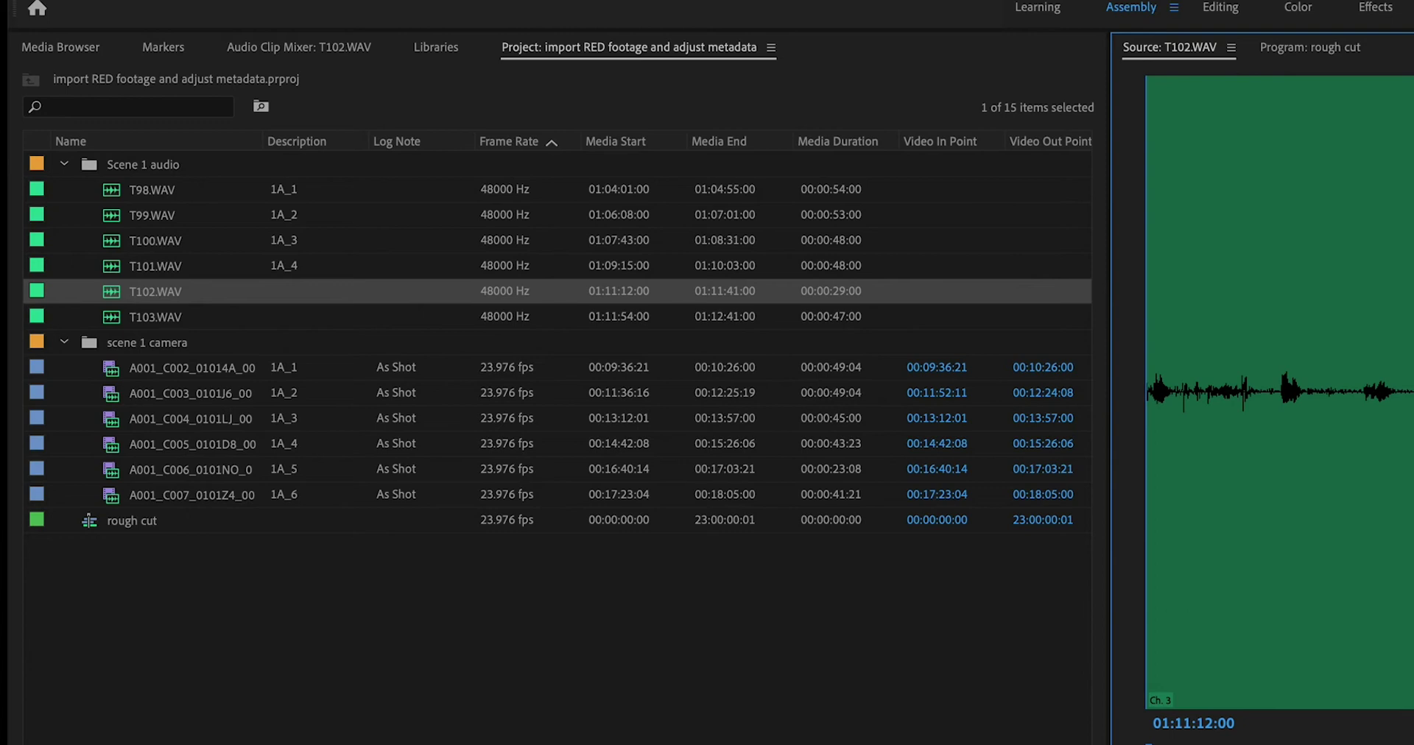
pyautogui.press('space')
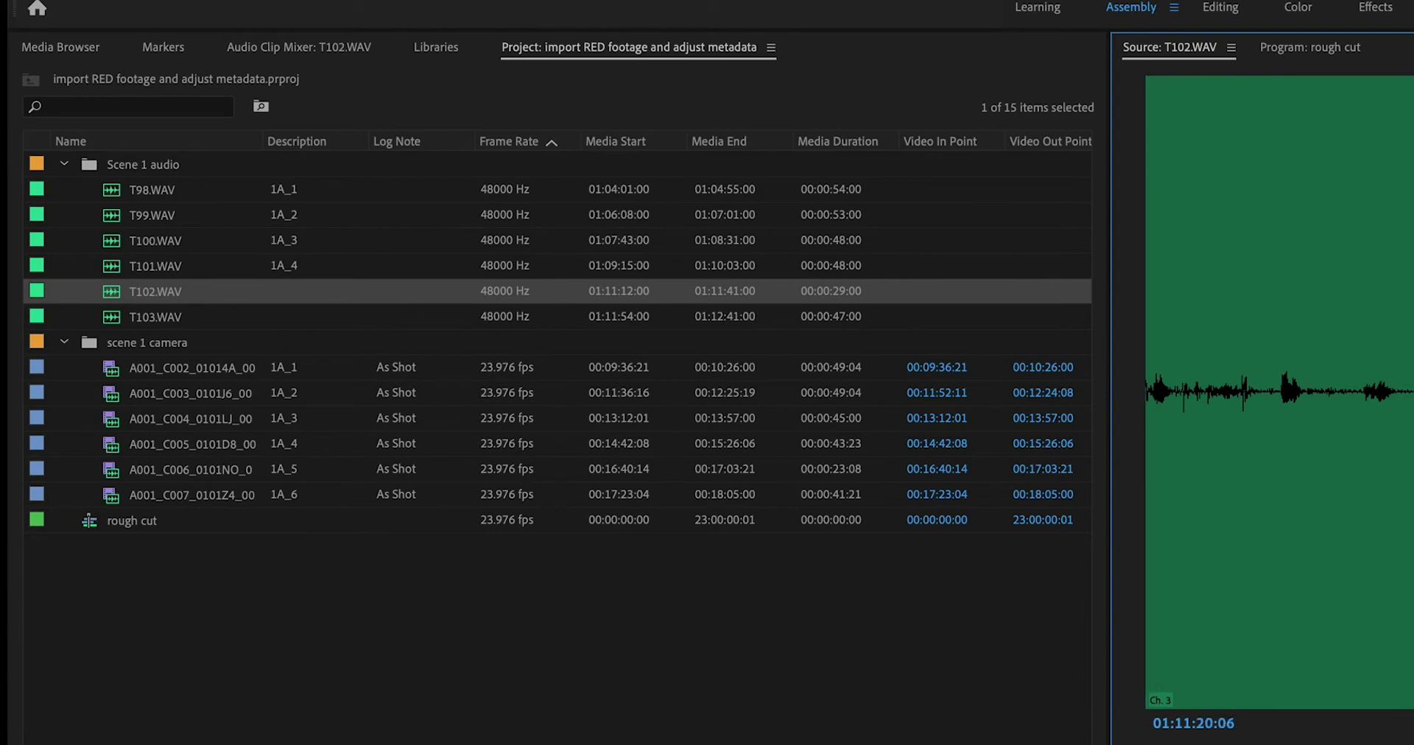
pyautogui.press('Left')
pyautogui.press('Left')
pyautogui.press('Left')
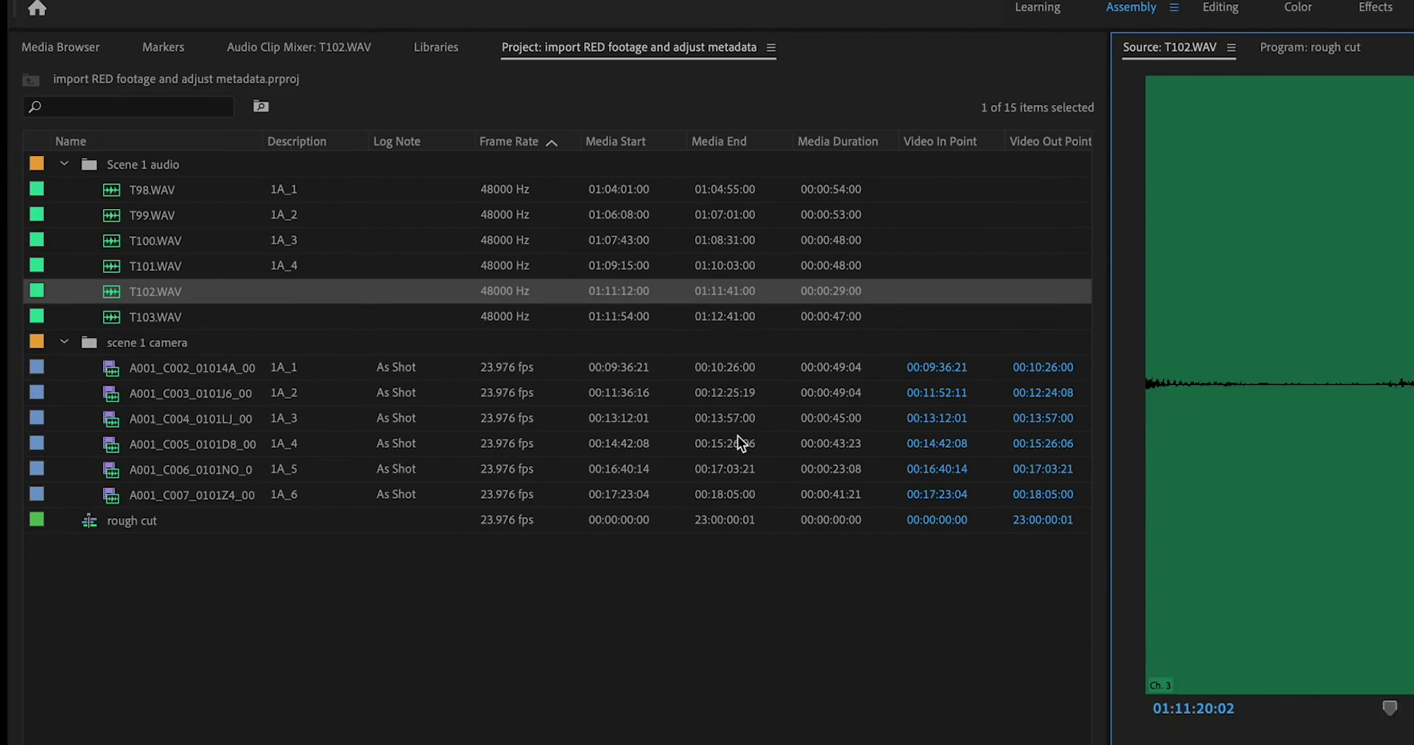
pyautogui.click(289, 289)
pyautogui.write('1')
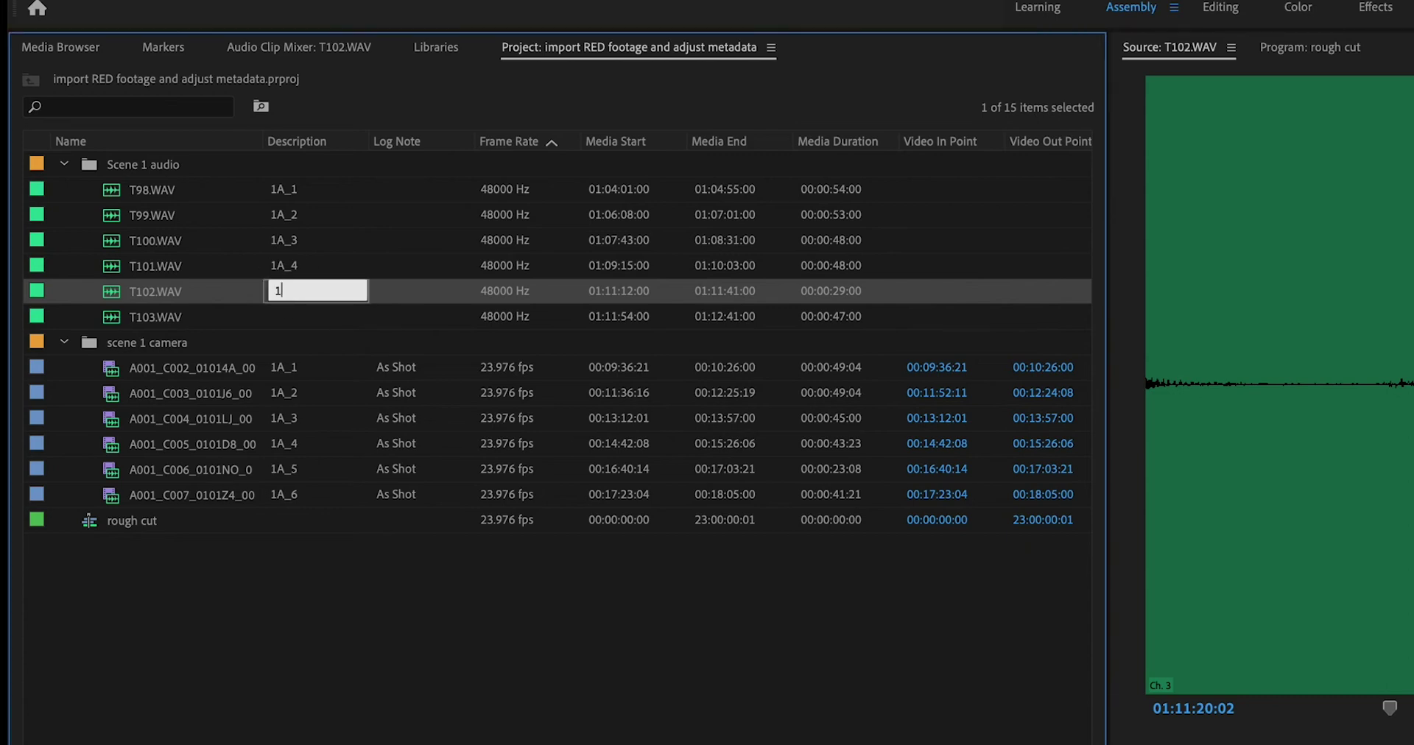
pyautogui.write('A_5')
pyautogui.press('Return')
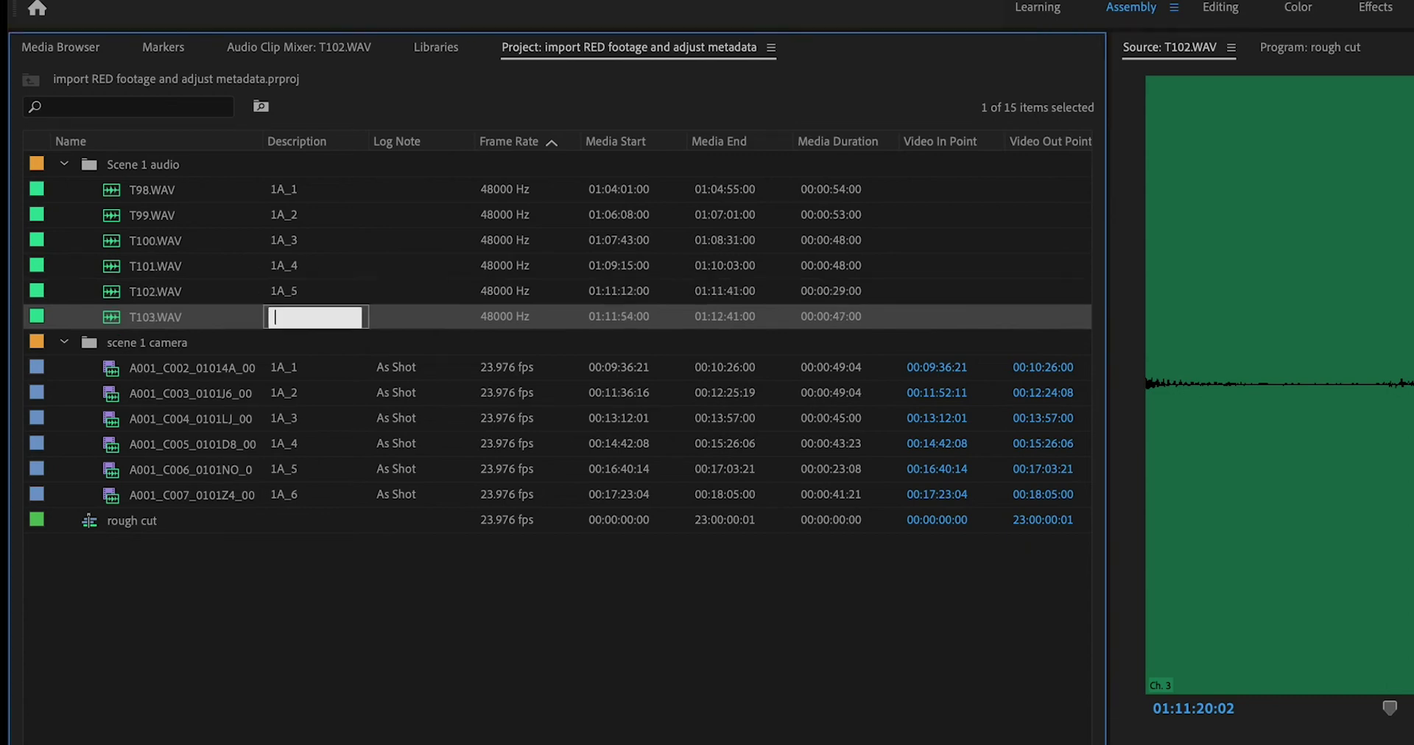
pyautogui.click(107, 311)
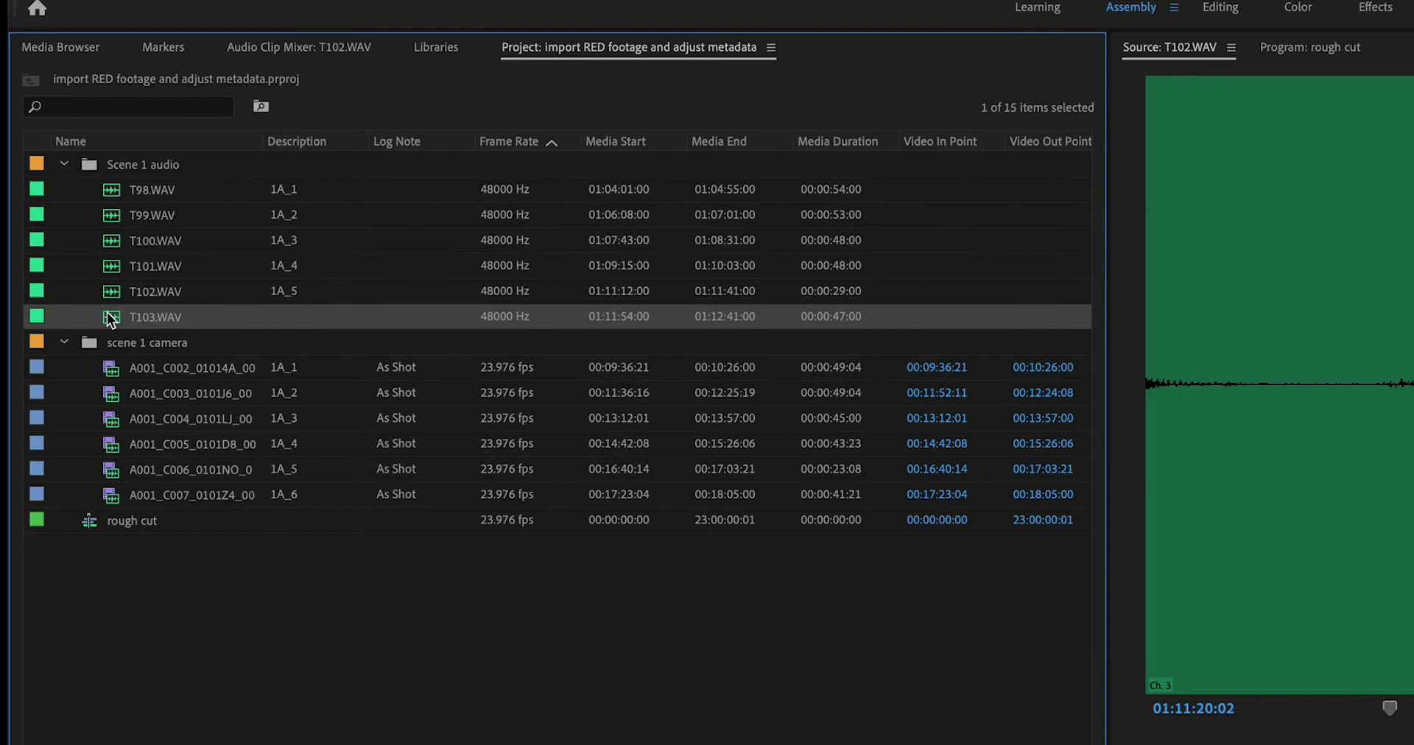
pyautogui.doubleClick(109, 318)
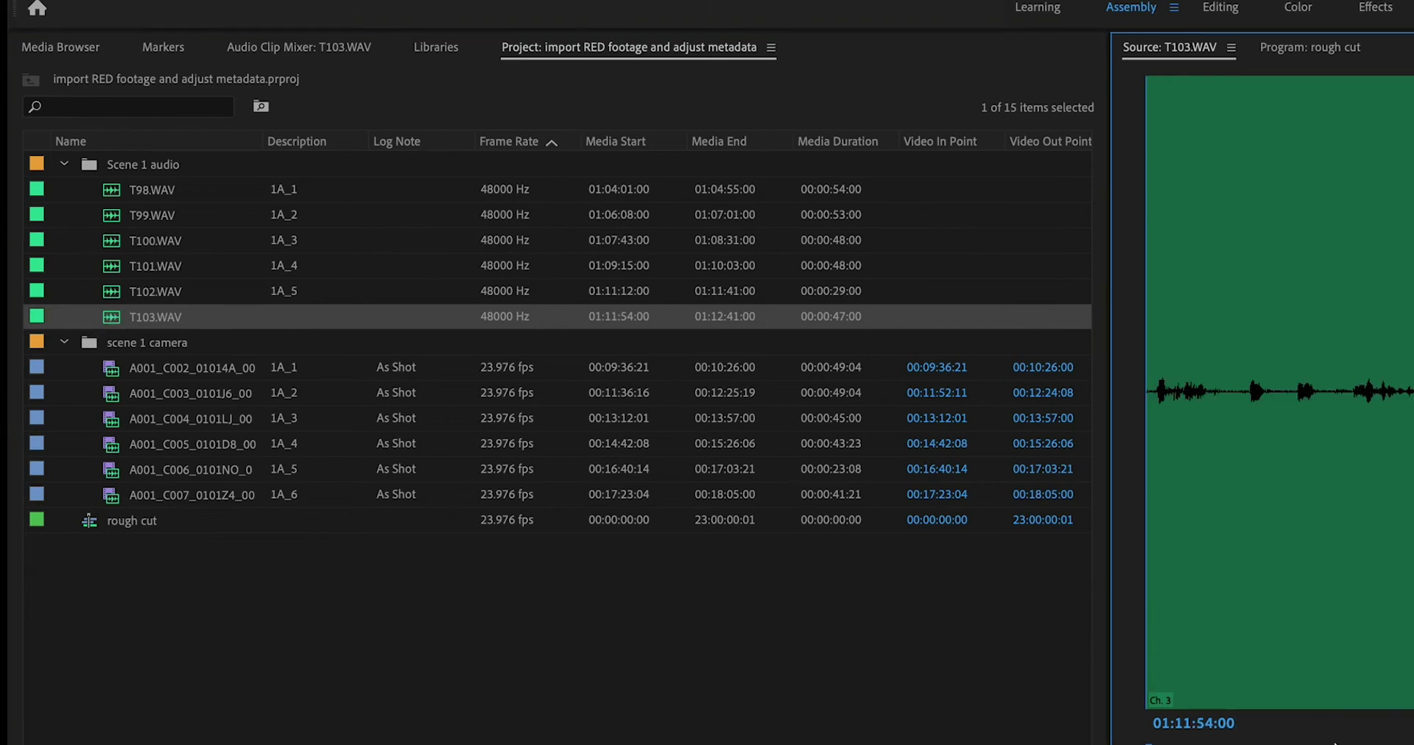
# - Scrub T103.WAV toward its clap and give it the description 1A_6
pyautogui.moveTo(1348, 742); pyautogui.dragTo(1388, 742)
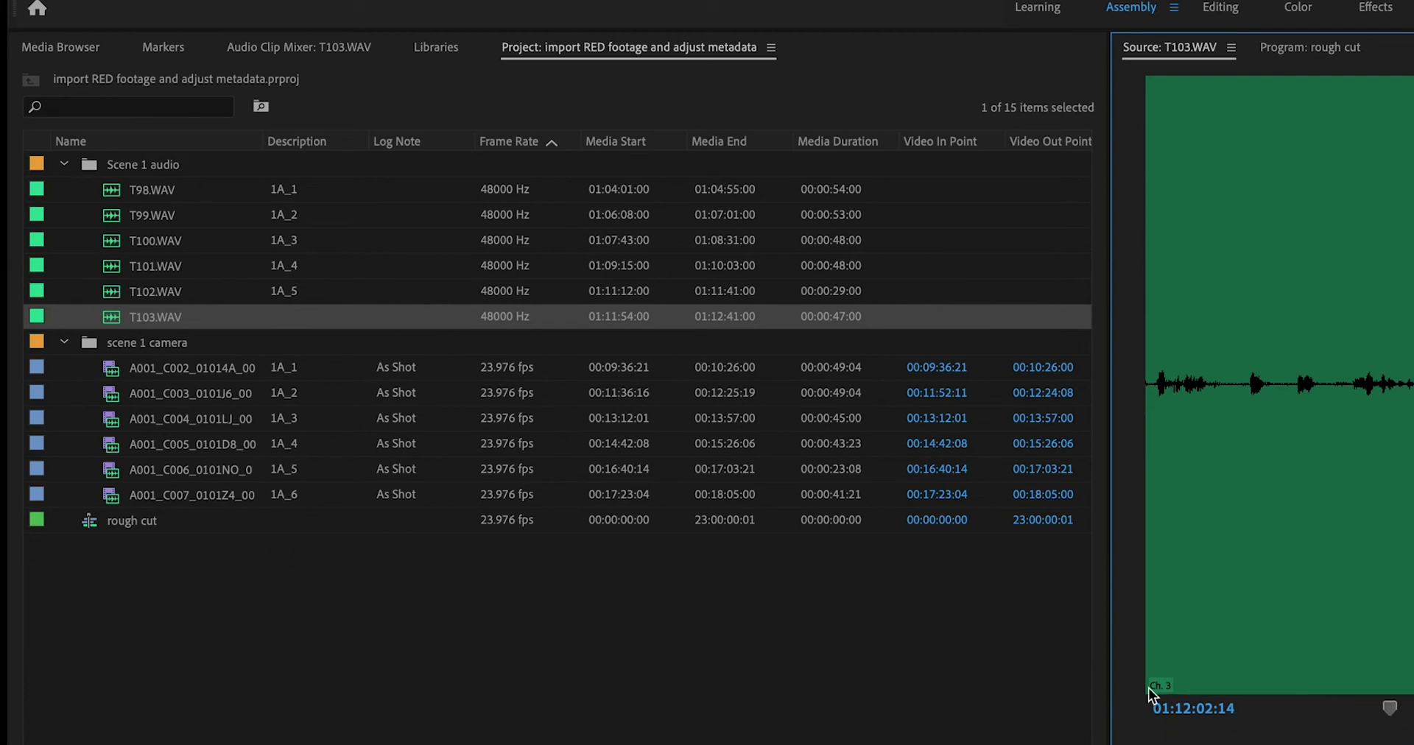
pyautogui.click(297, 315)
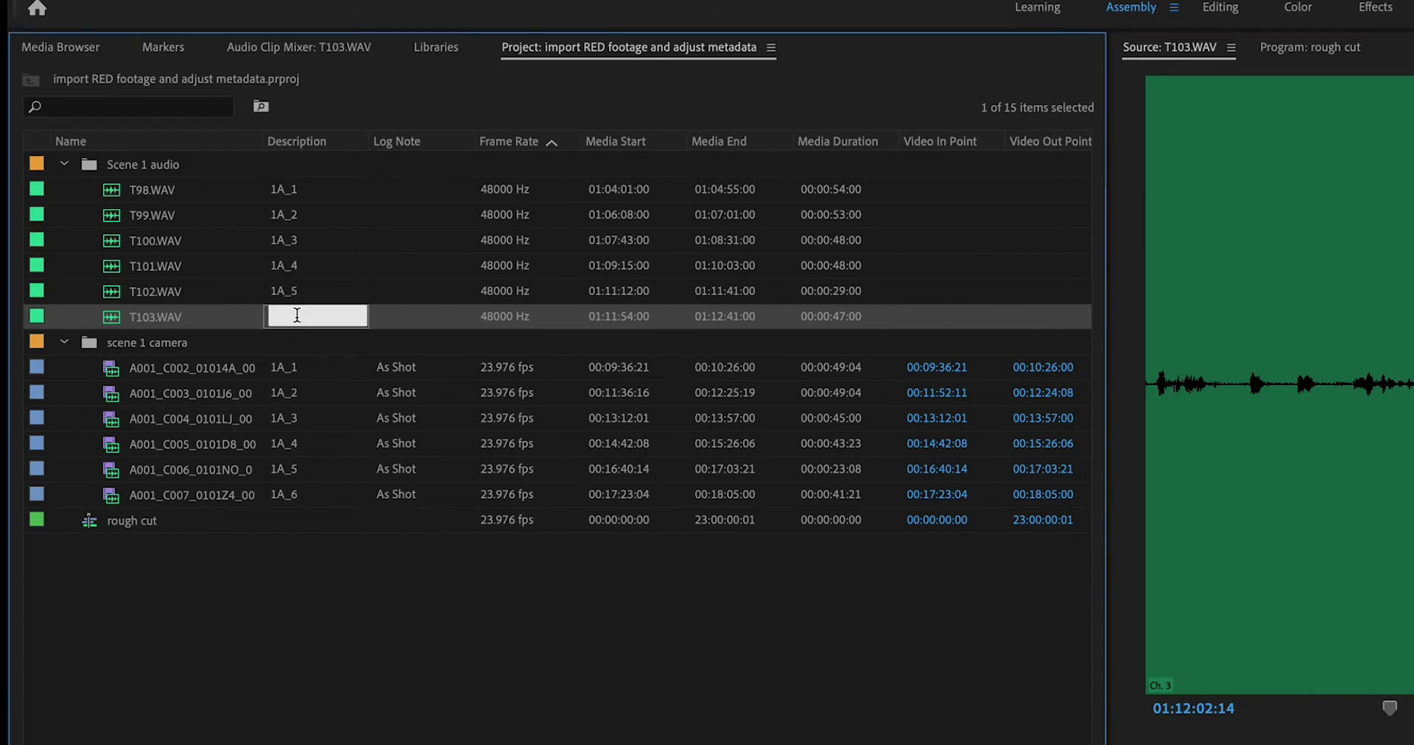
pyautogui.write('1A_6')
pyautogui.press('Return')
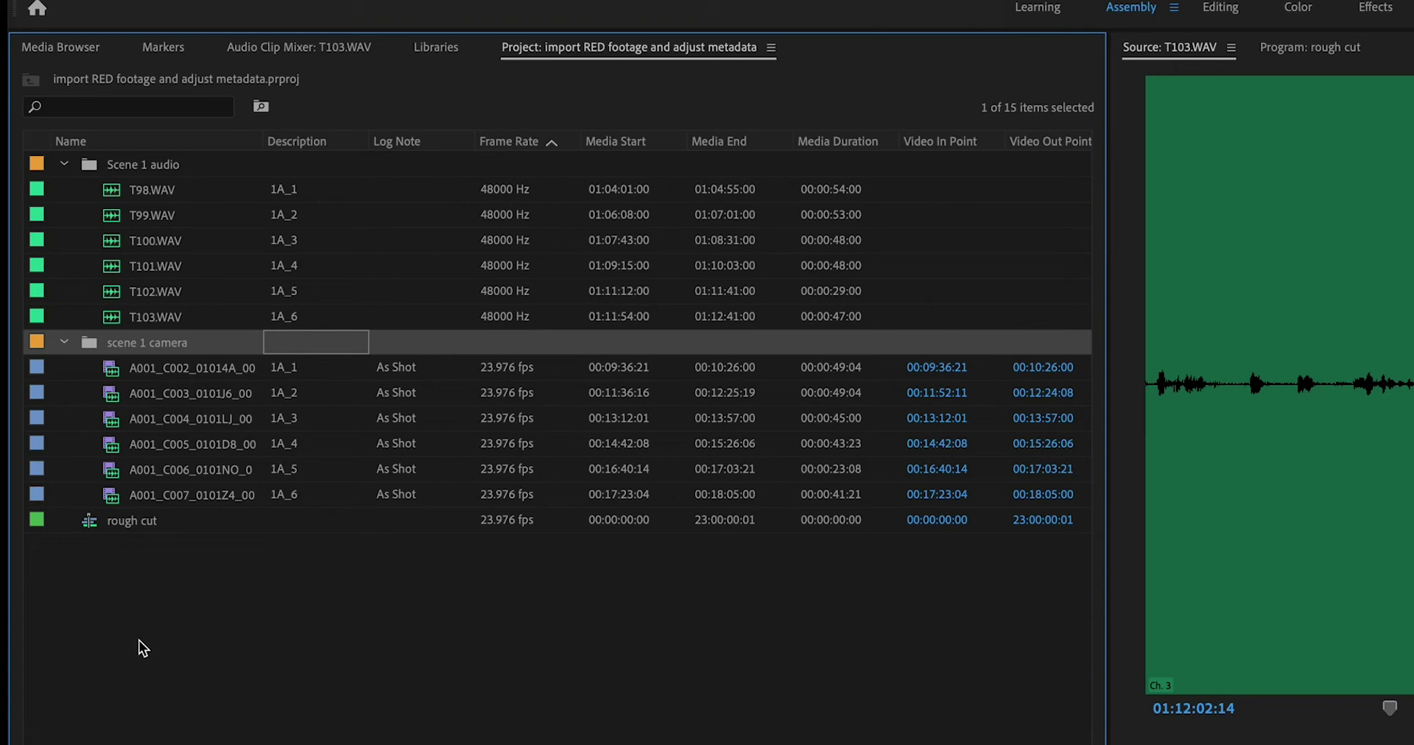
# - Select T98.WAV together with the 1A_1 camera clip and choose Merge Clips
pyautogui.click(147, 648)
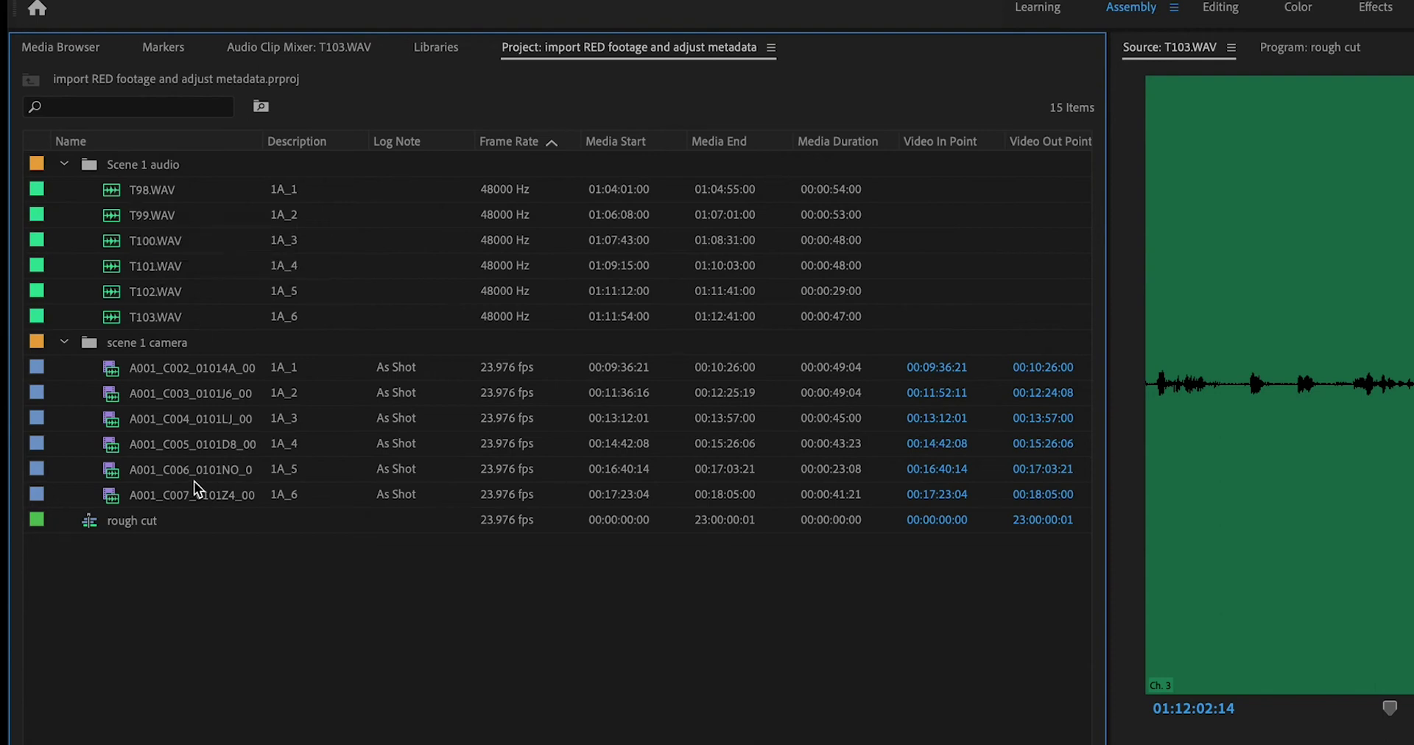
pyautogui.click(120, 193)
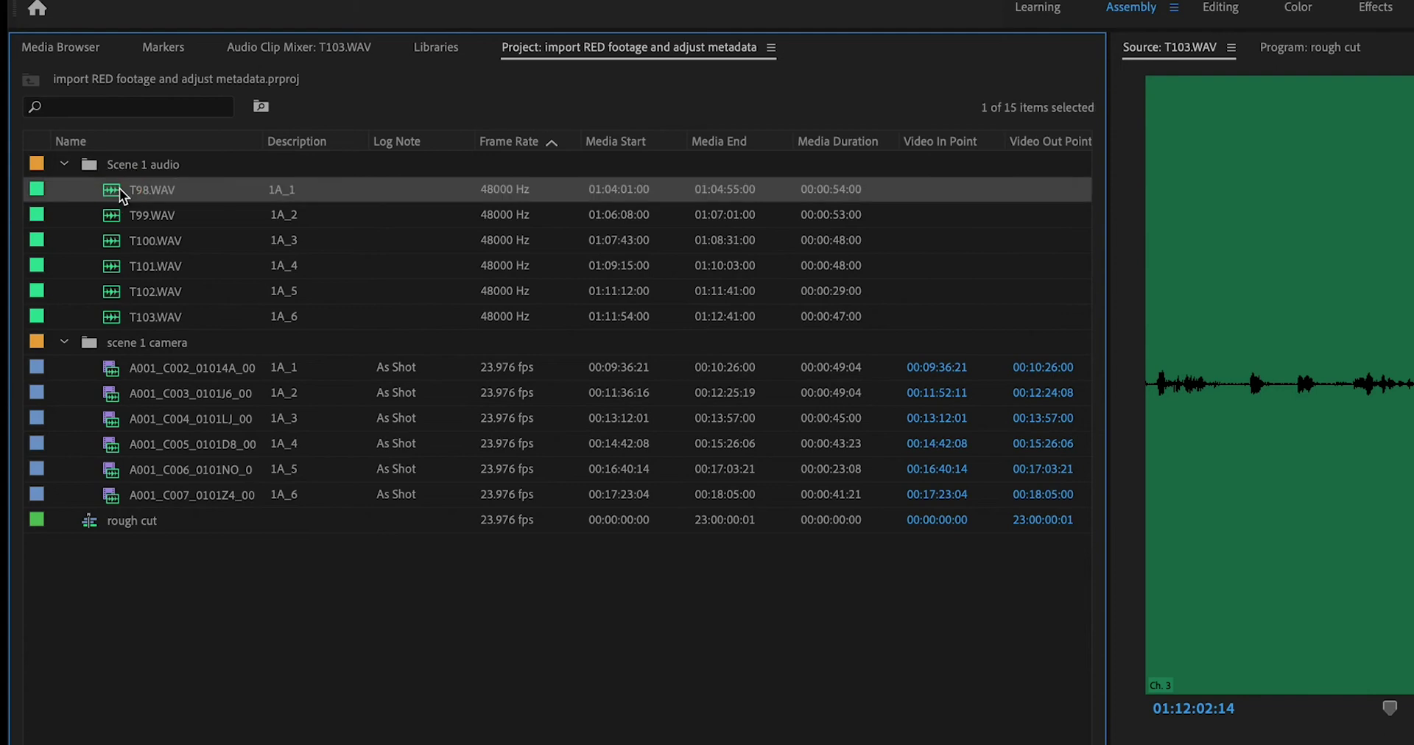
pyautogui.click(111, 370)
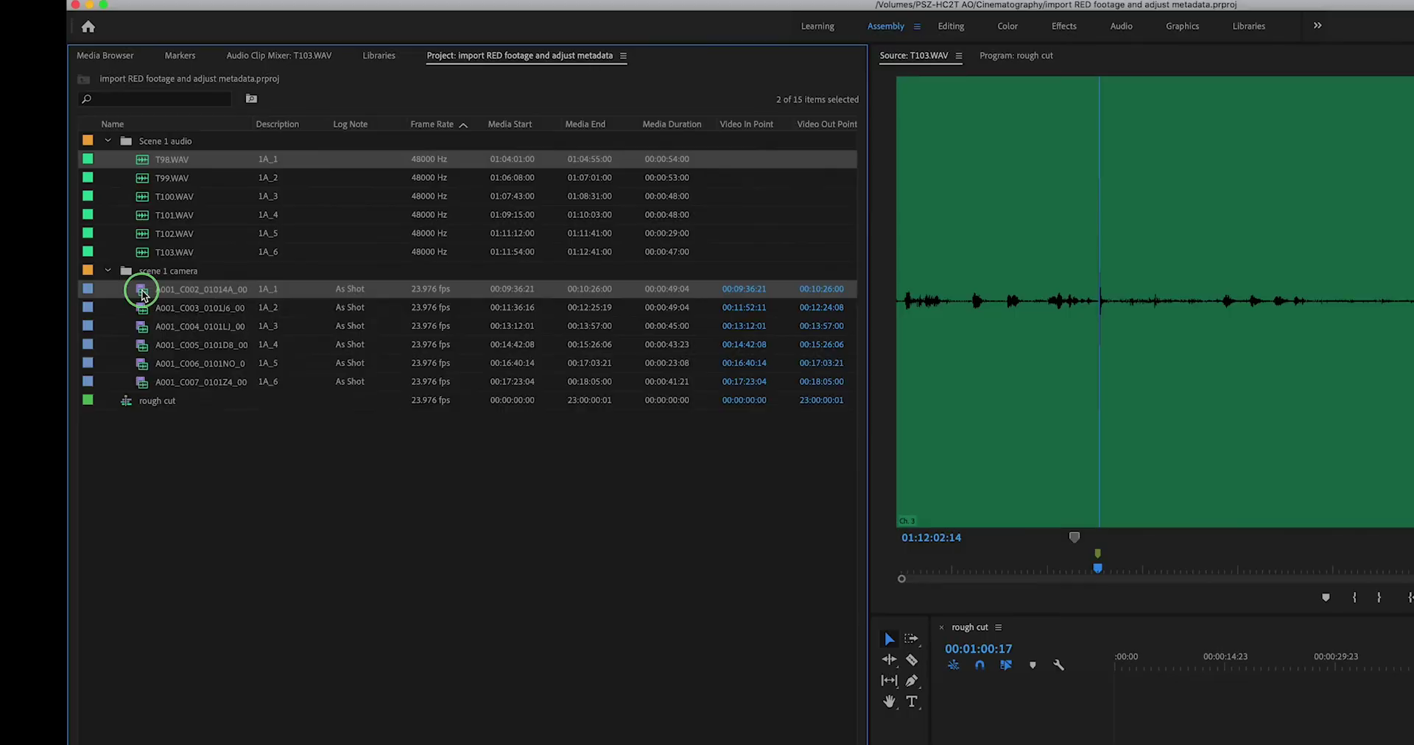
pyautogui.rightClick(112, 373)
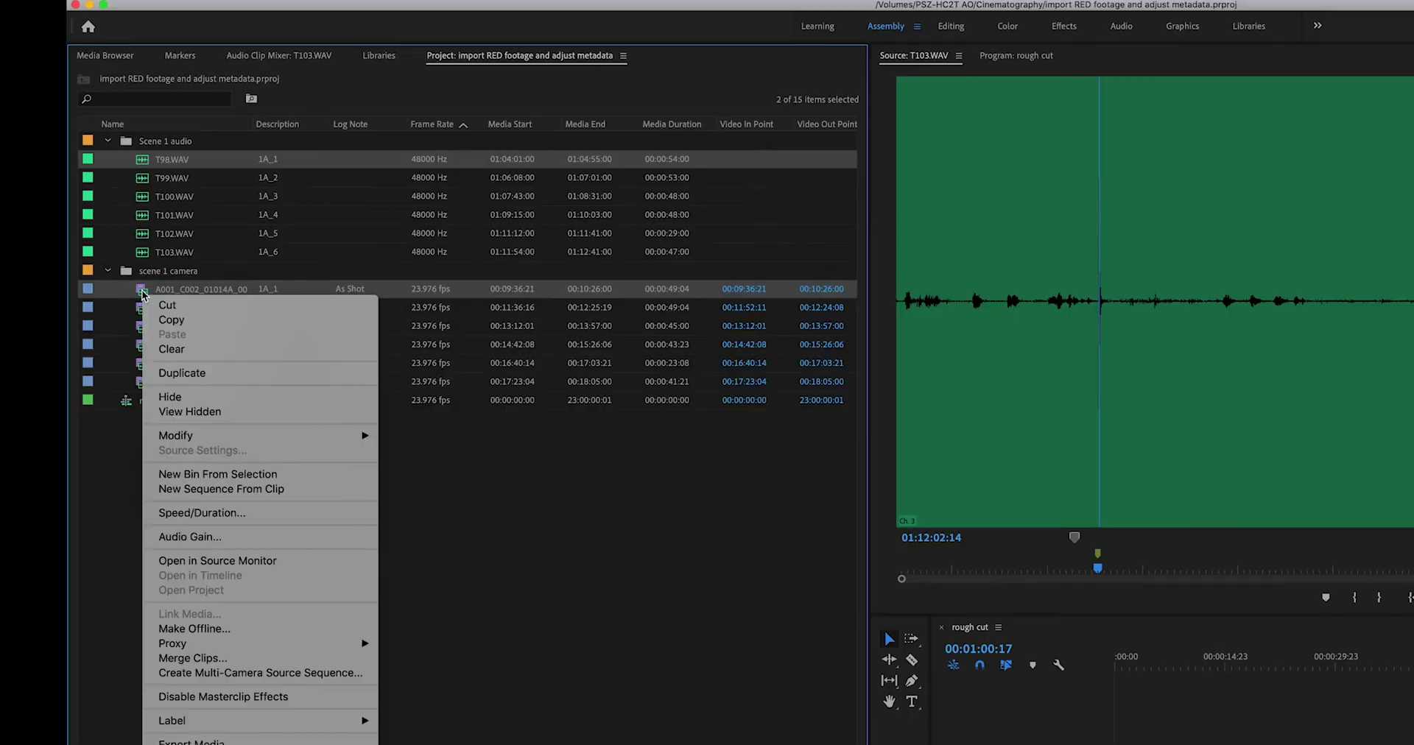
pyautogui.click(240, 660)
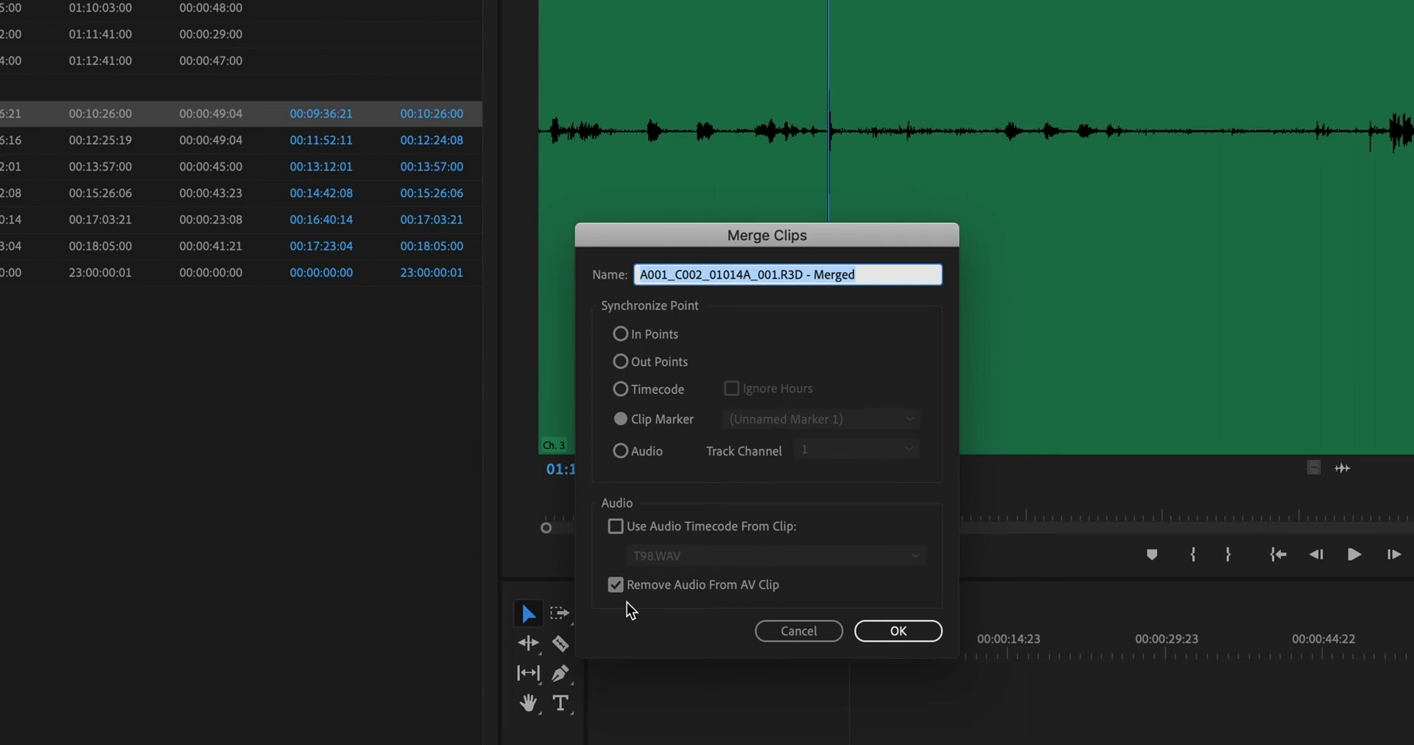
pyautogui.click(682, 594)
pyautogui.click(716, 592)
pyautogui.moveTo(808, 277); pyautogui.dragTo(519, 269)
# - Name the merged clip 1A_1- Merged and confirm creating it
pyautogui.write('1')
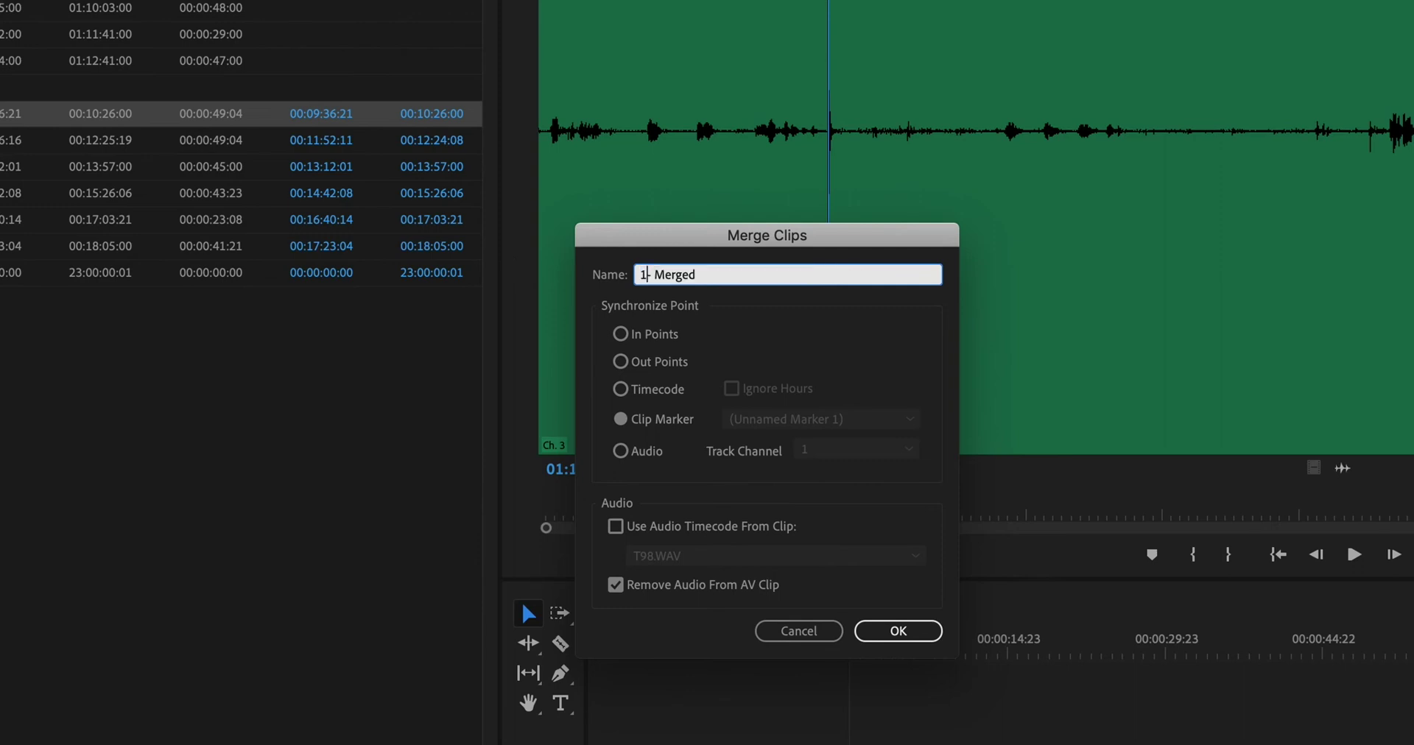
pyautogui.write('A_1')
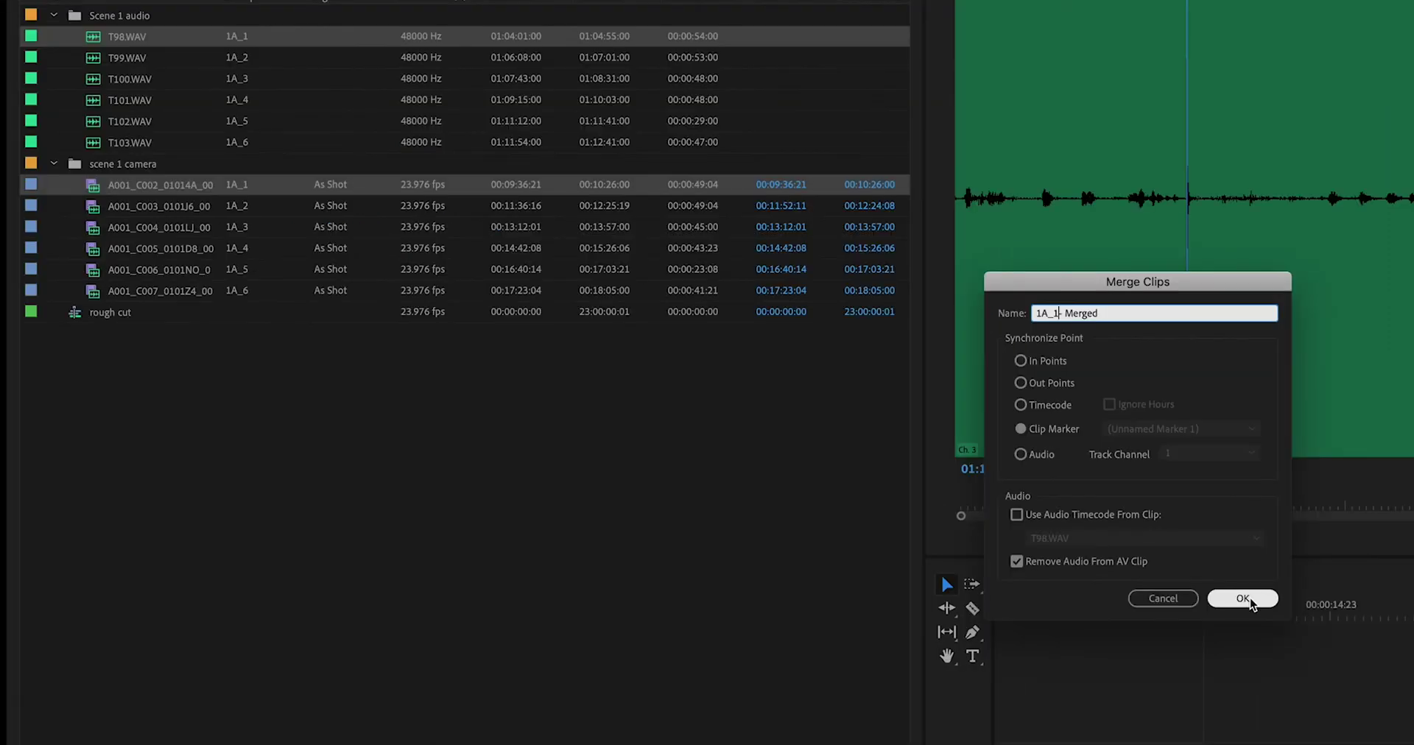
pyautogui.click(1243, 598)
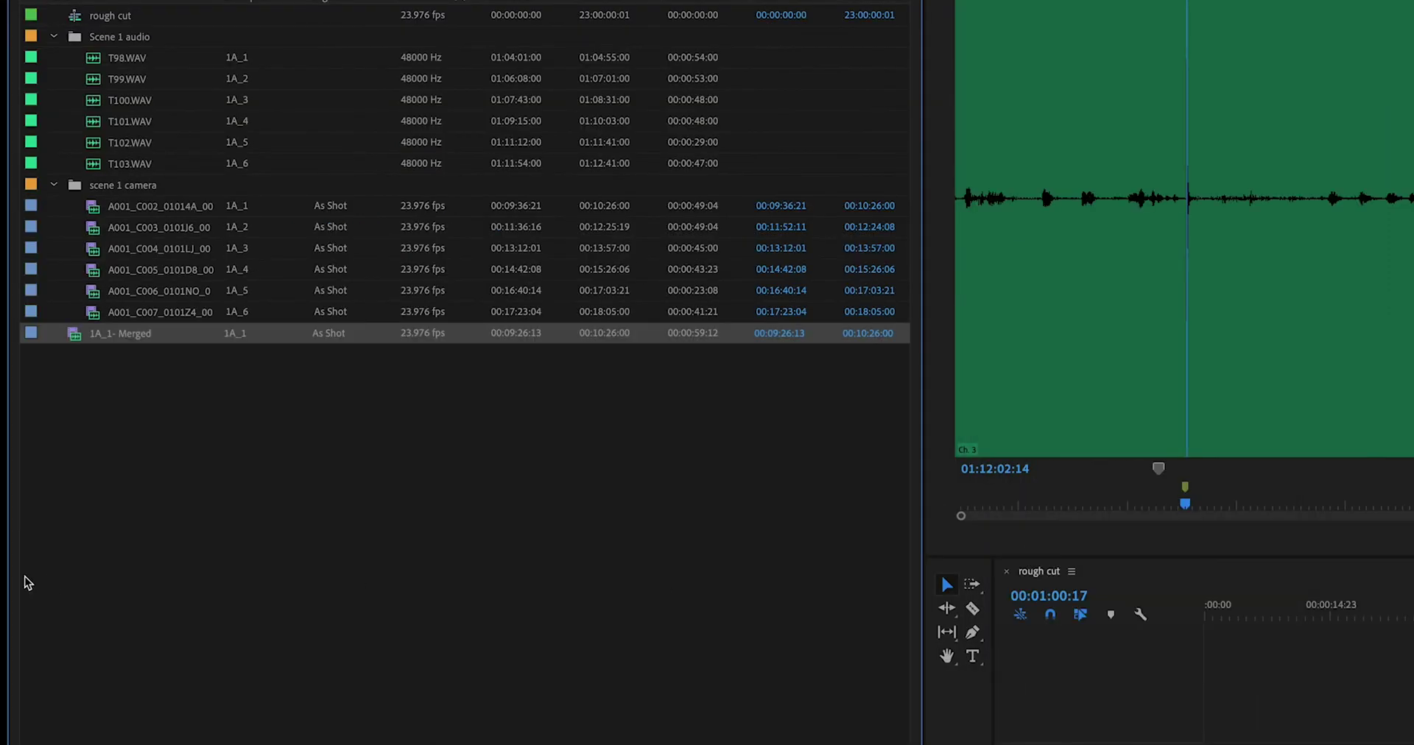
# - Play 1A_1- Merged in the Source Monitor to check sync, then collapse the scene 1 camera bin
pyautogui.click(76, 338)
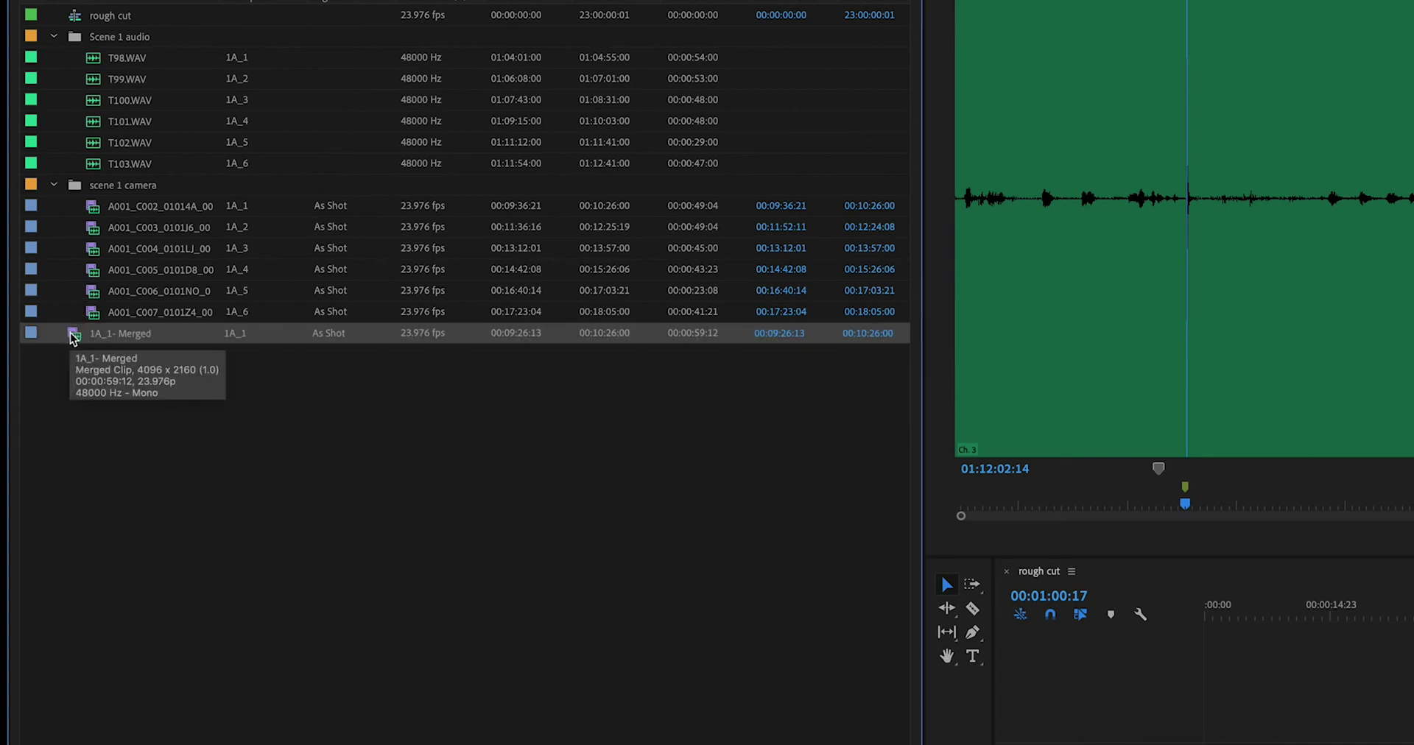
pyautogui.doubleClick(74, 336)
pyautogui.press('space')
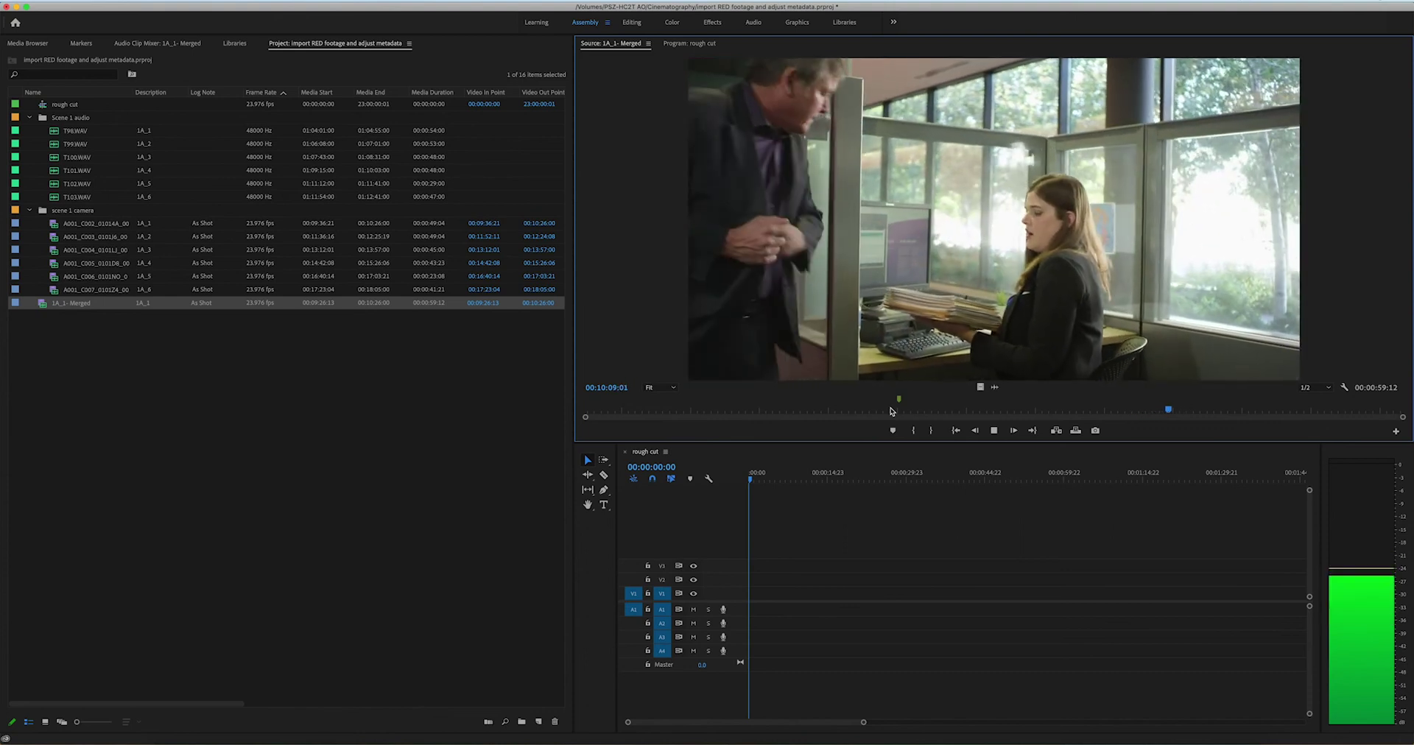
pyautogui.press('space')
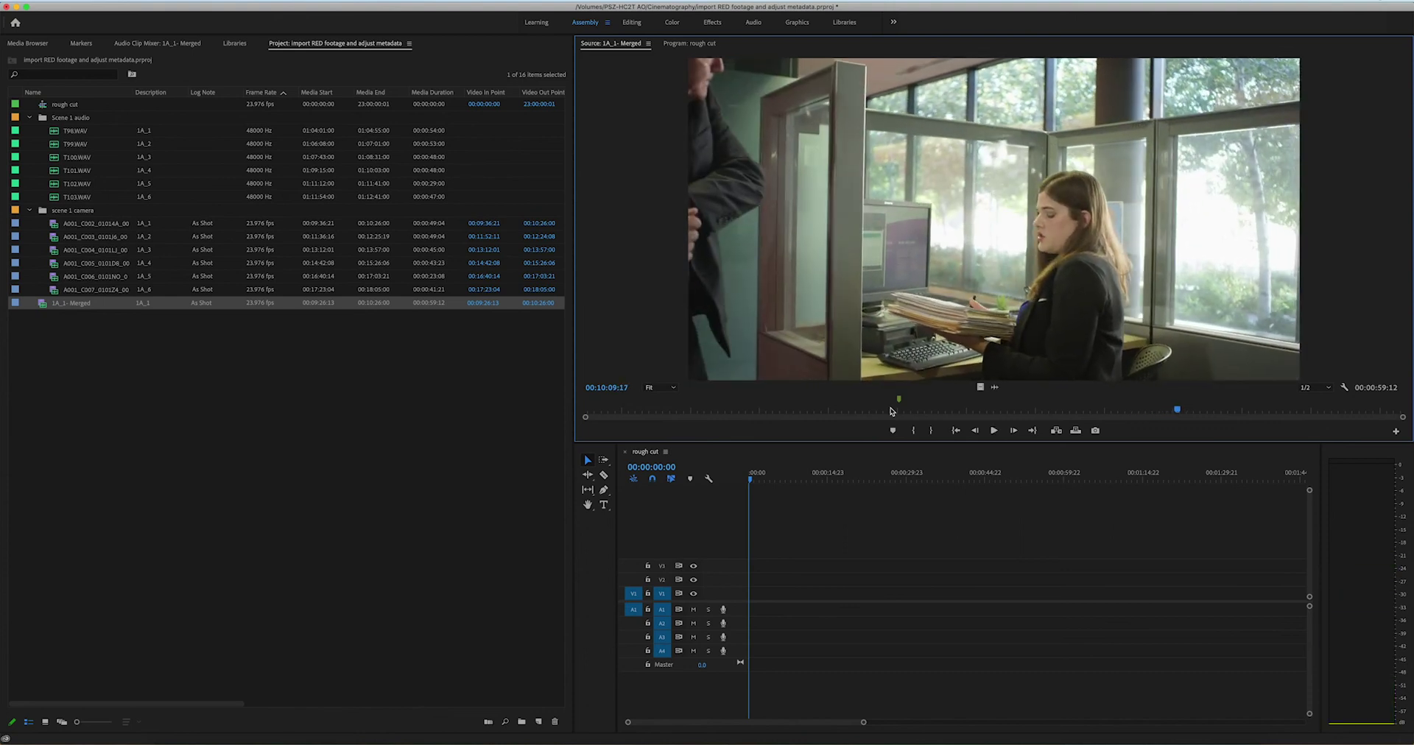
pyautogui.press('space')
pyautogui.press('space')
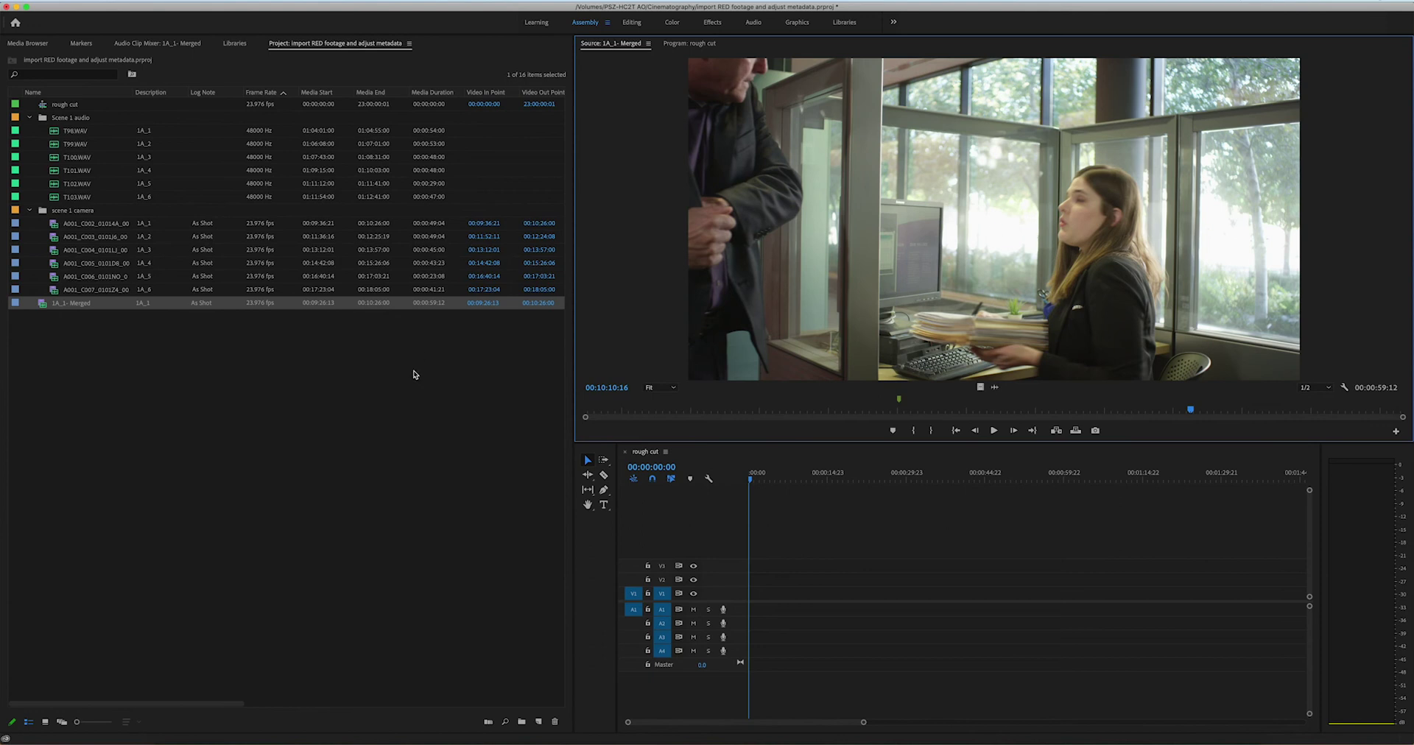
pyautogui.press('space')
pyautogui.press('space')
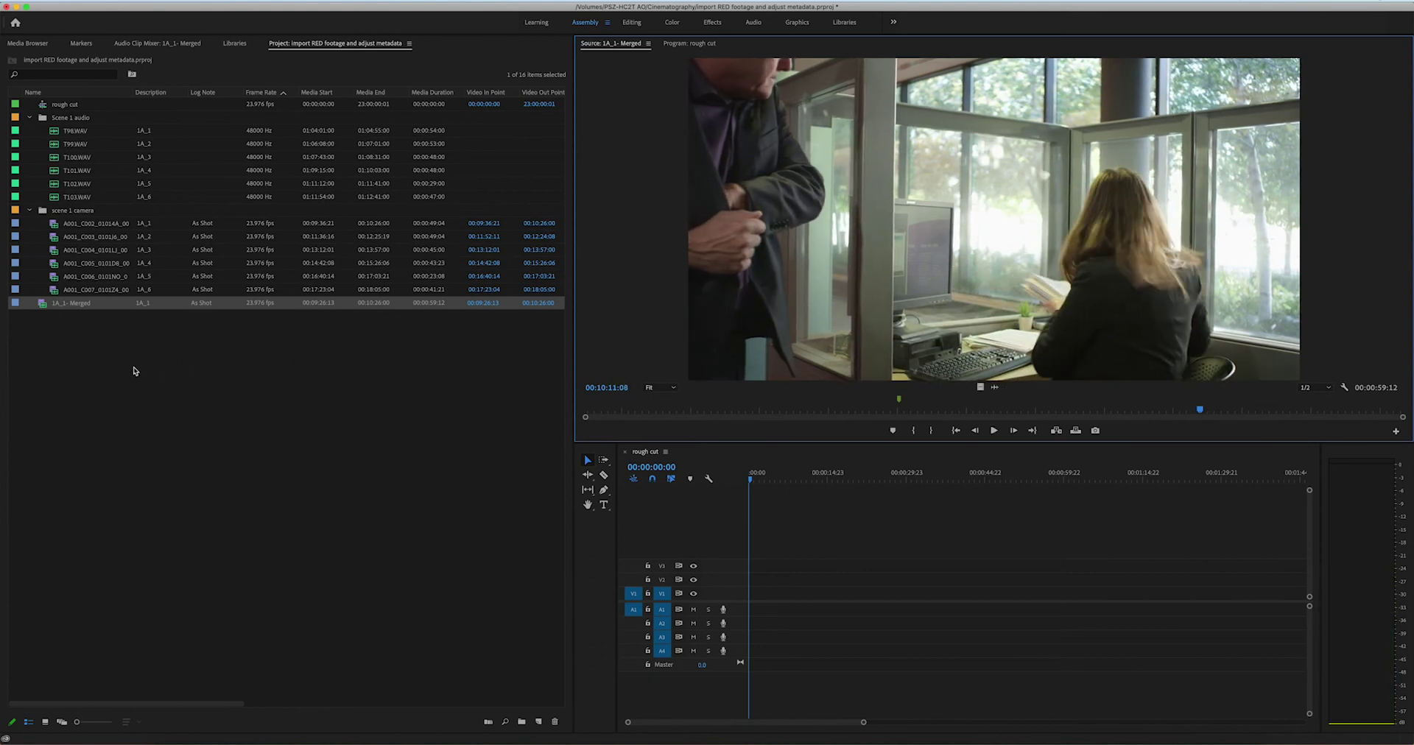
pyautogui.click(120, 366)
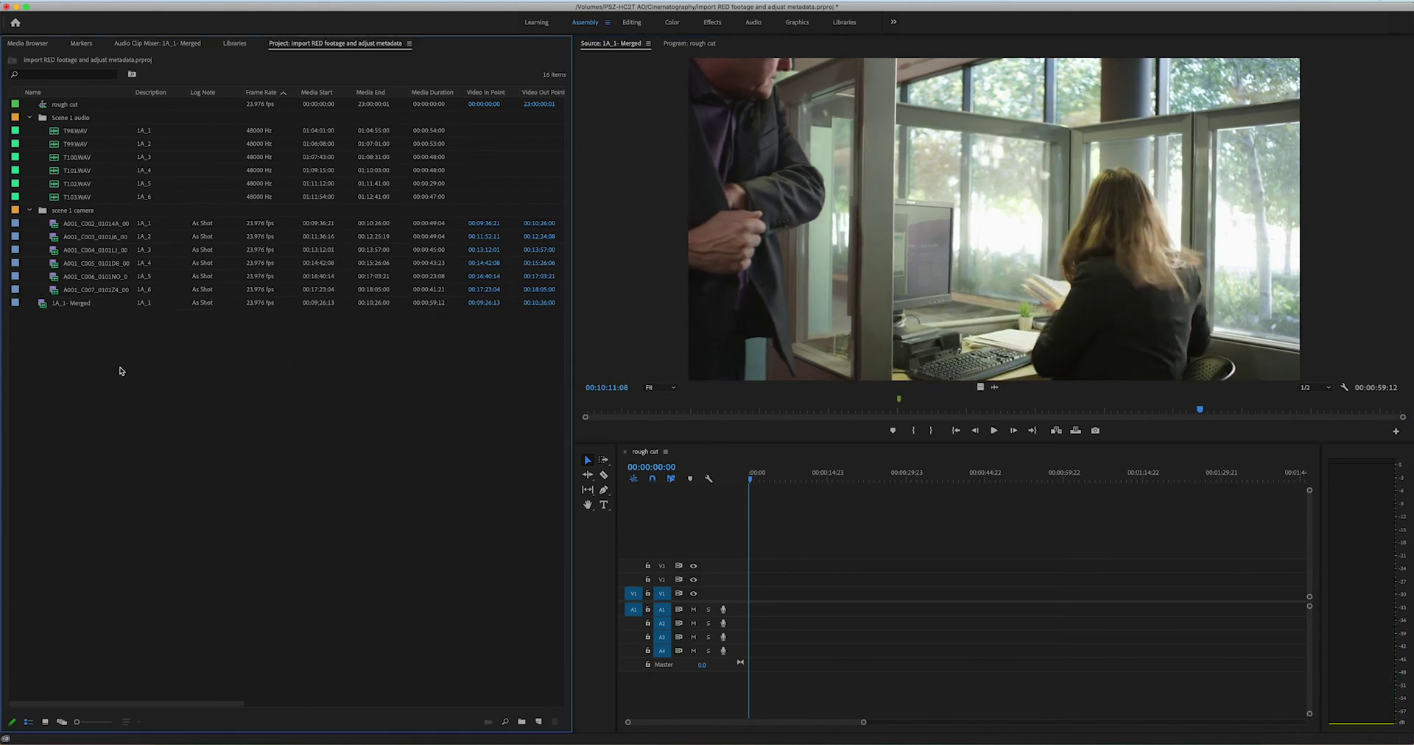
pyautogui.click(30, 212)
# - Create a Scene 1 Merged bin, move 1A_1- Merged into it, and reopen Scene 1 audio
pyautogui.click(29, 118)
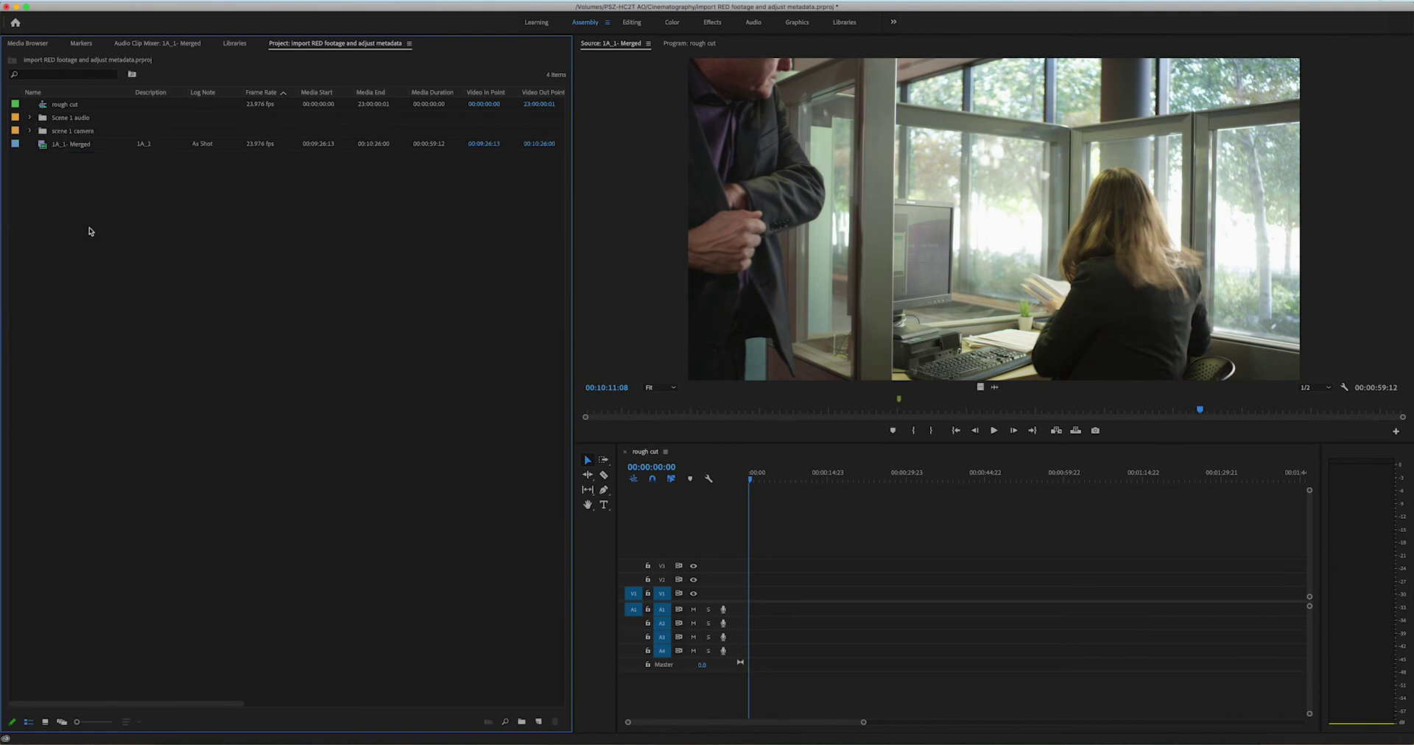
pyautogui.click(96, 150)
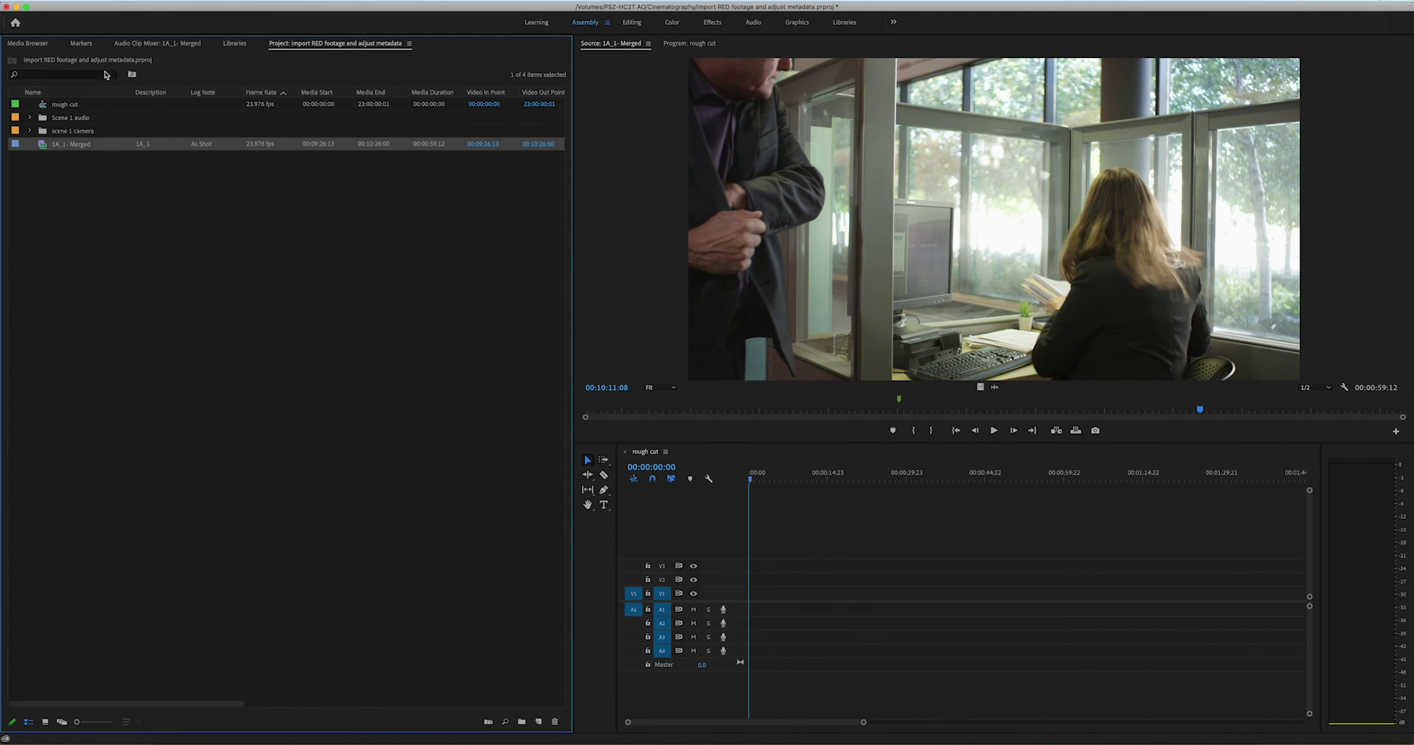
pyautogui.press('super+slash')
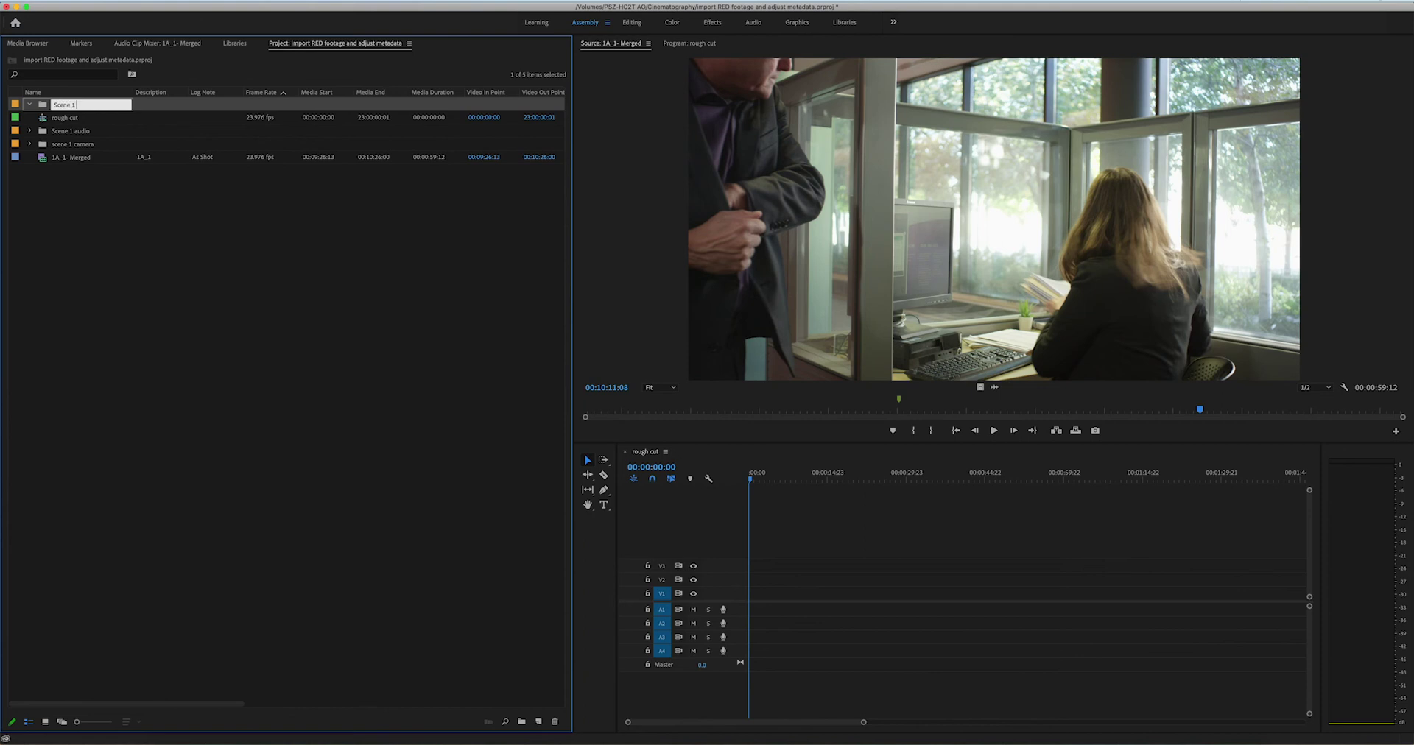
pyautogui.press('Tab')
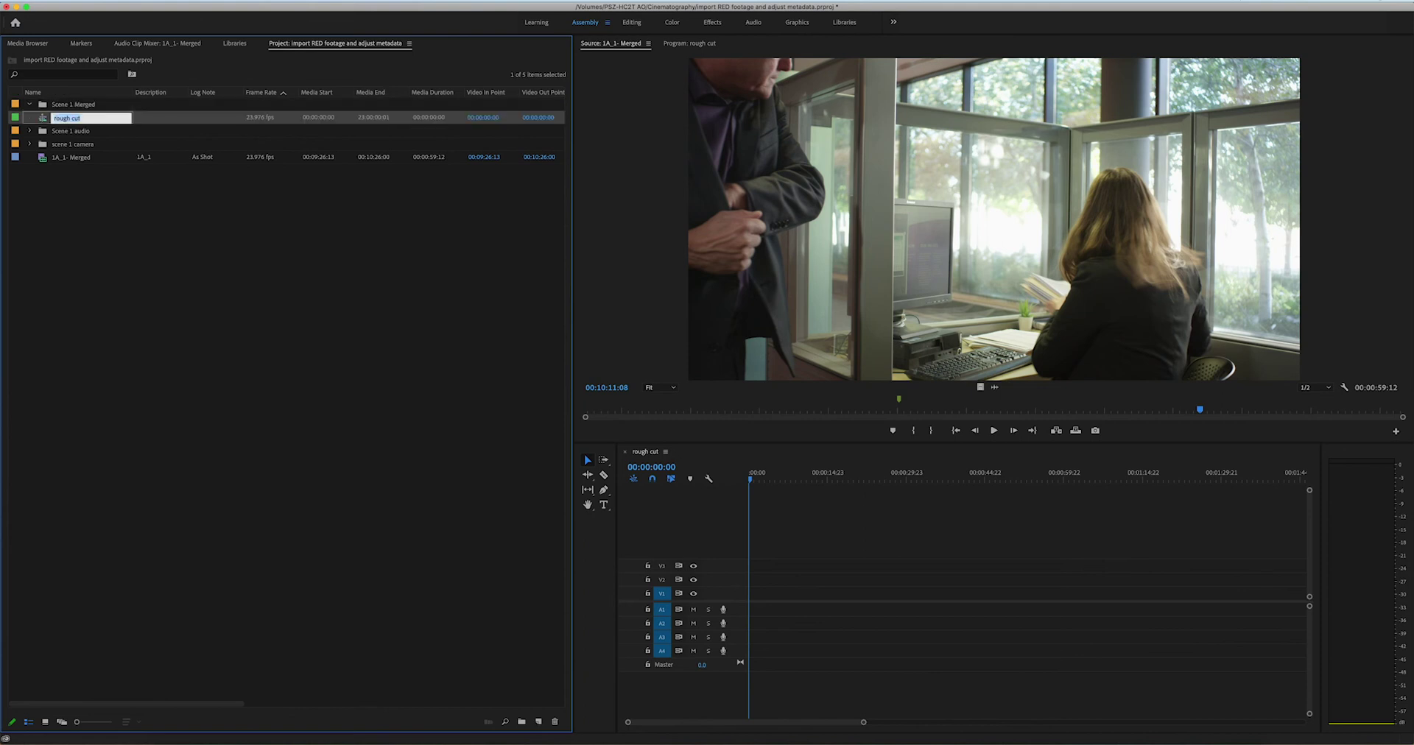
pyautogui.click(52, 178)
pyautogui.moveTo(46, 157); pyautogui.dragTo(46, 106)
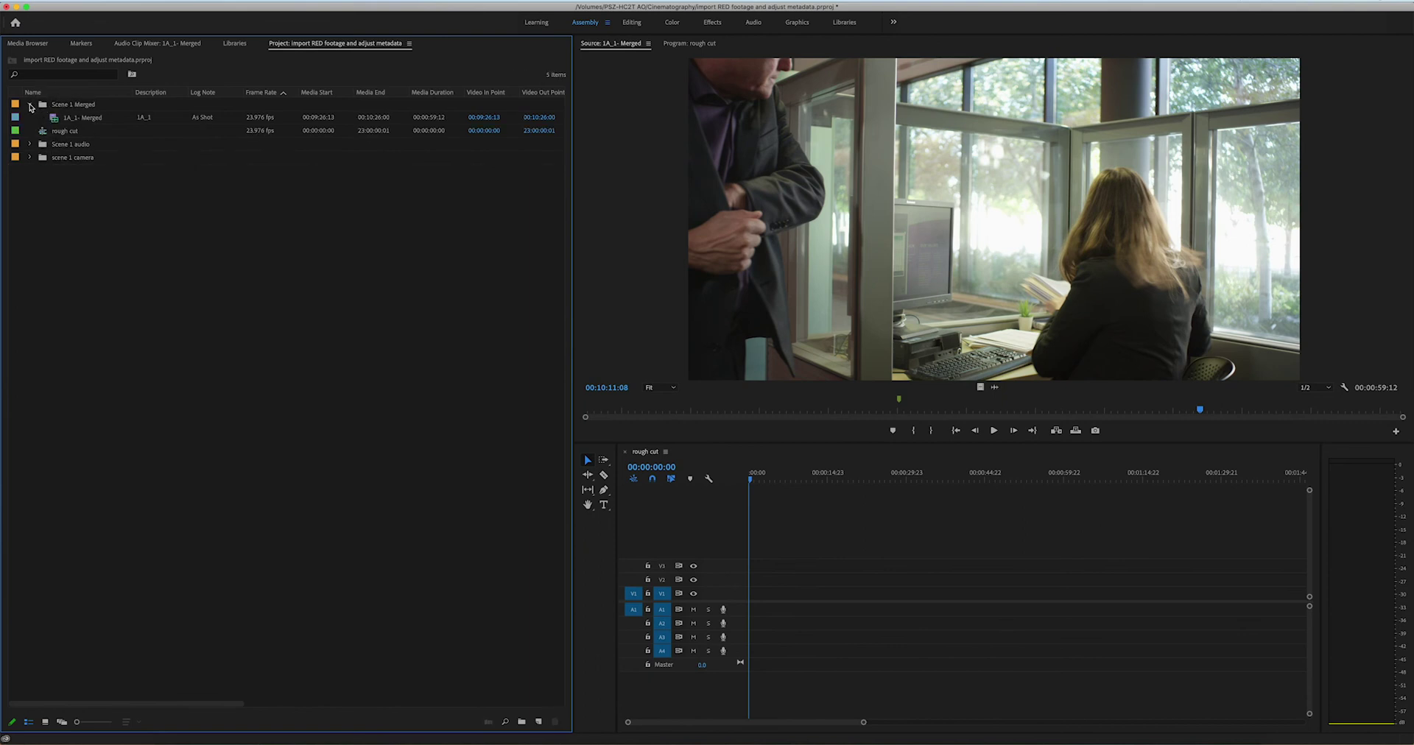
pyautogui.click(28, 144)
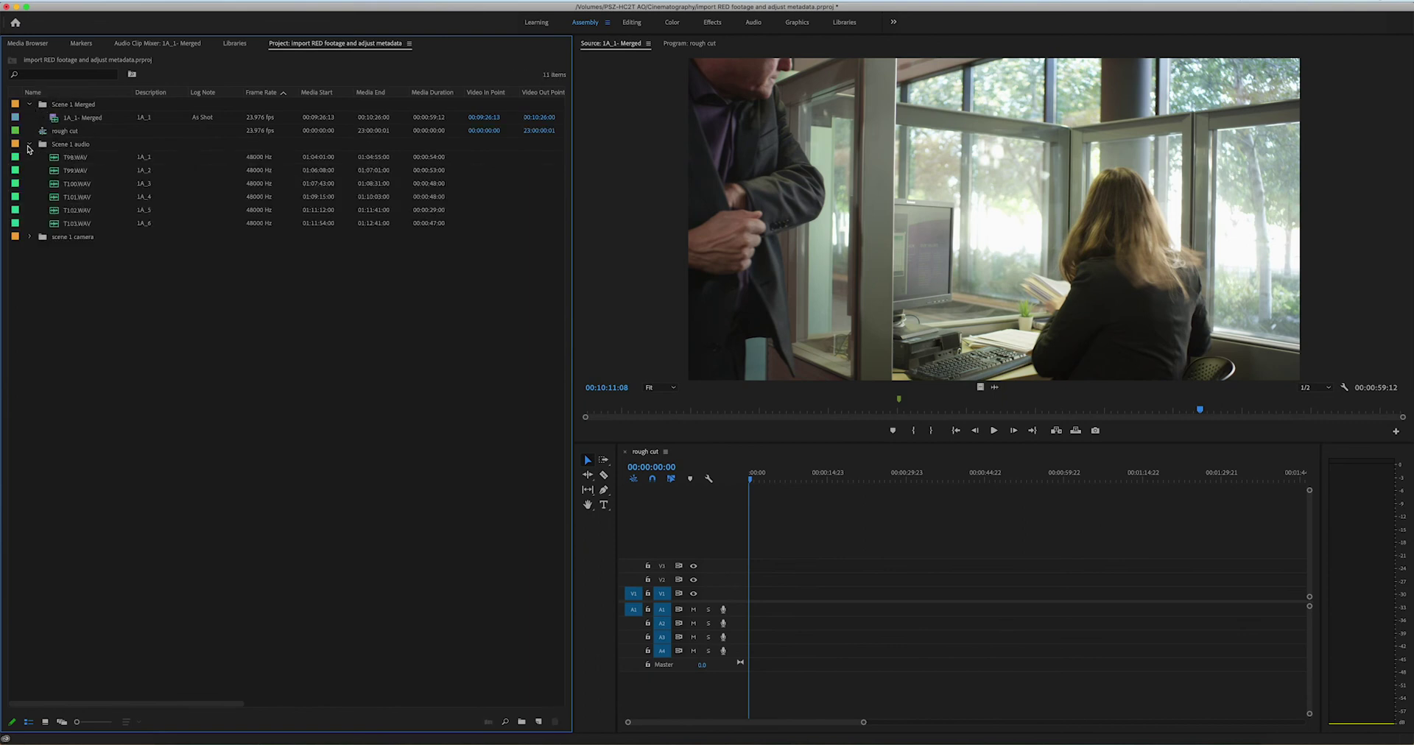
# - Select T99.WAV with the second camera take and start Merge Clips
pyautogui.click(29, 237)
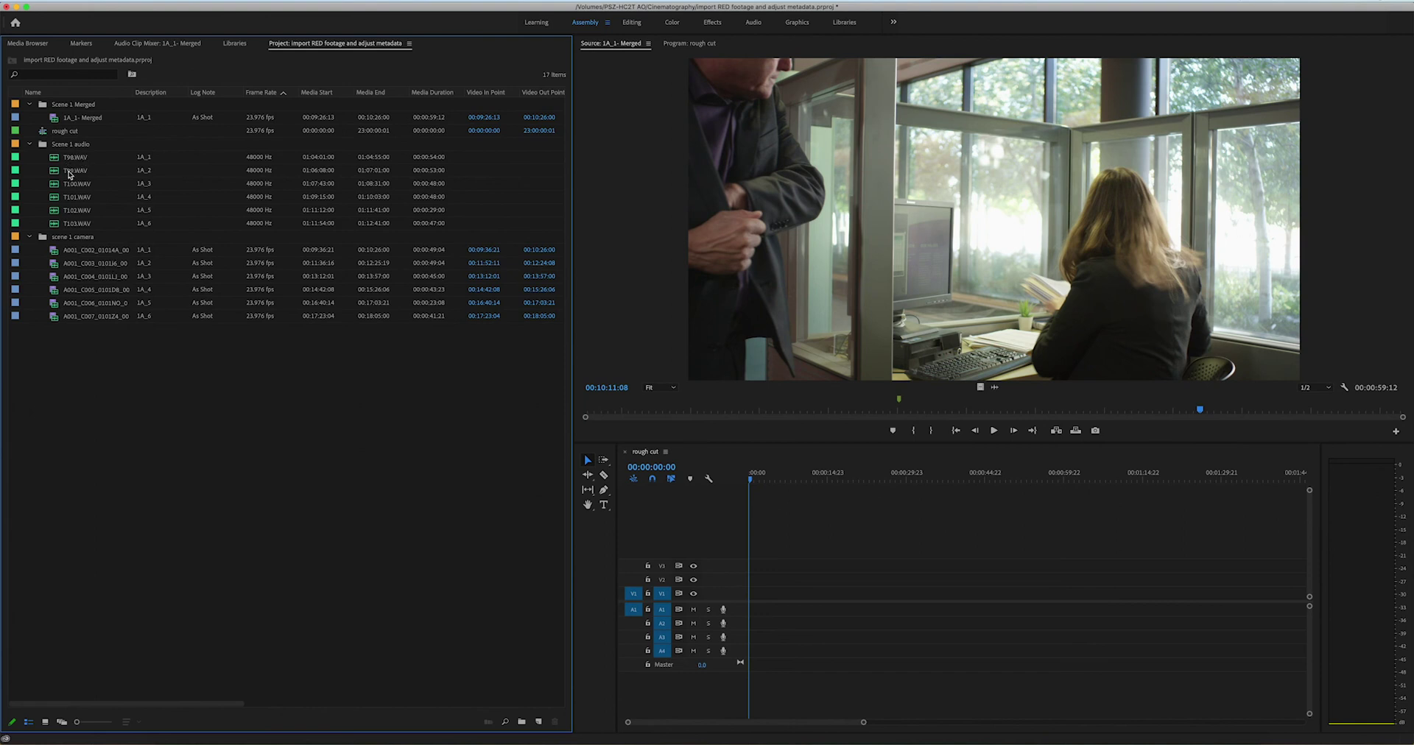
pyautogui.click(69, 171)
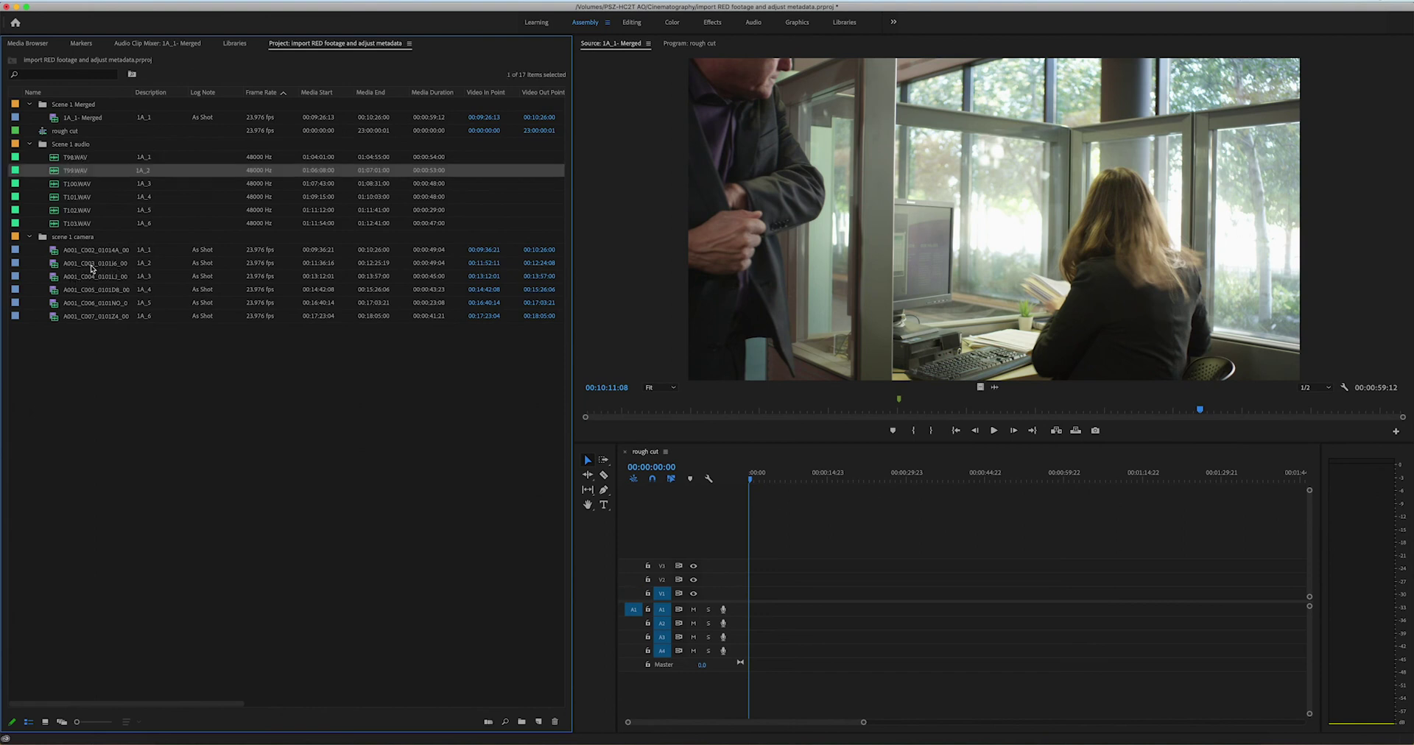
pyautogui.keyDown('super'); pyautogui.click(73, 265); pyautogui.keyUp('super')
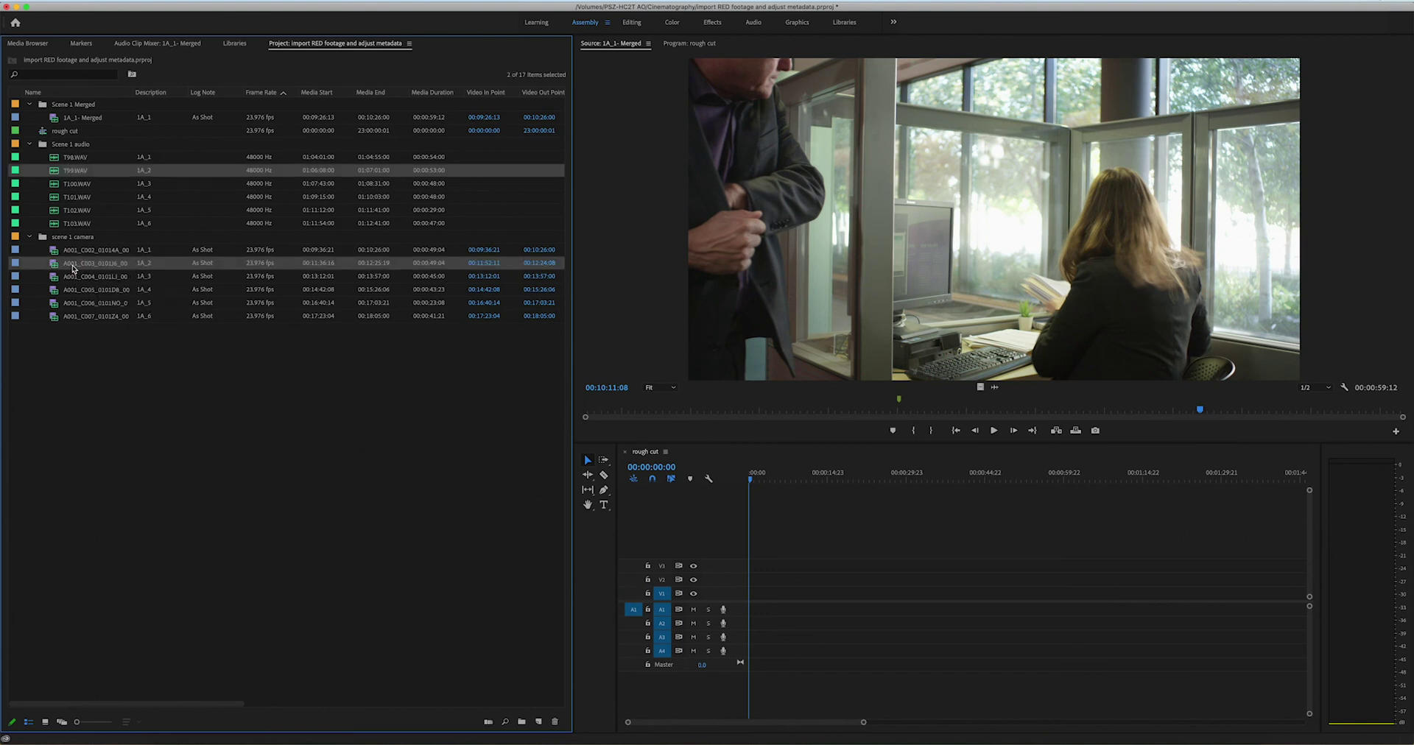
pyautogui.rightClick(55, 265)
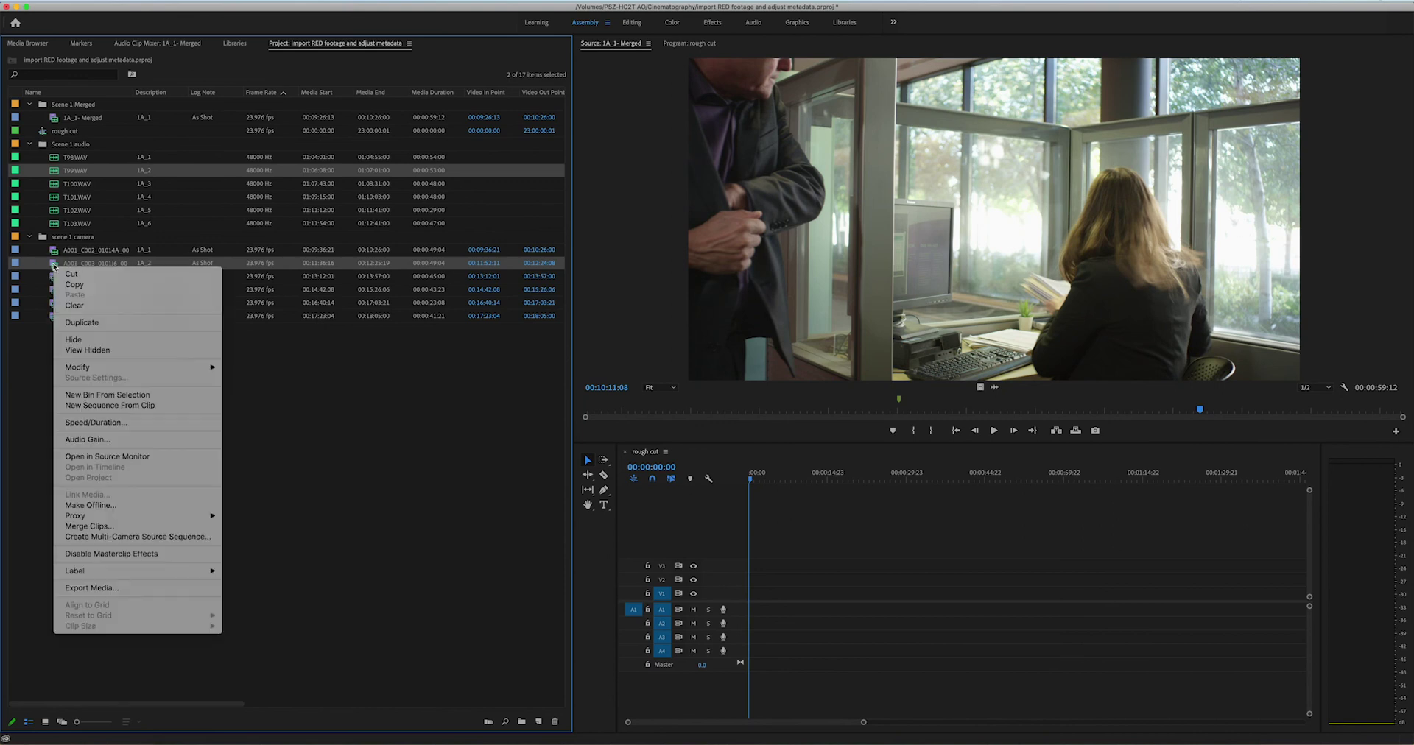
pyautogui.click(119, 527)
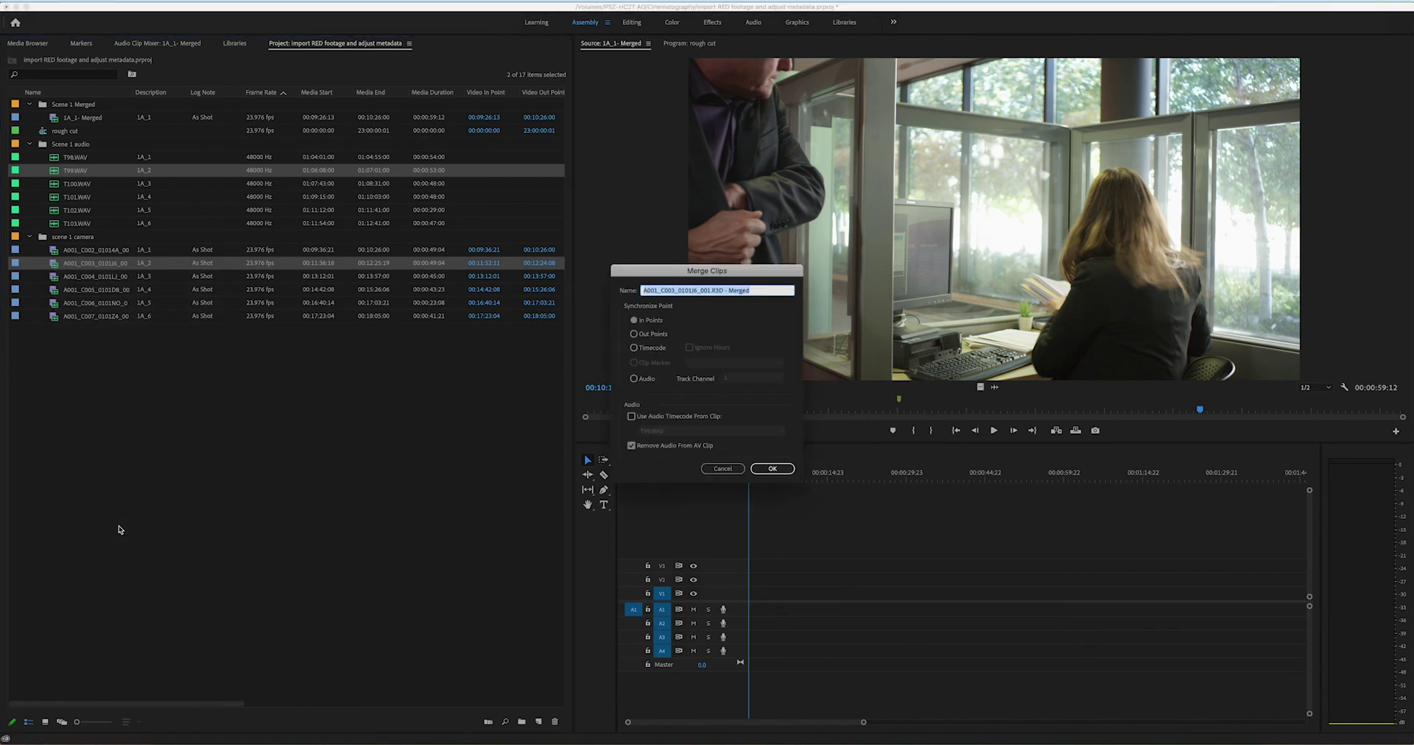
# - Rename the merged clip to 1A_2 - Merged and try syncing on clip markers
pyautogui.click(728, 290)
pyautogui.moveTo(728, 290); pyautogui.dragTo(594, 279)
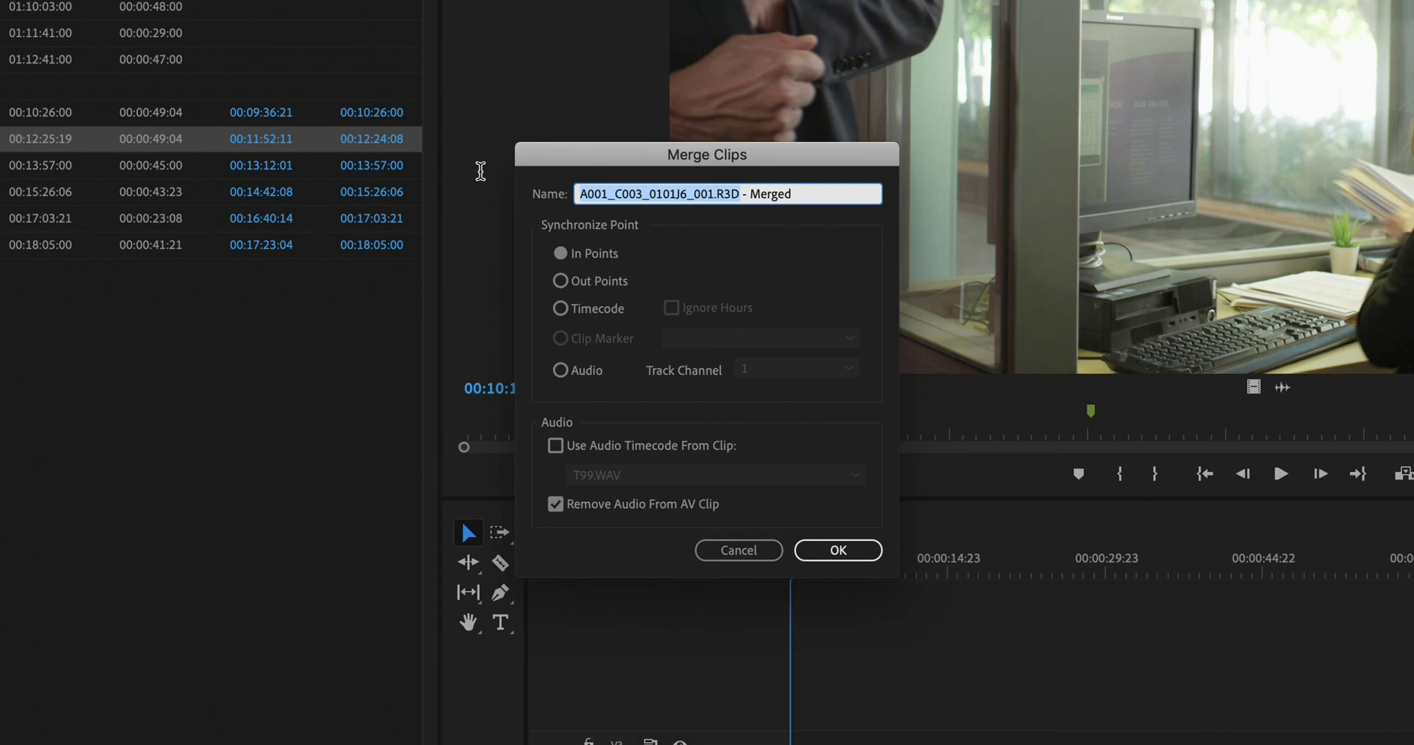
pyautogui.press('BackSpace')
pyautogui.write('1A_')
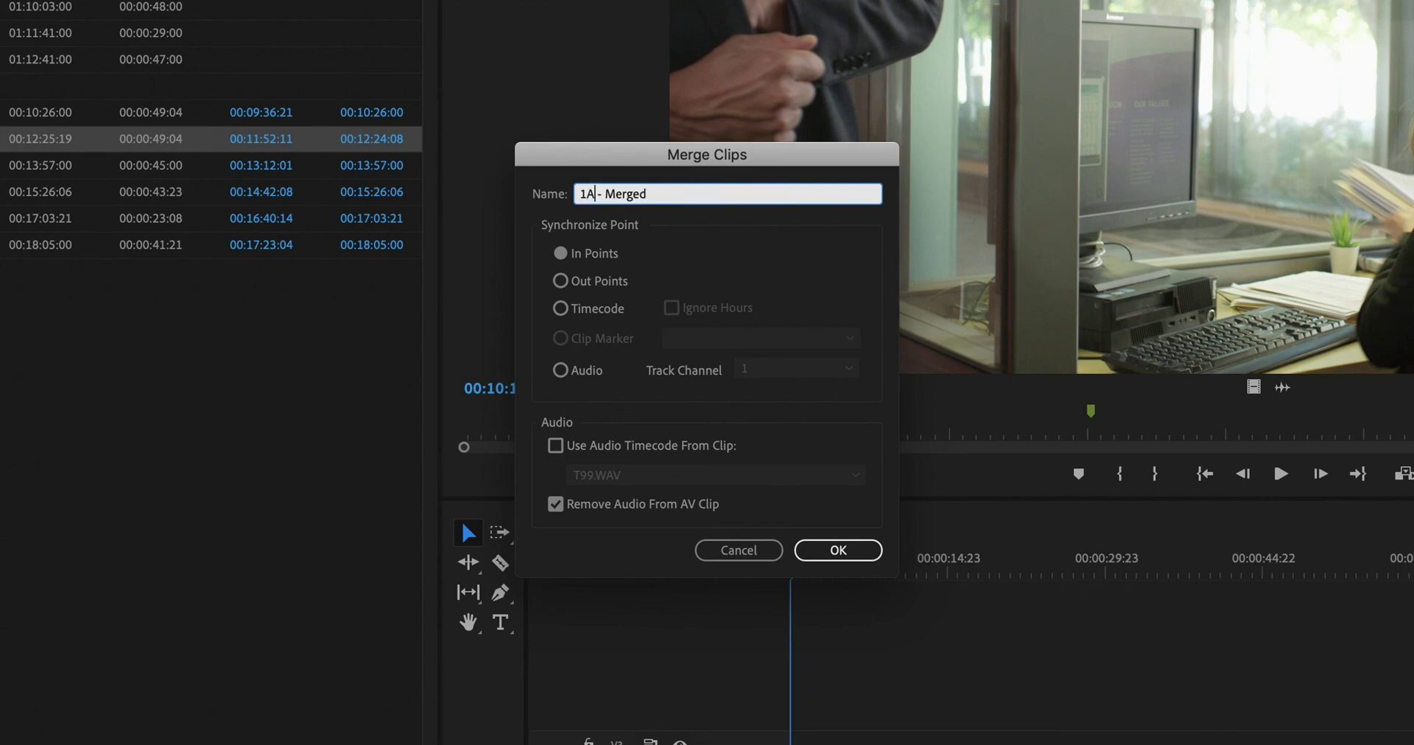
pyautogui.write('2')
pyautogui.click(557, 342)
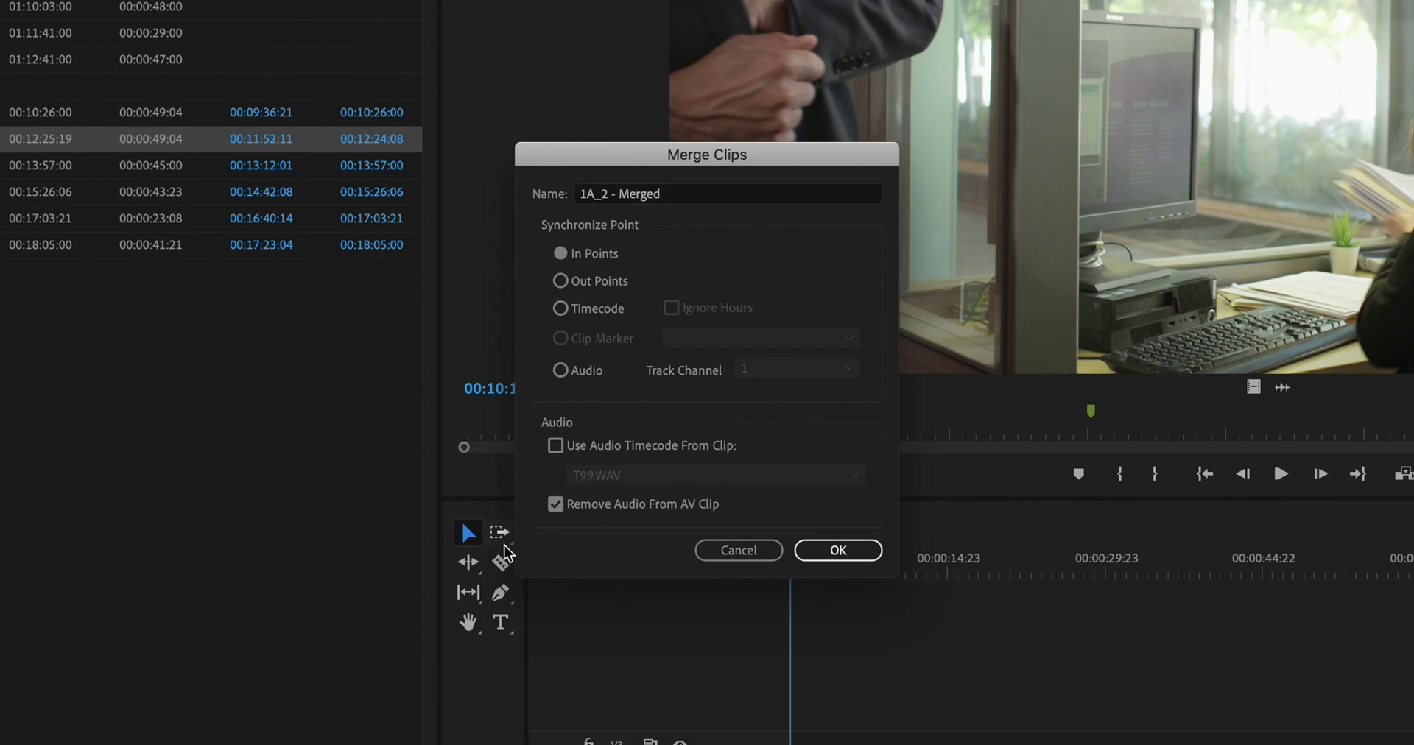
# - Cancel the merge, clear the A001_C003 take's in/out points, and reselect it with T99.WAV
pyautogui.click(740, 553)
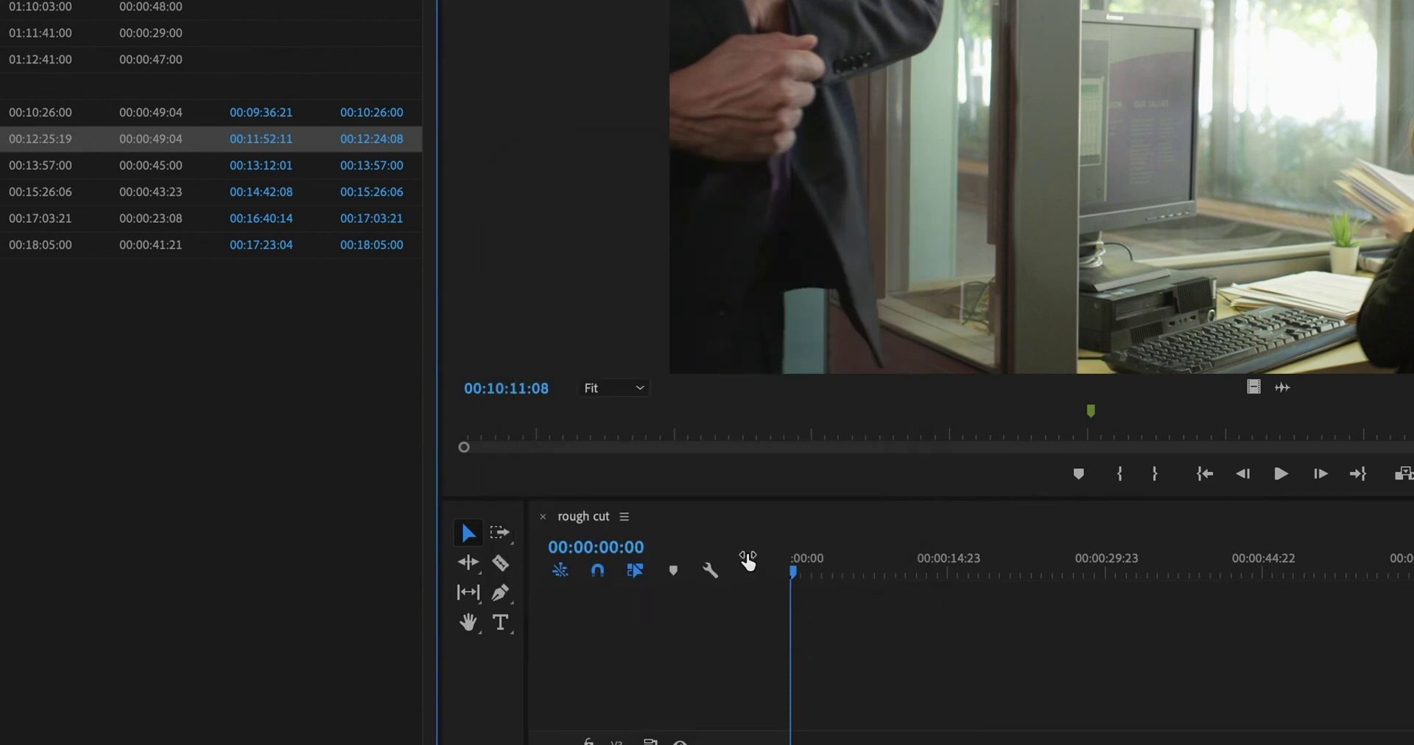
pyautogui.click(6, 552)
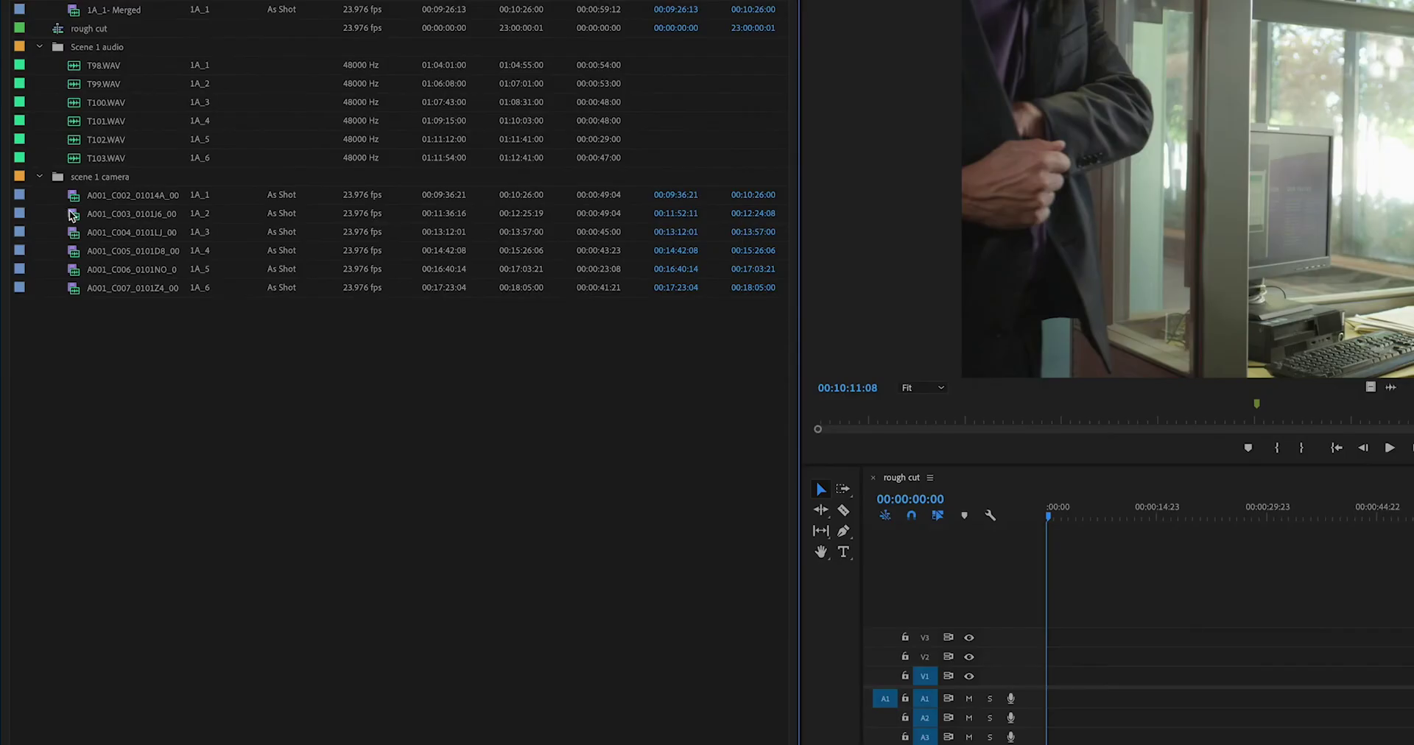
pyautogui.doubleClick(66, 213)
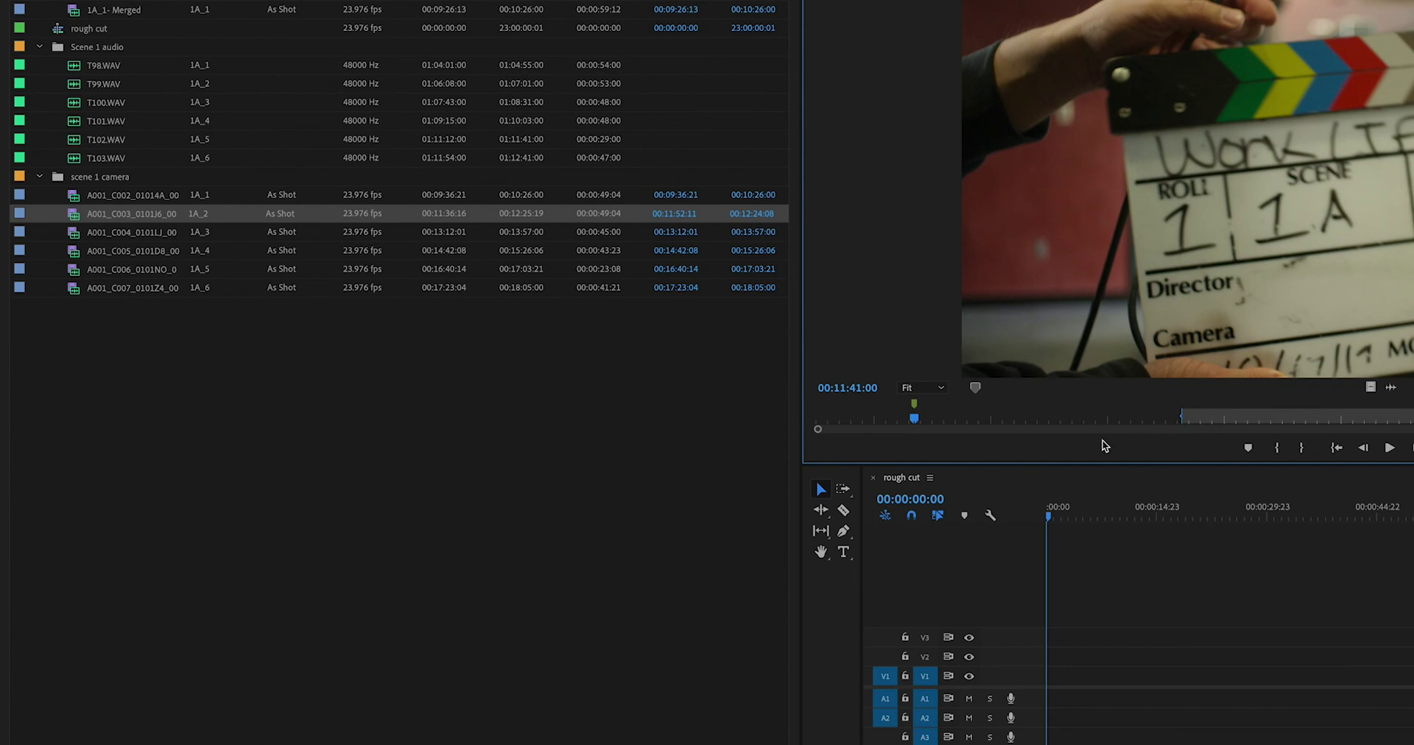
pyautogui.hotkey('ctrl', 'shift', 'i')
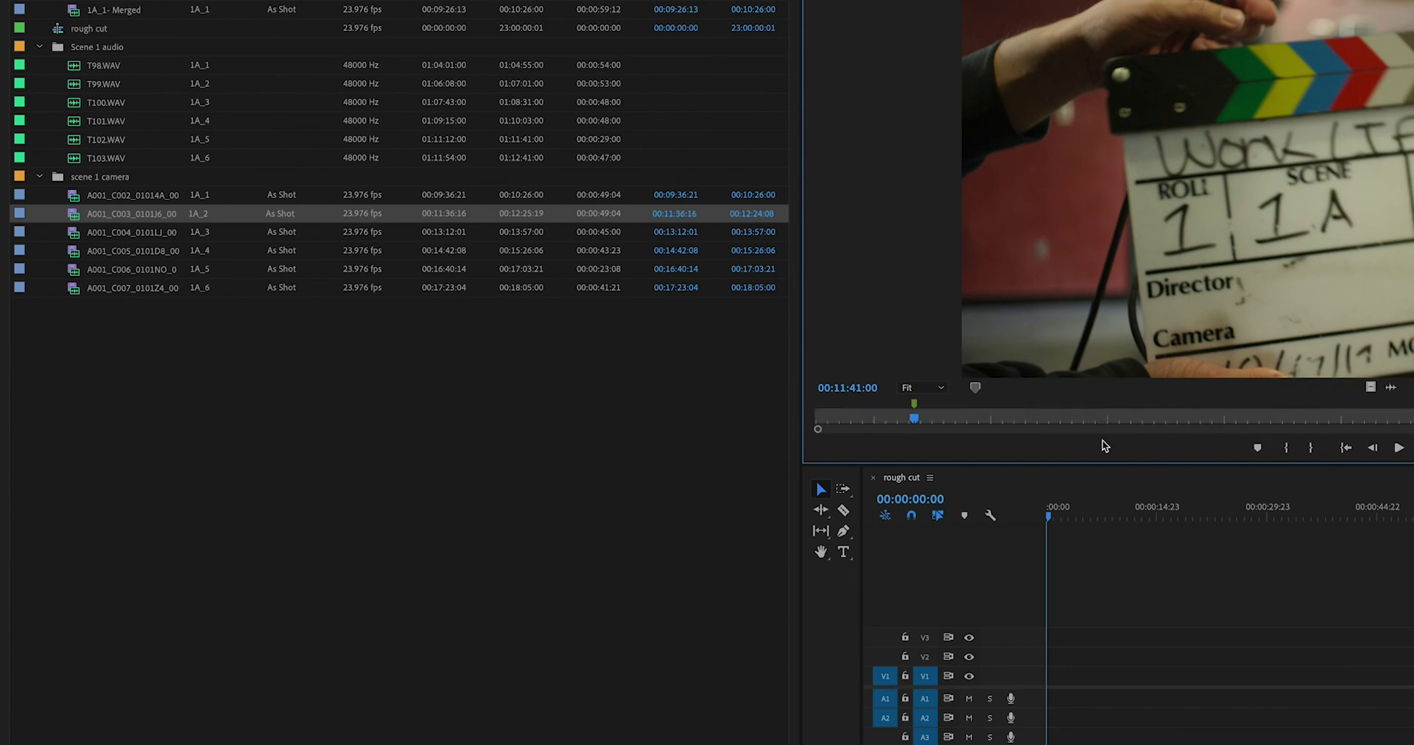
pyautogui.hotkey('ctrl', 'shift', 'o')
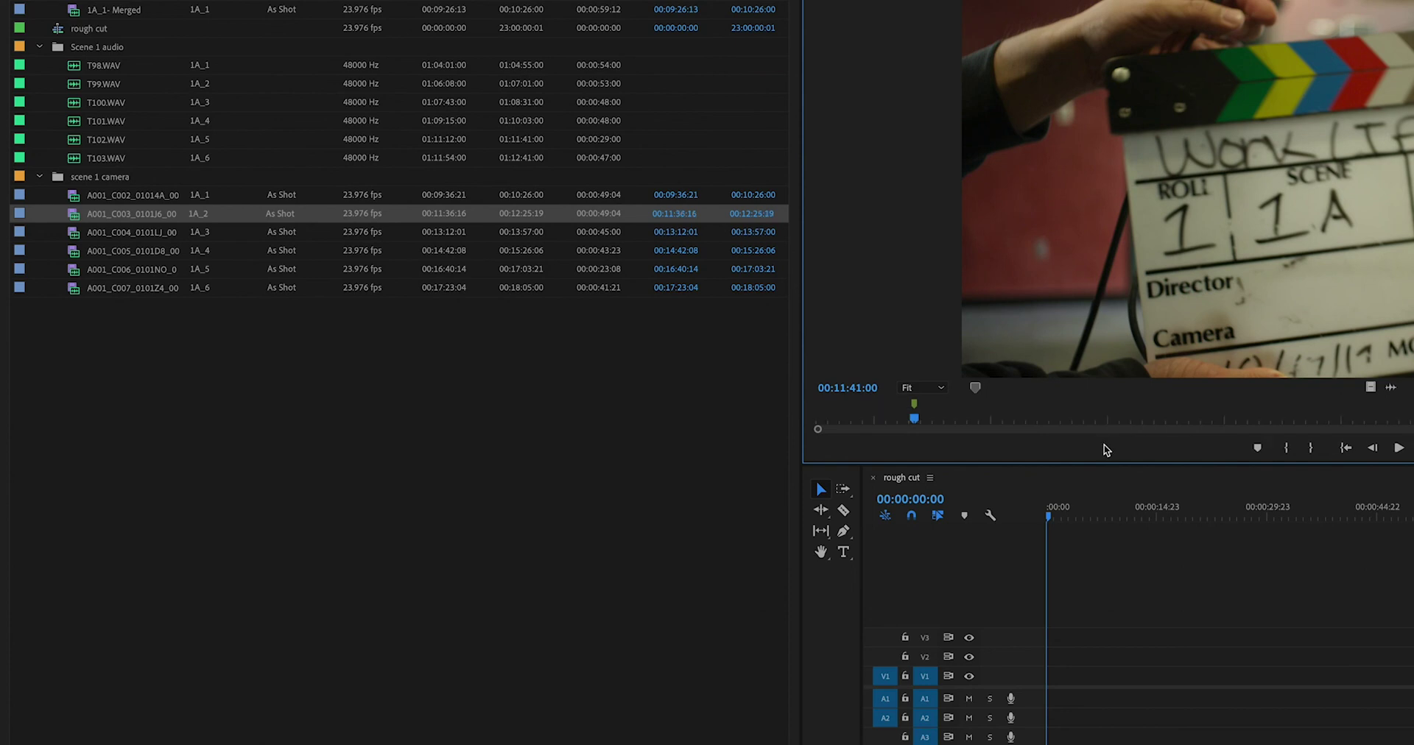
pyautogui.click(80, 86)
pyautogui.click(72, 213)
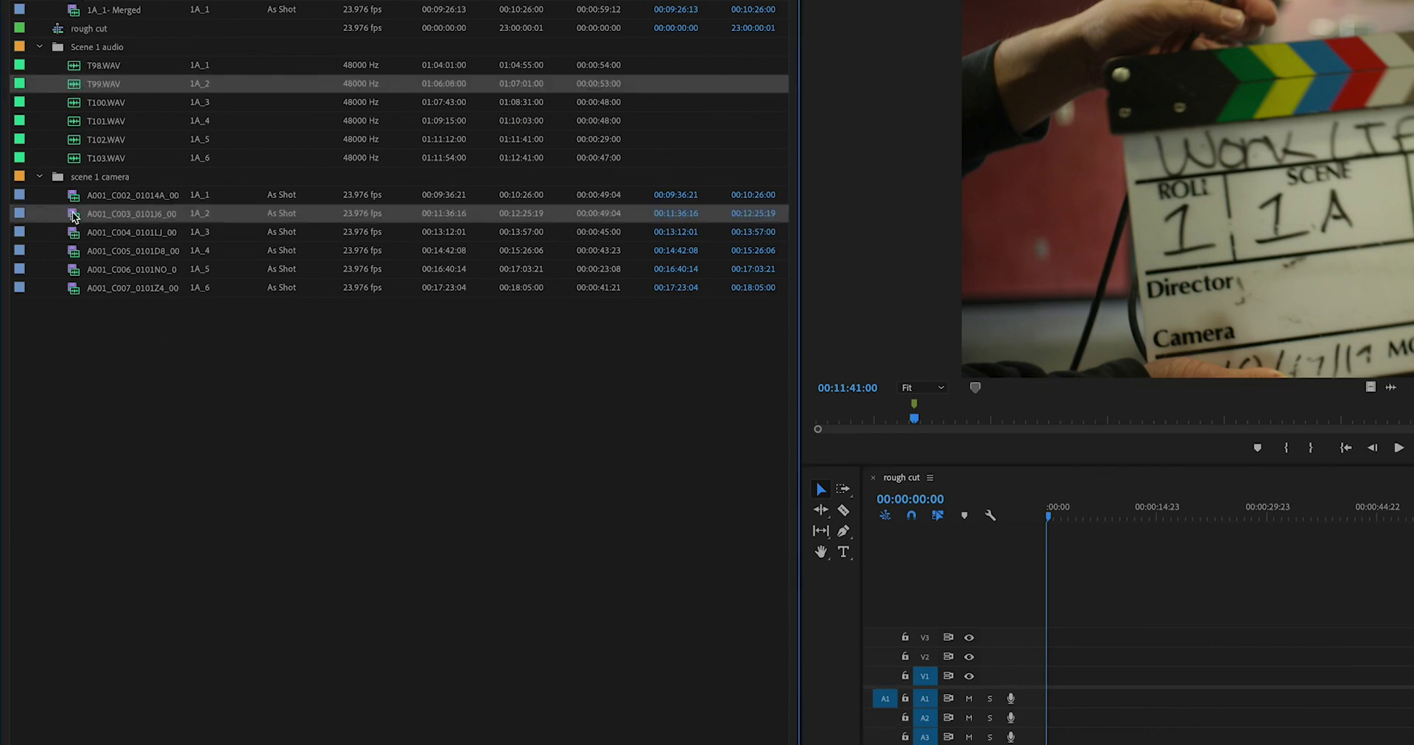
# - Merge T99.WAV and A001_C003 into a clip named '1A_2 - Merged' with Clip Marker sync
pyautogui.rightClick(72, 213)
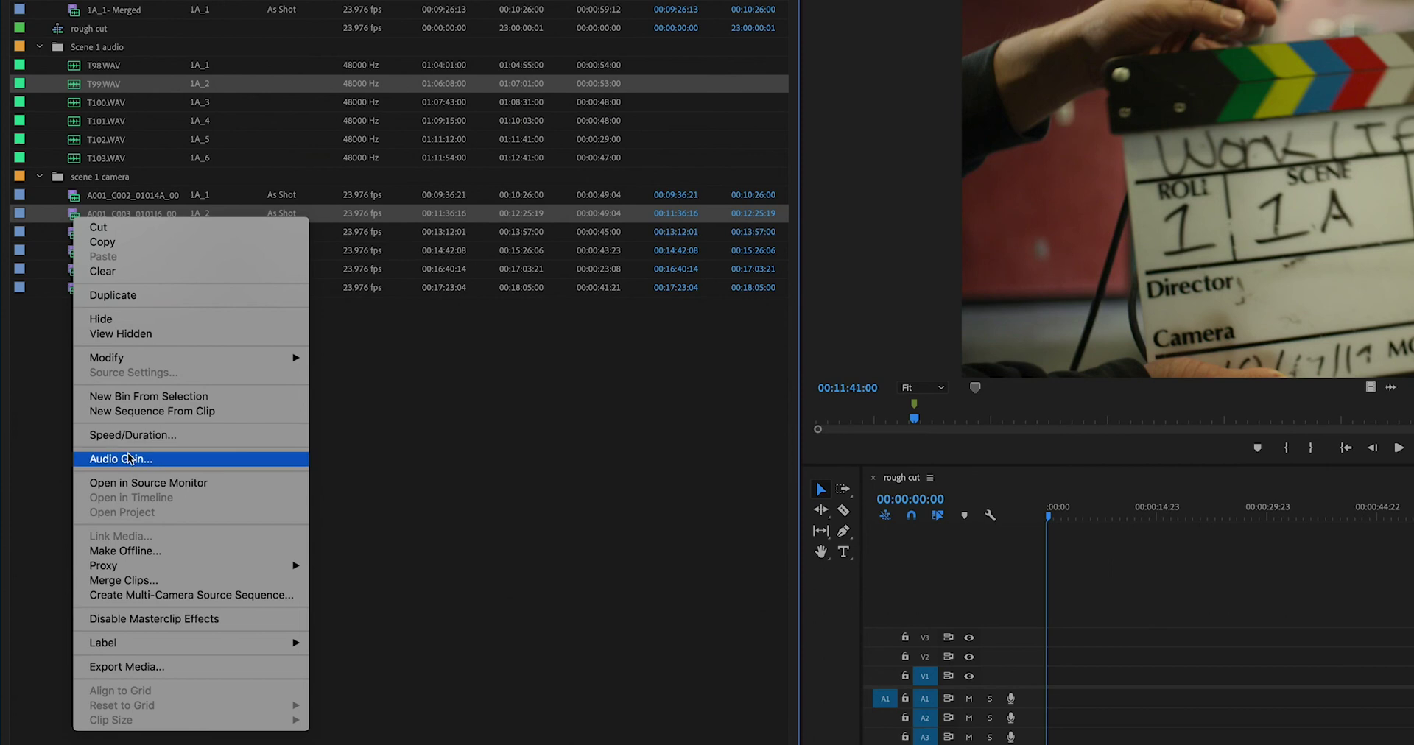
pyautogui.click(169, 581)
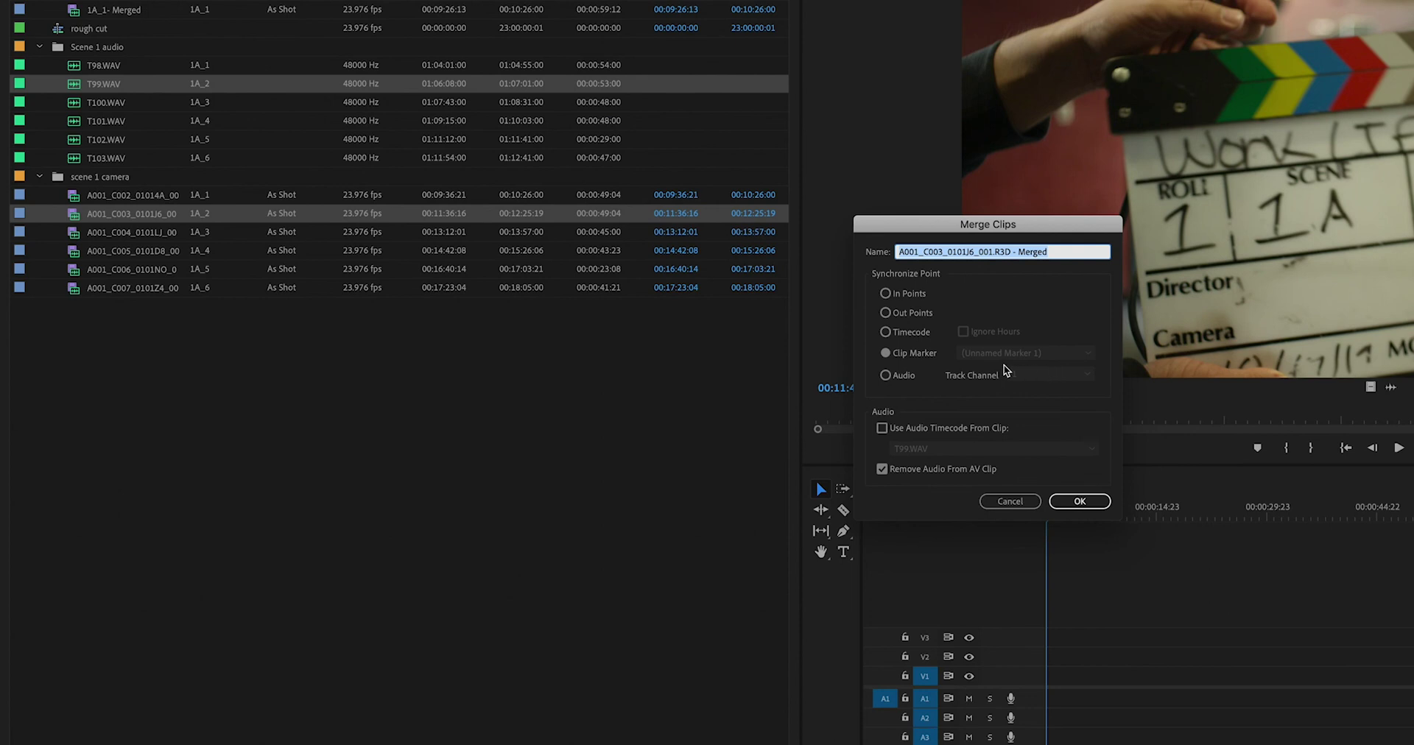
pyautogui.moveTo(1008, 254); pyautogui.dragTo(893, 250)
pyautogui.write('1A_2')
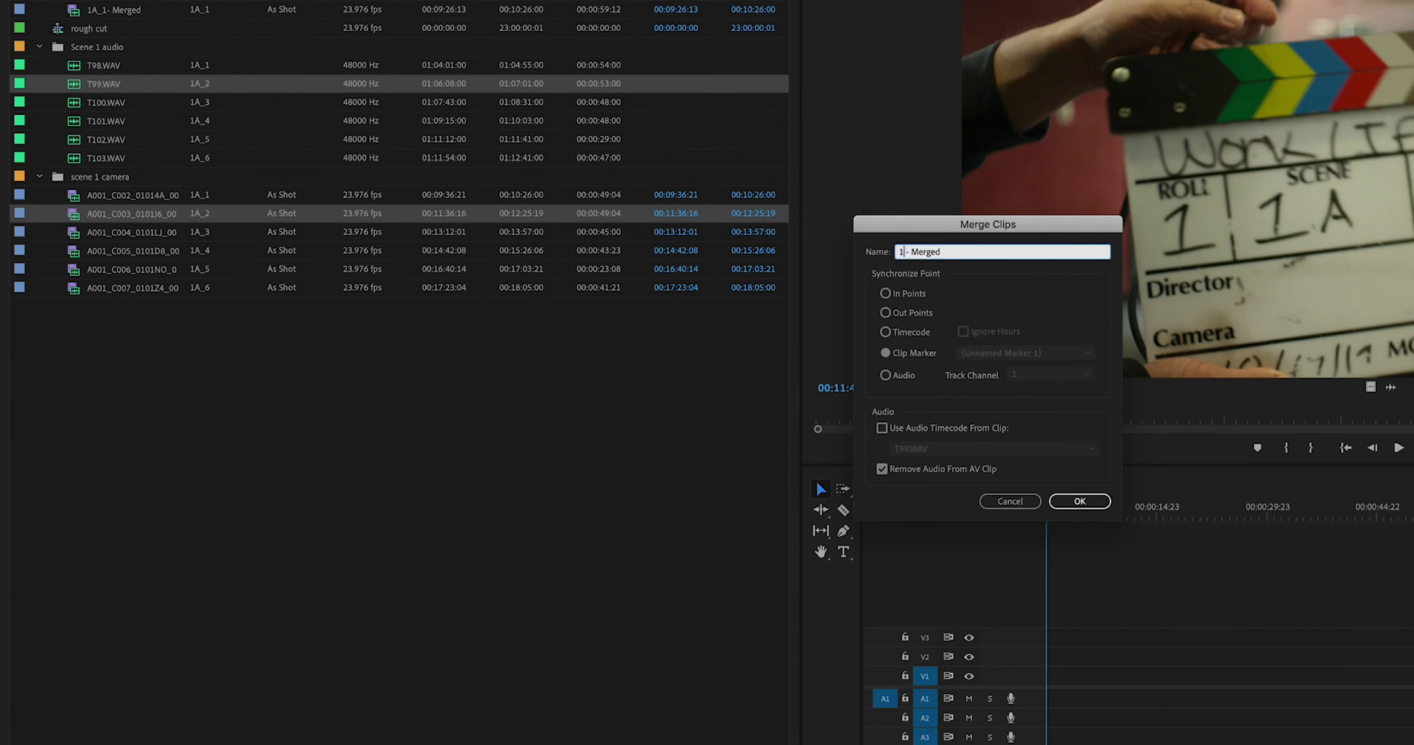
pyautogui.press('Return')
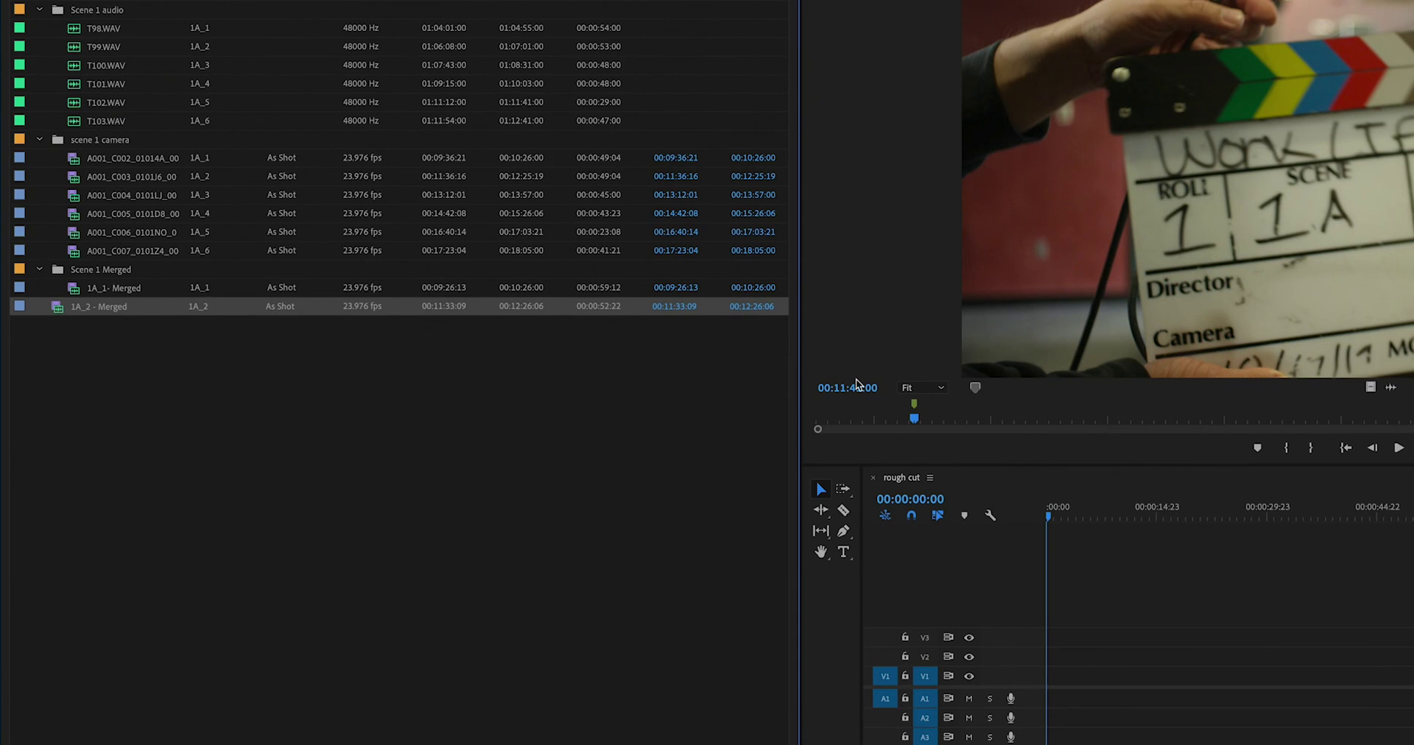
# - Step frame by frame through the slate clap of 1A_2 - Merged, then move it into the Scene 1 Merged bin
pyautogui.click(58, 308)
pyautogui.click(950, 419)
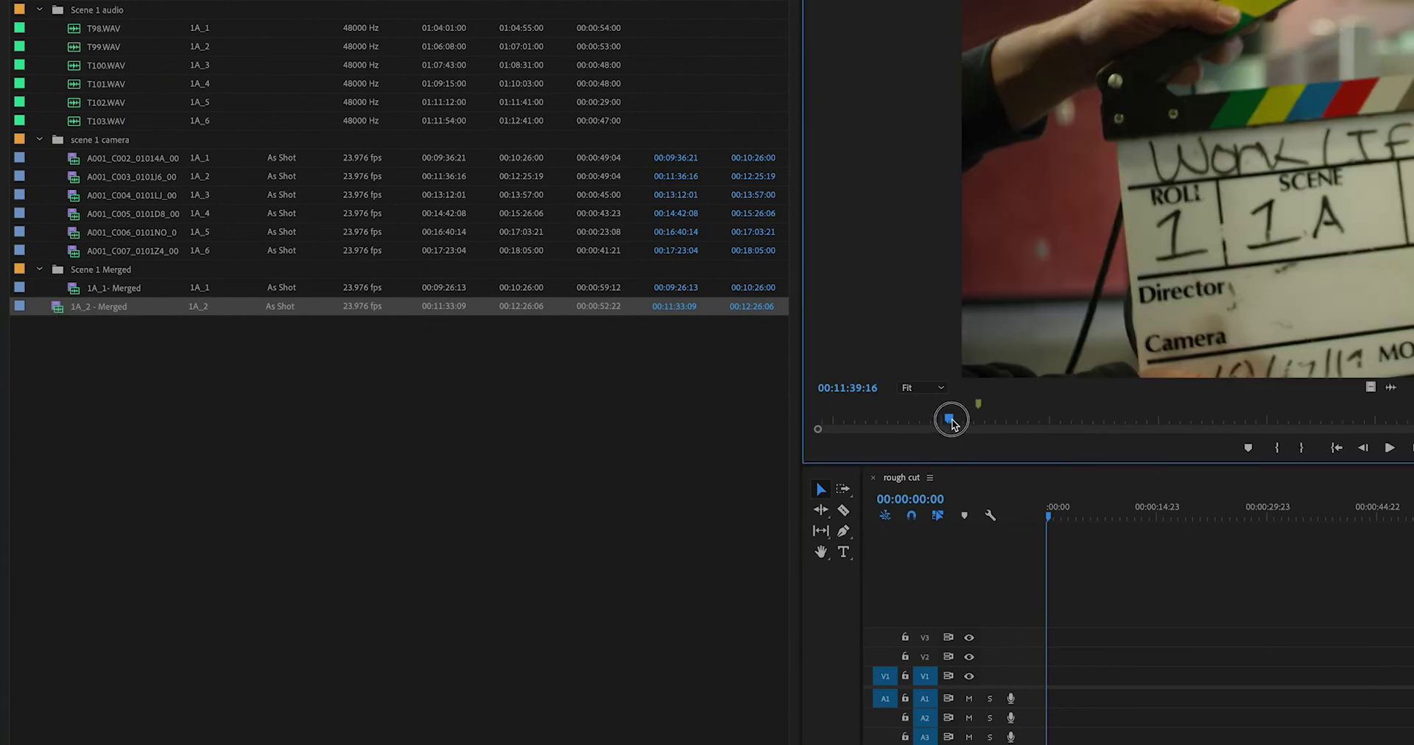
pyautogui.press('space')
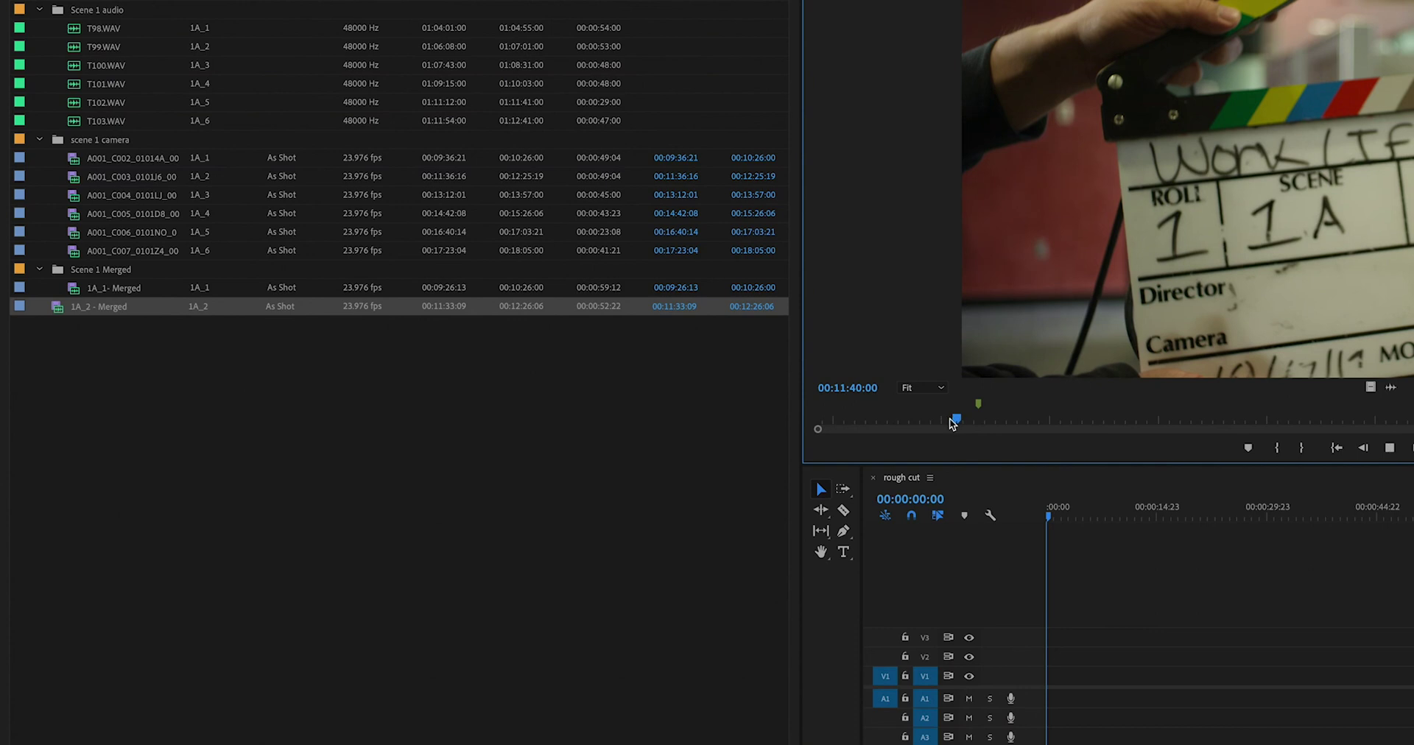
pyautogui.press('space')
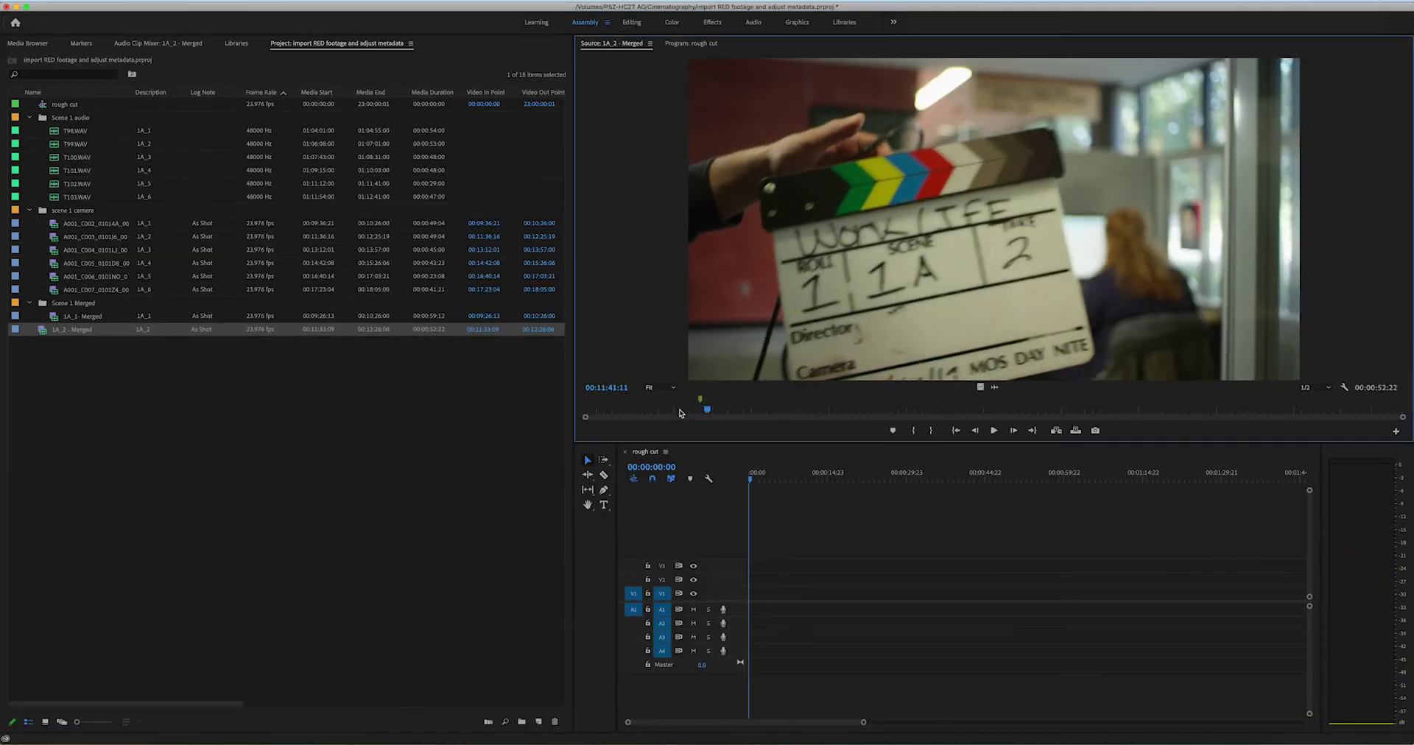
pyautogui.press('Left')
pyautogui.press('Left')
pyautogui.press('Left')
pyautogui.press('Left')
pyautogui.press('Left')
pyautogui.press('Left')
pyautogui.press('Left')
pyautogui.press('Left')
pyautogui.press('Left')
pyautogui.press('Left')
pyautogui.press('Left')
pyautogui.press('Left')
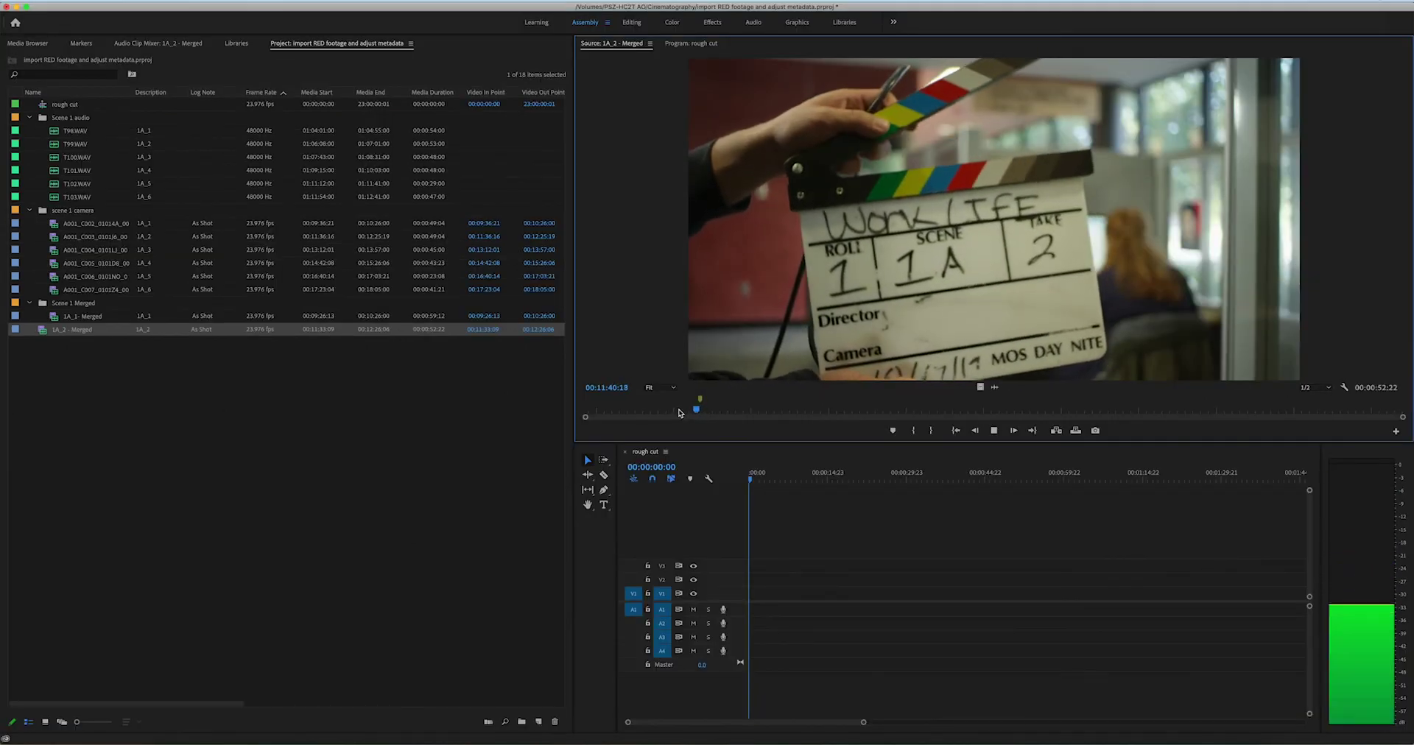
pyautogui.press('Right')
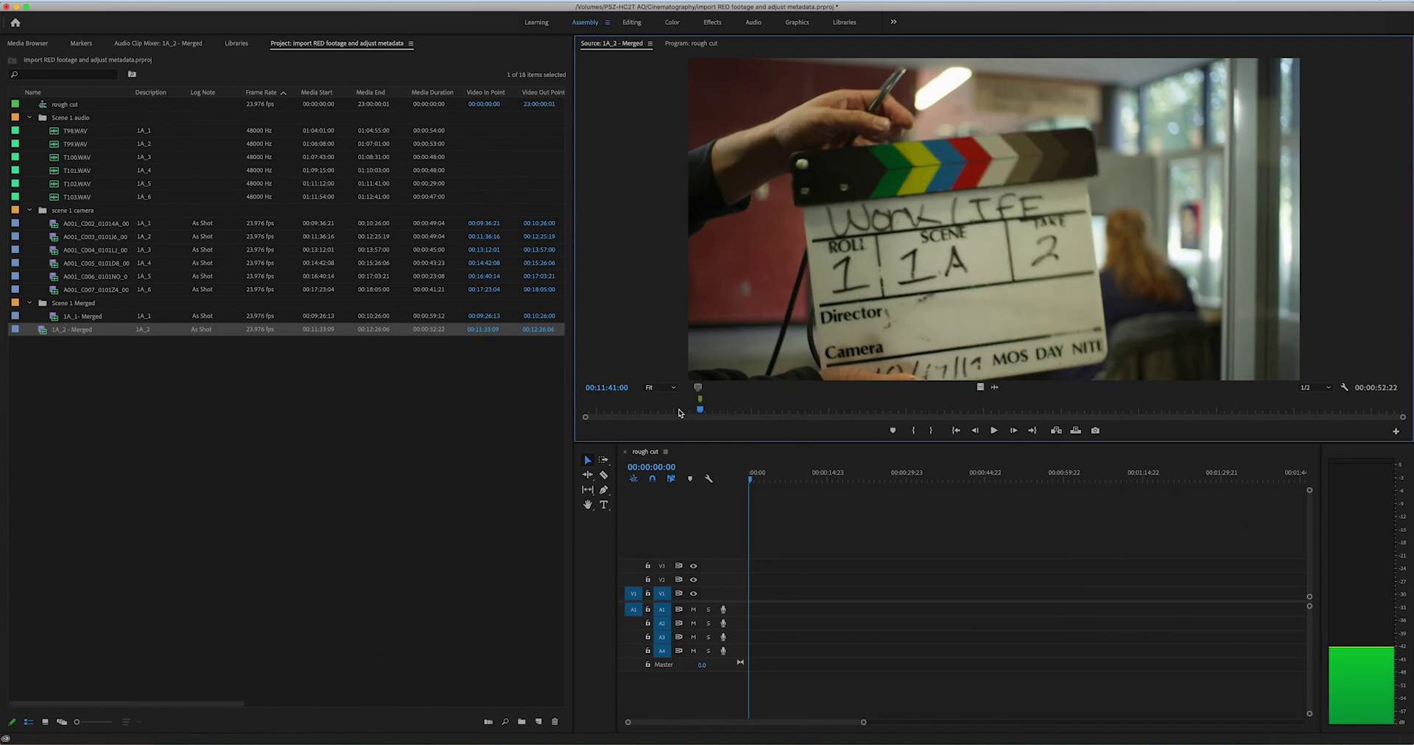
pyautogui.press('Right')
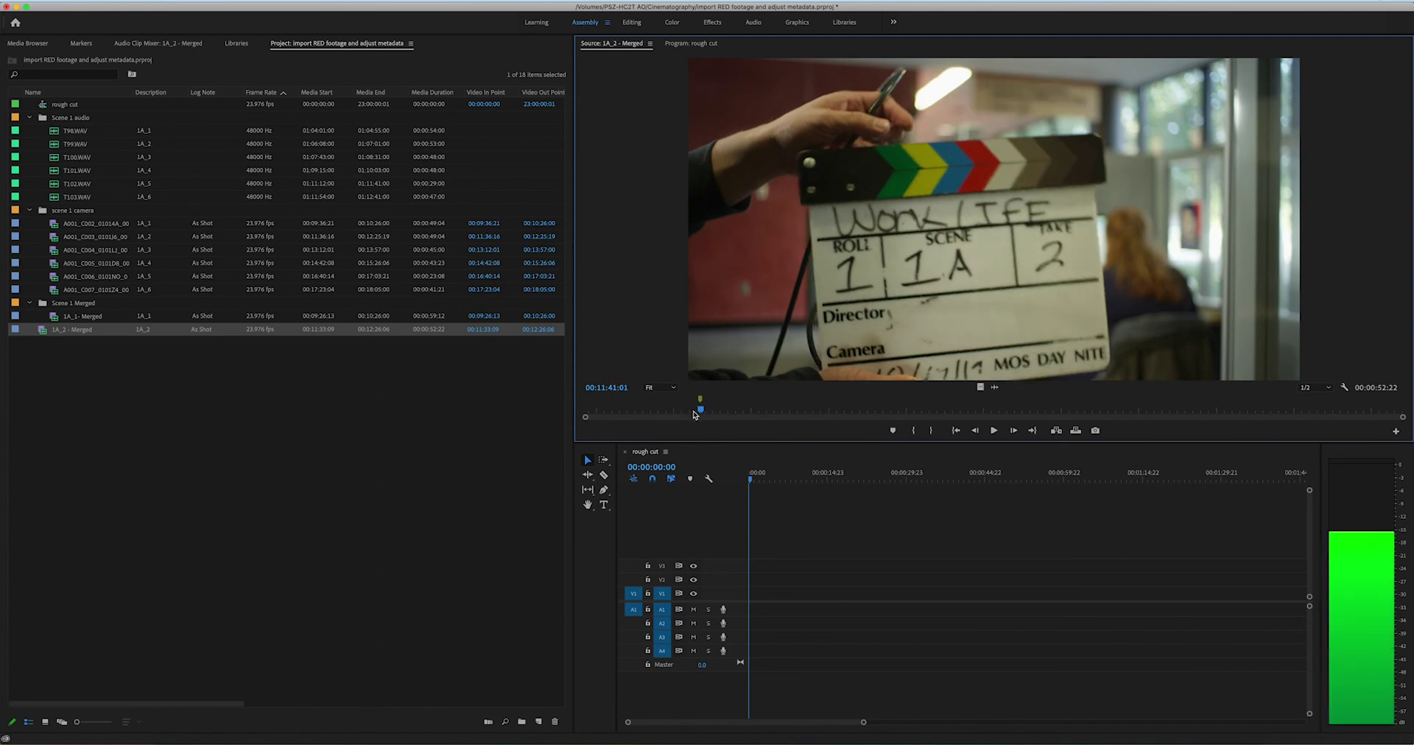
pyautogui.moveTo(693, 415); pyautogui.dragTo(701, 410)
pyautogui.click(307, 462)
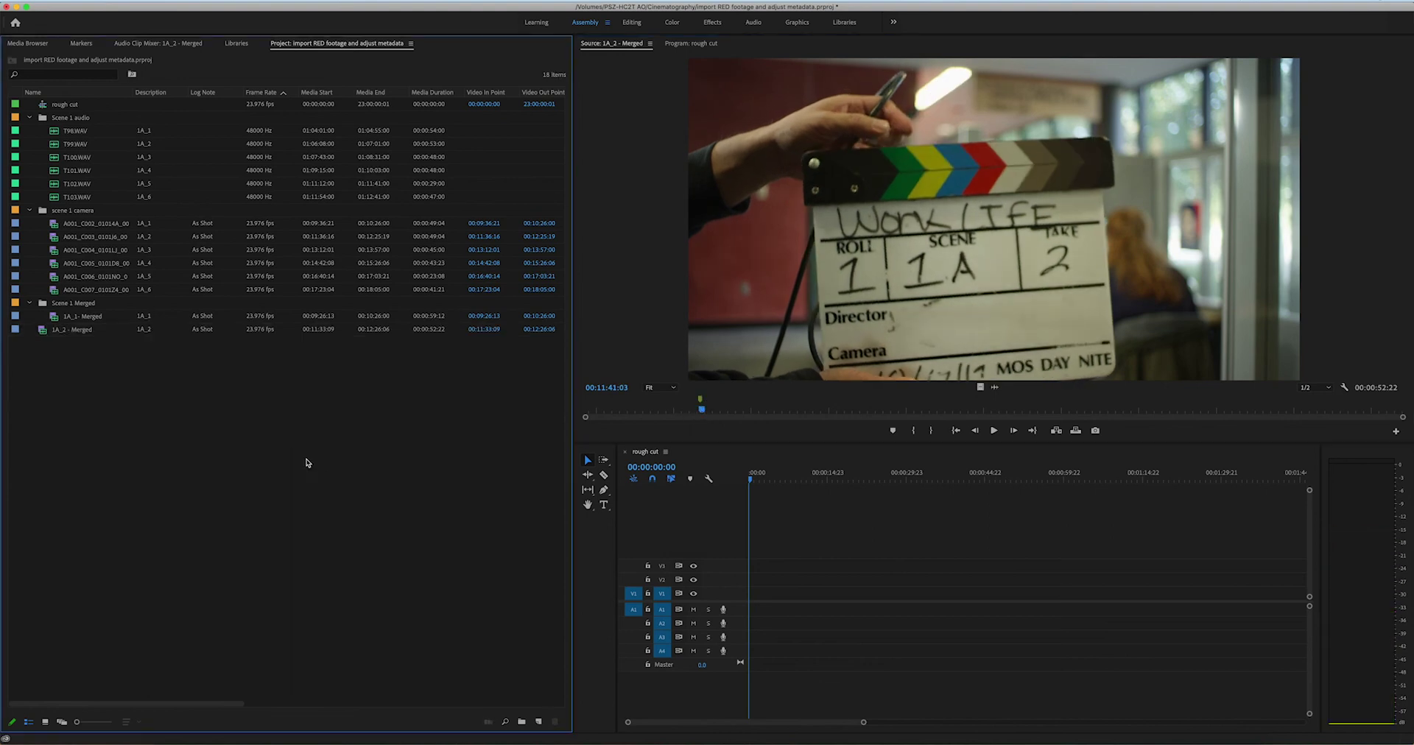
pyautogui.moveTo(46, 333); pyautogui.dragTo(44, 306)
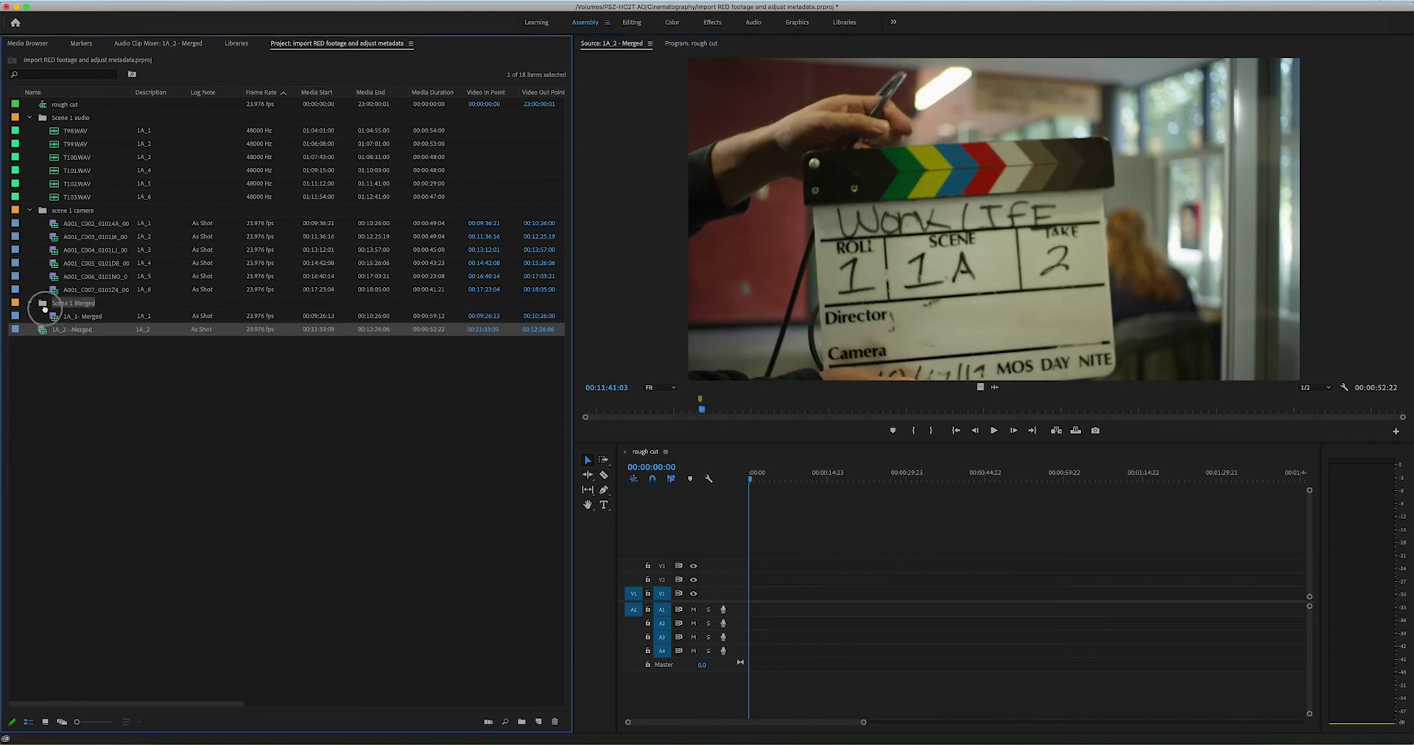
# - Collapse the Scene 1 audio and camera bins and cut 1A_1- Merged onto V1/A1 of the rough cut
pyautogui.click(31, 118)
pyautogui.click(30, 131)
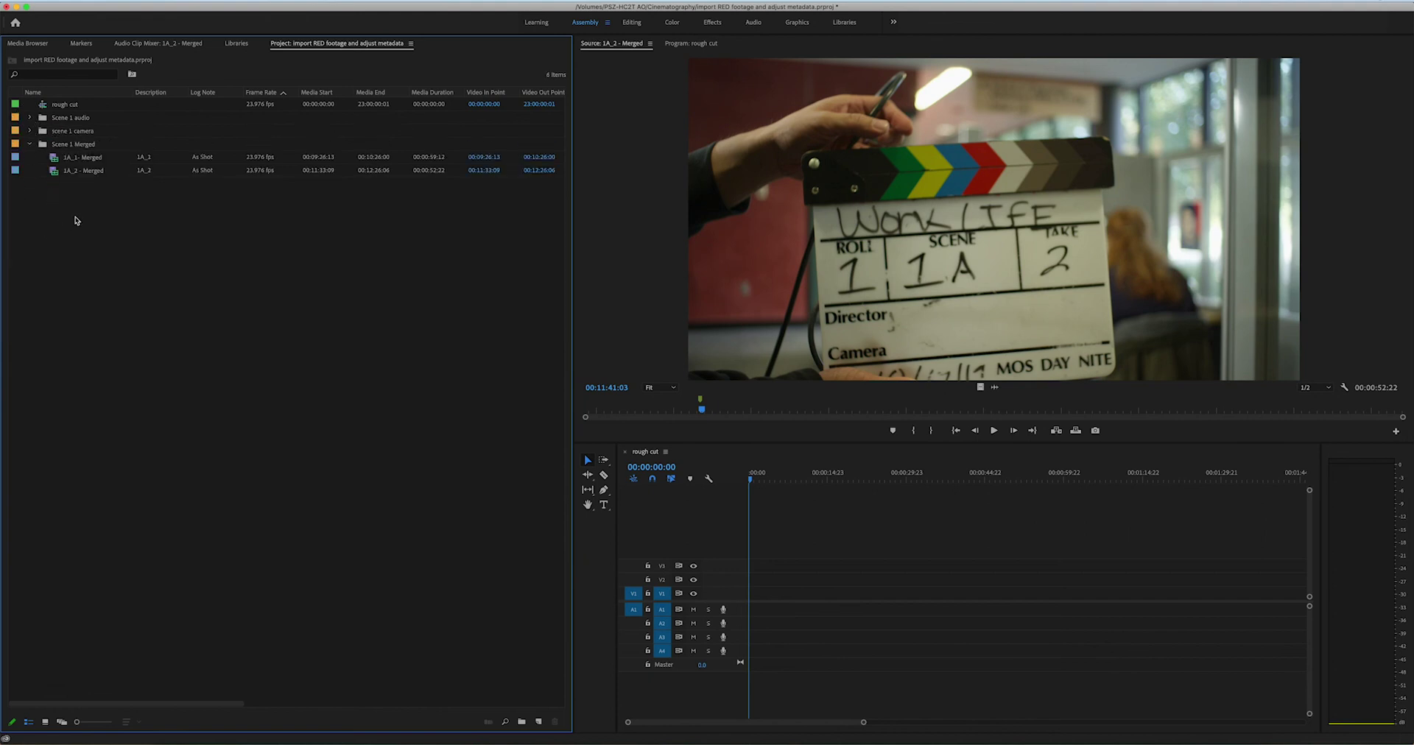
pyautogui.click(55, 161)
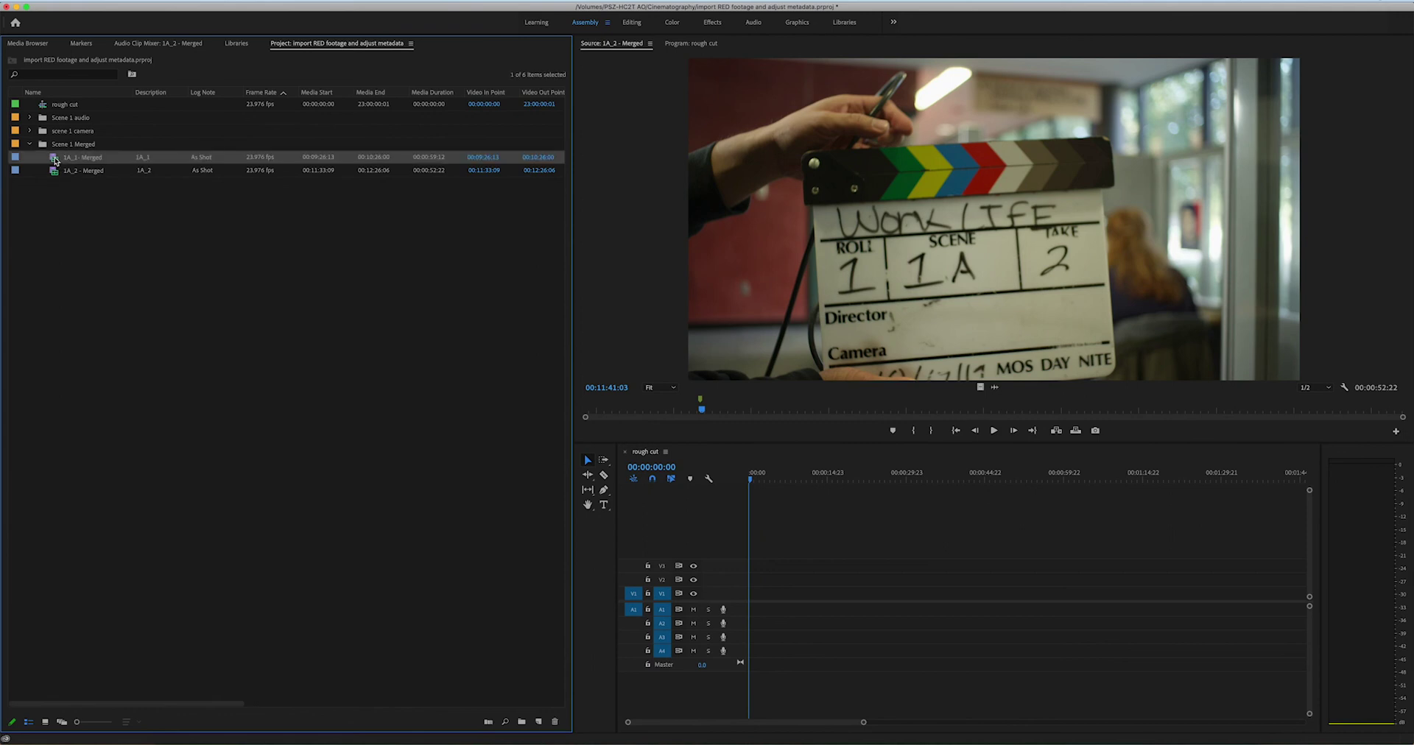
pyautogui.doubleClick(54, 161)
pyautogui.moveTo(54, 160); pyautogui.dragTo(766, 595)
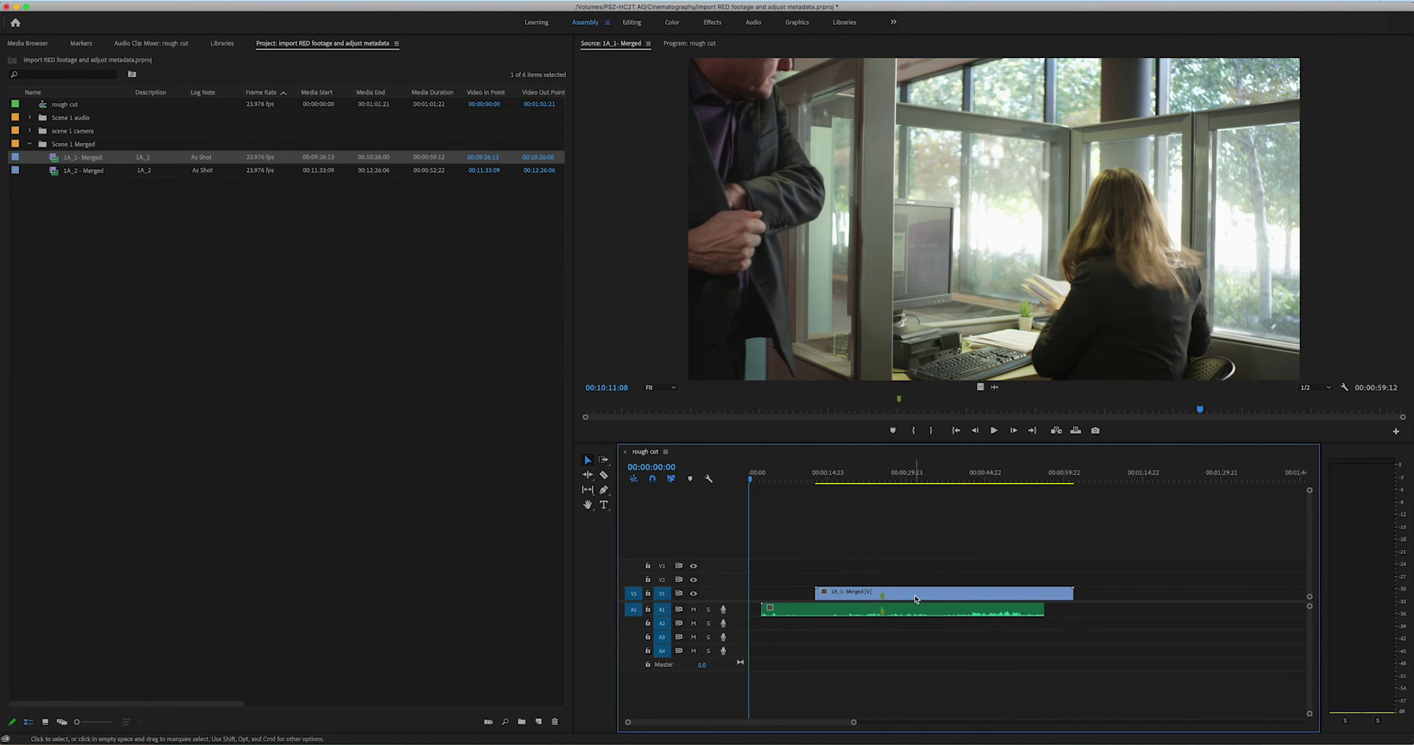
# - Scrub the rough cut to review the edit and open the 1A_1- Merged timeline clip in the Source monitor
pyautogui.click(839, 598)
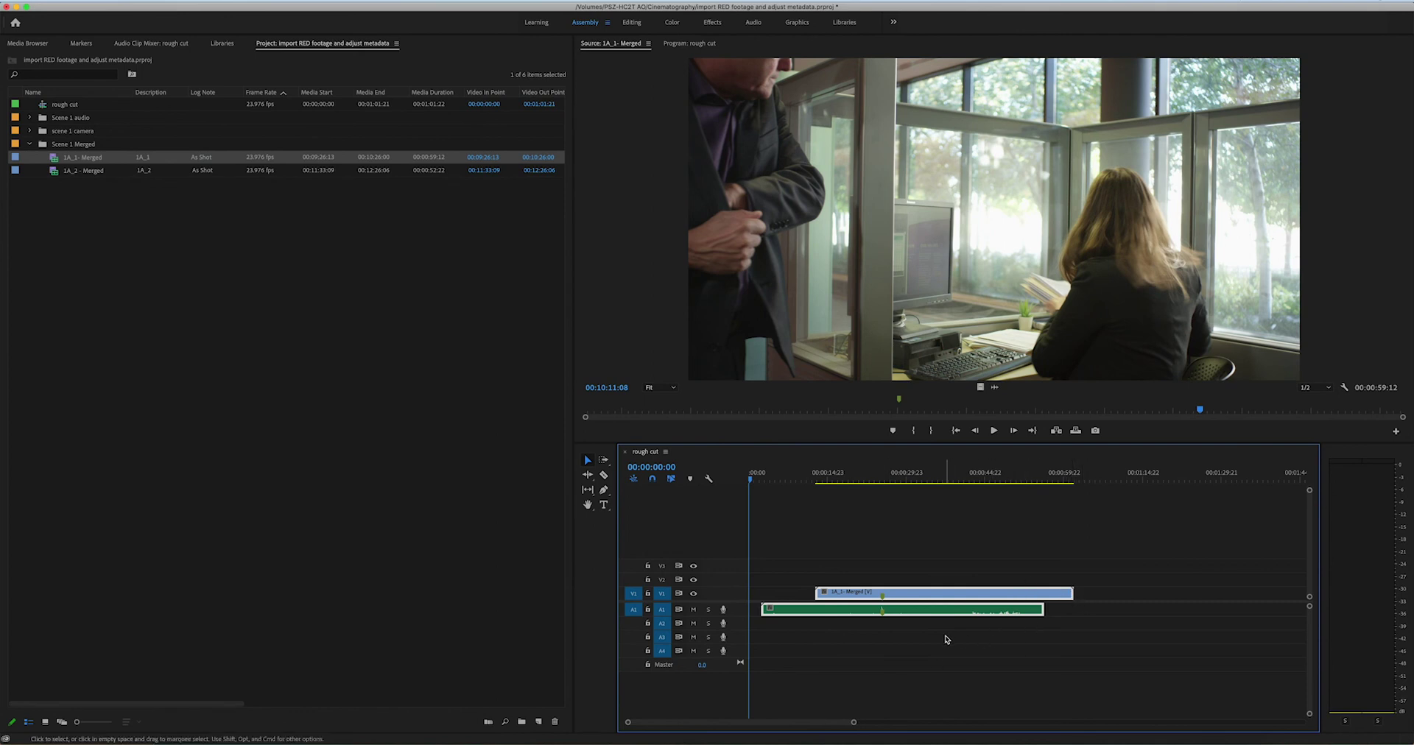
pyautogui.click(910, 626)
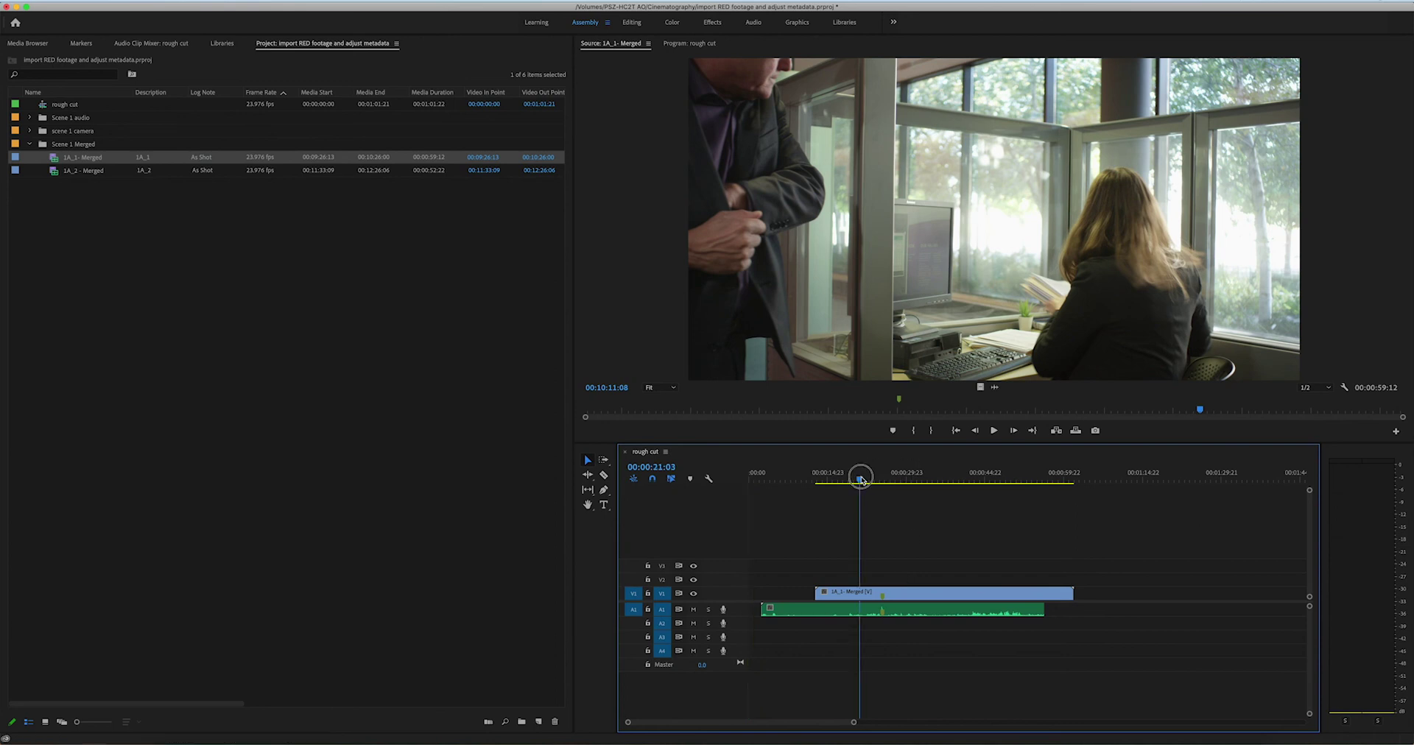
pyautogui.moveTo(858, 474); pyautogui.dragTo(1007, 486)
pyautogui.click(899, 581)
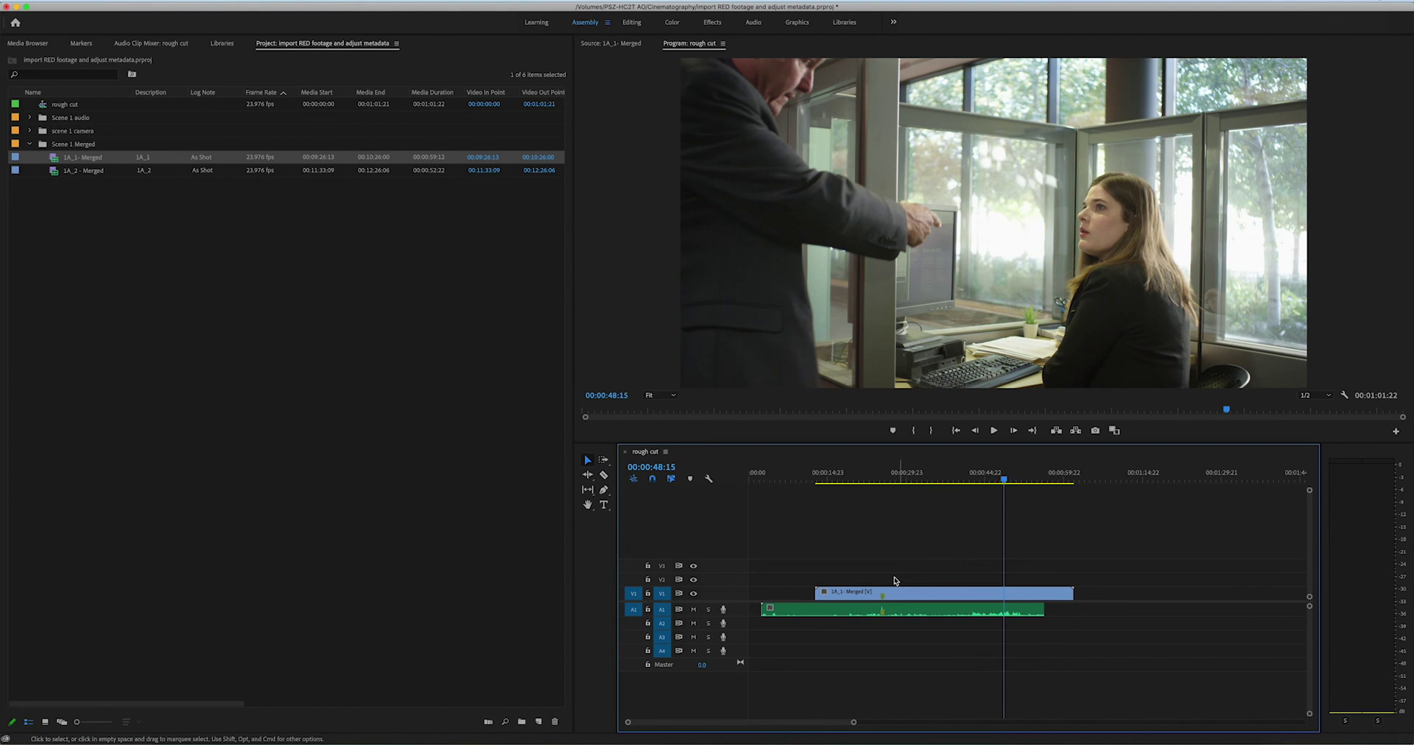
pyautogui.click(902, 597)
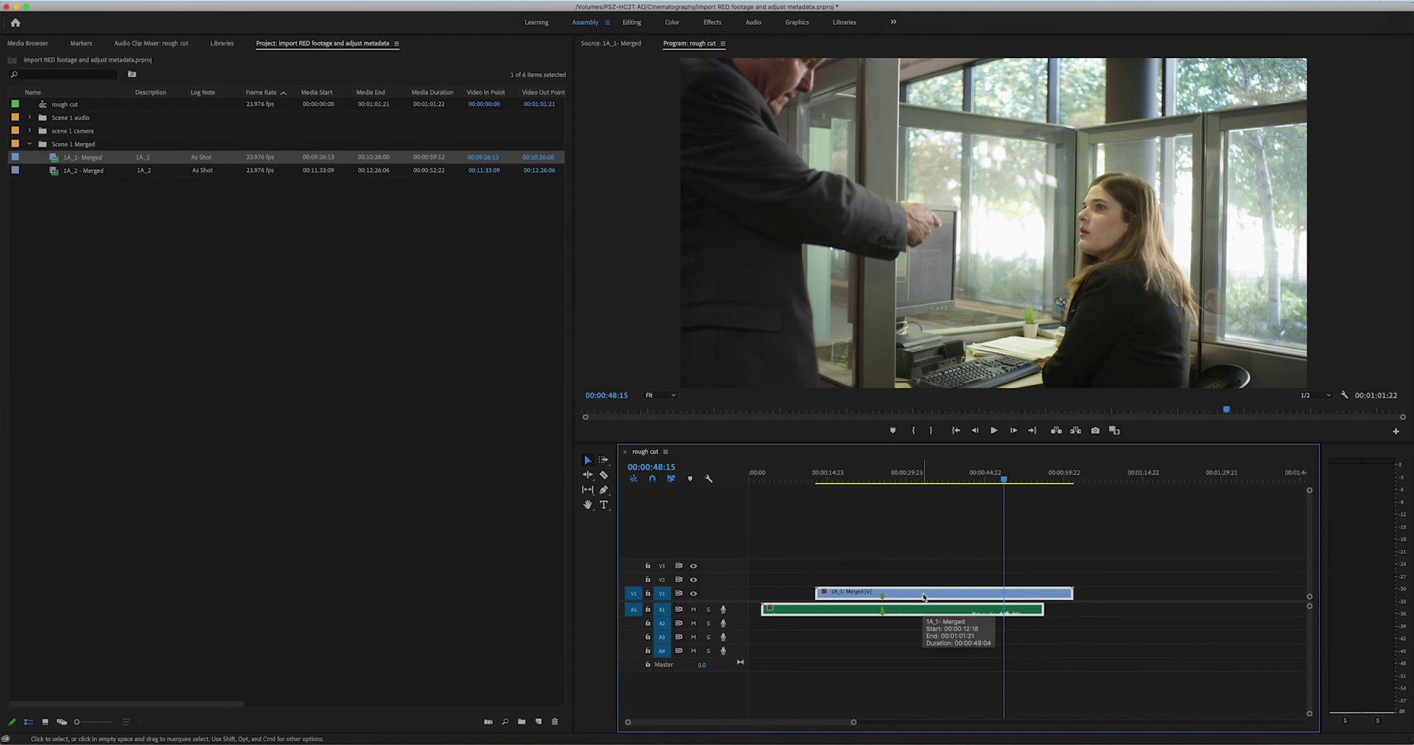
pyautogui.doubleClick(924, 598)
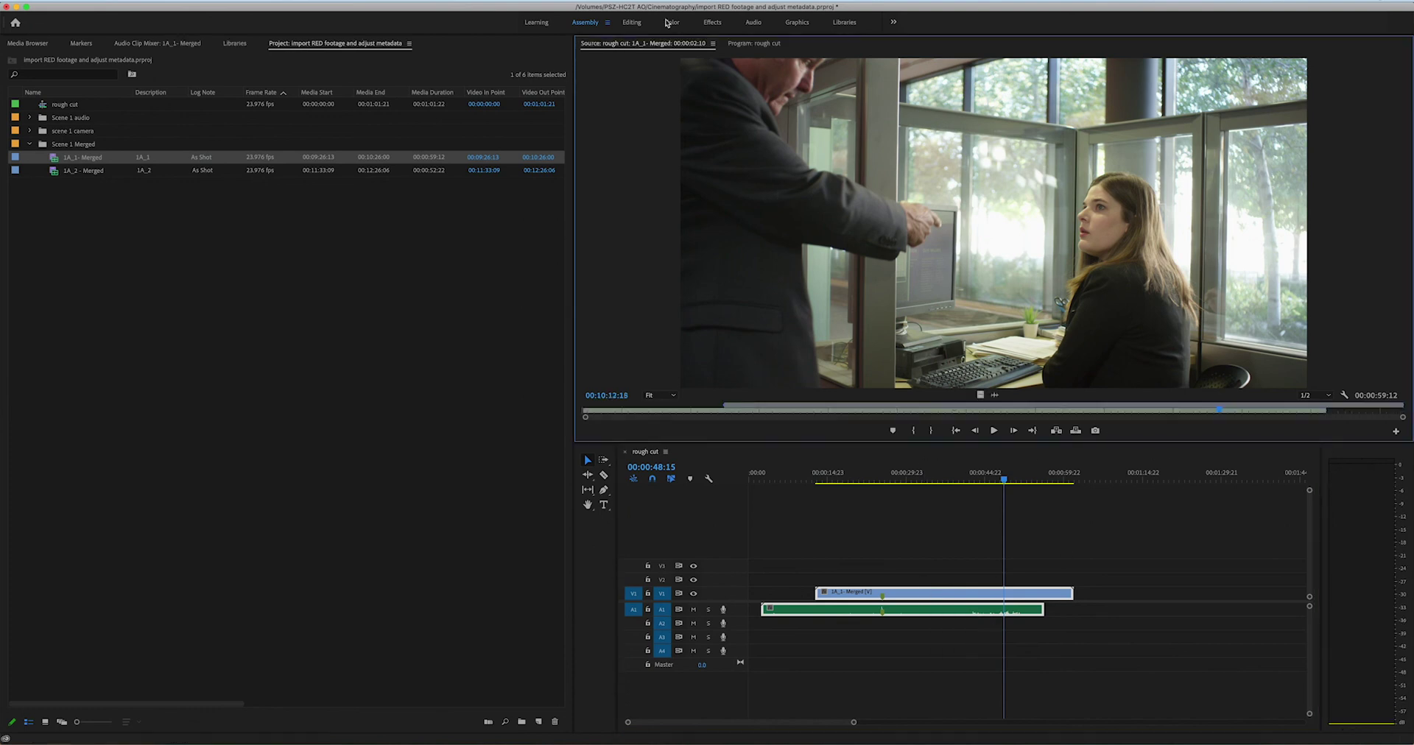
# - In the Editing workspace, try a 3200 Kelvin white balance in the master clip's RED Source Settings
pyautogui.click(631, 23)
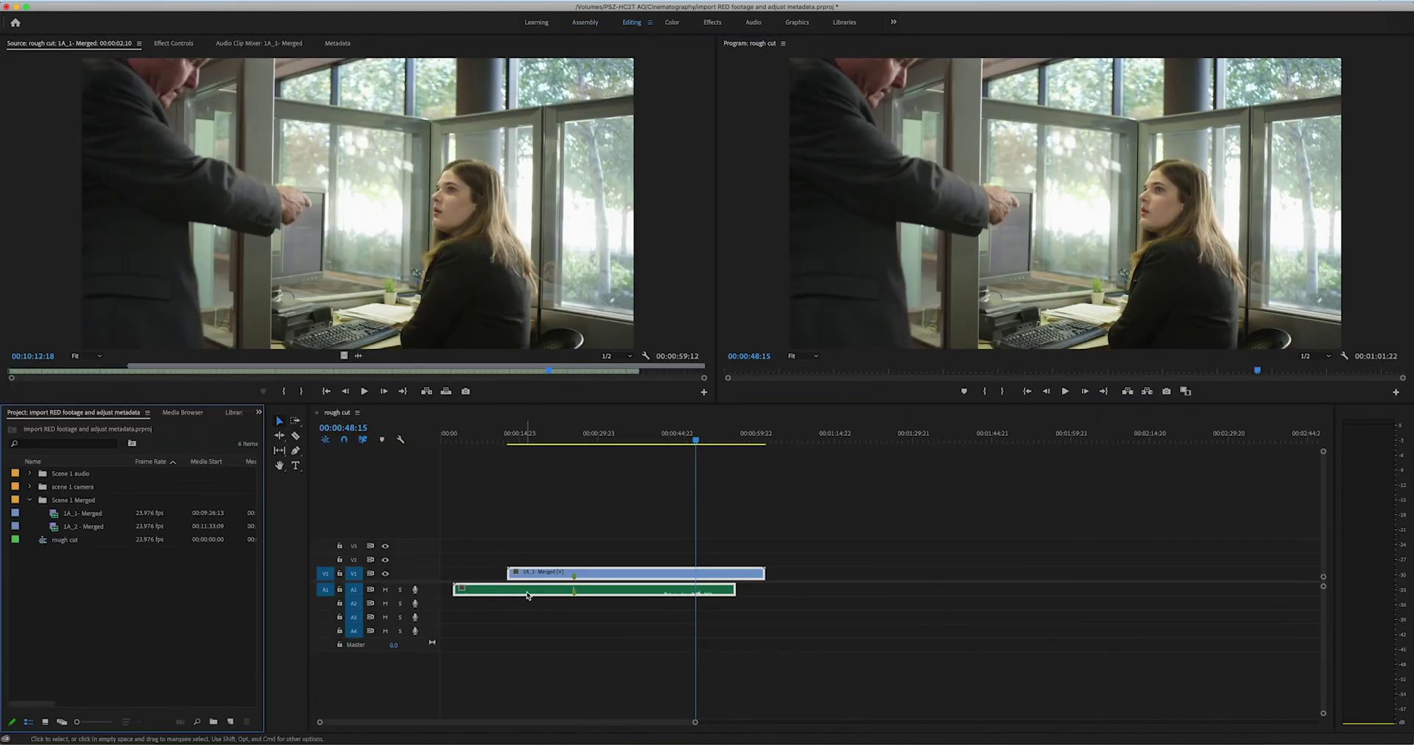
pyautogui.click(175, 43)
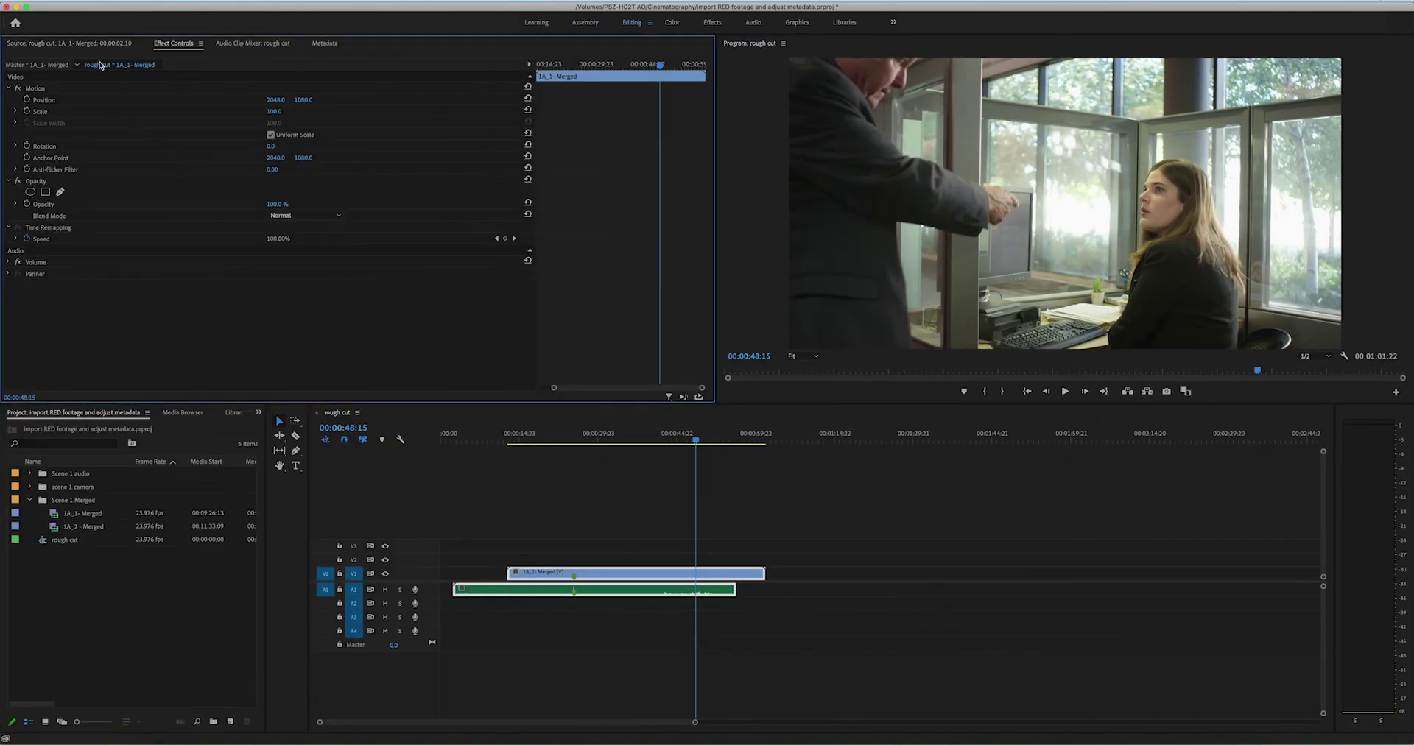
pyautogui.click(37, 64)
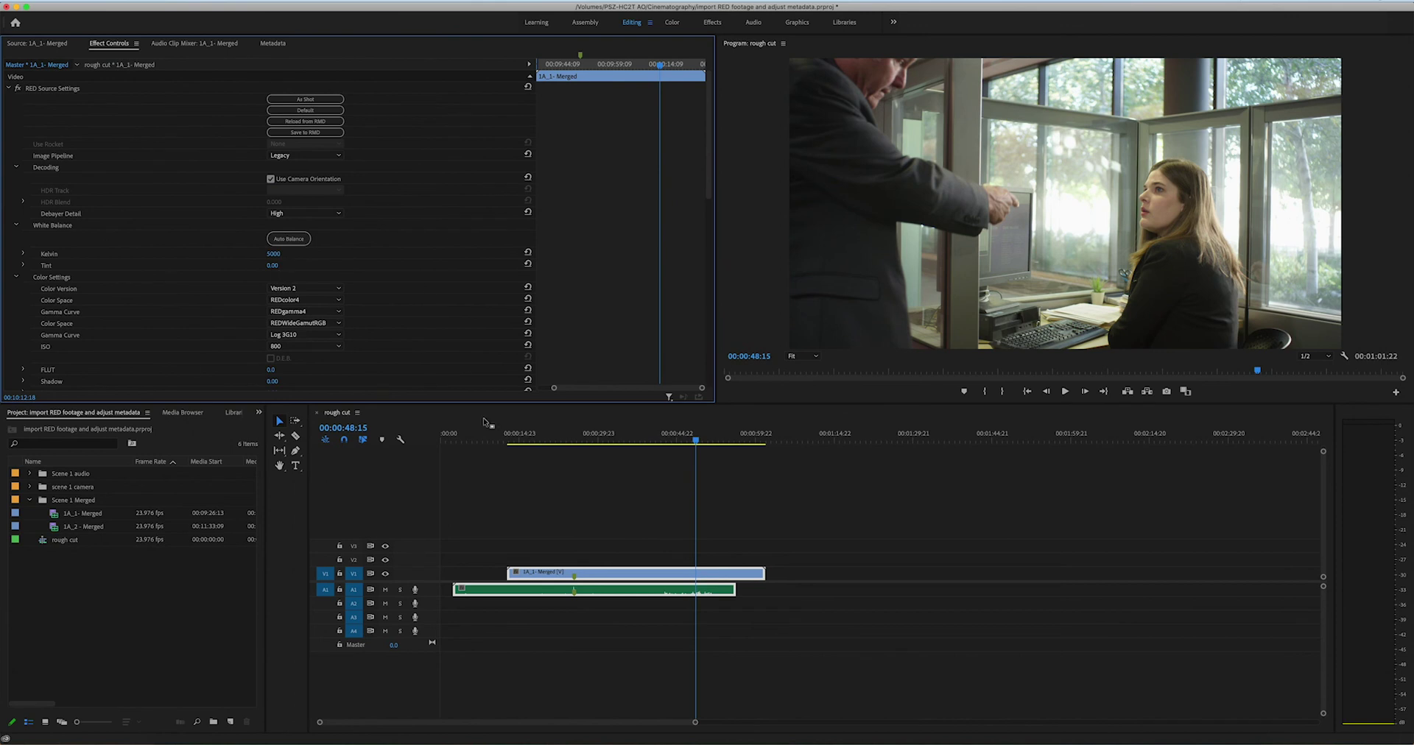
pyautogui.click(271, 254)
pyautogui.write('32')
pyautogui.press('Return')
# - Change the RED Kelvin white balance to 5200 and scrub the rough cut back to the slate
pyautogui.click(273, 254)
pyautogui.write('5200')
pyautogui.press('Return')
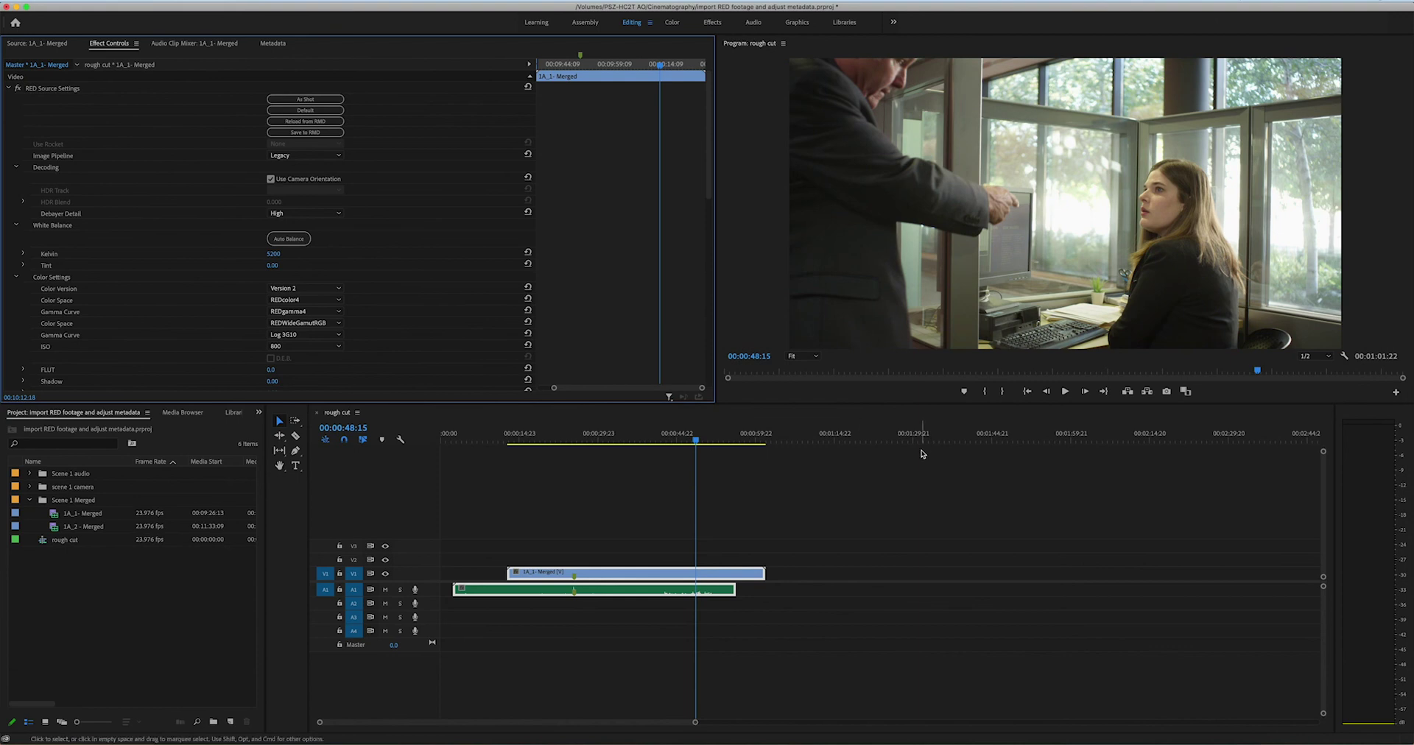
pyautogui.moveTo(654, 440); pyautogui.dragTo(555, 445)
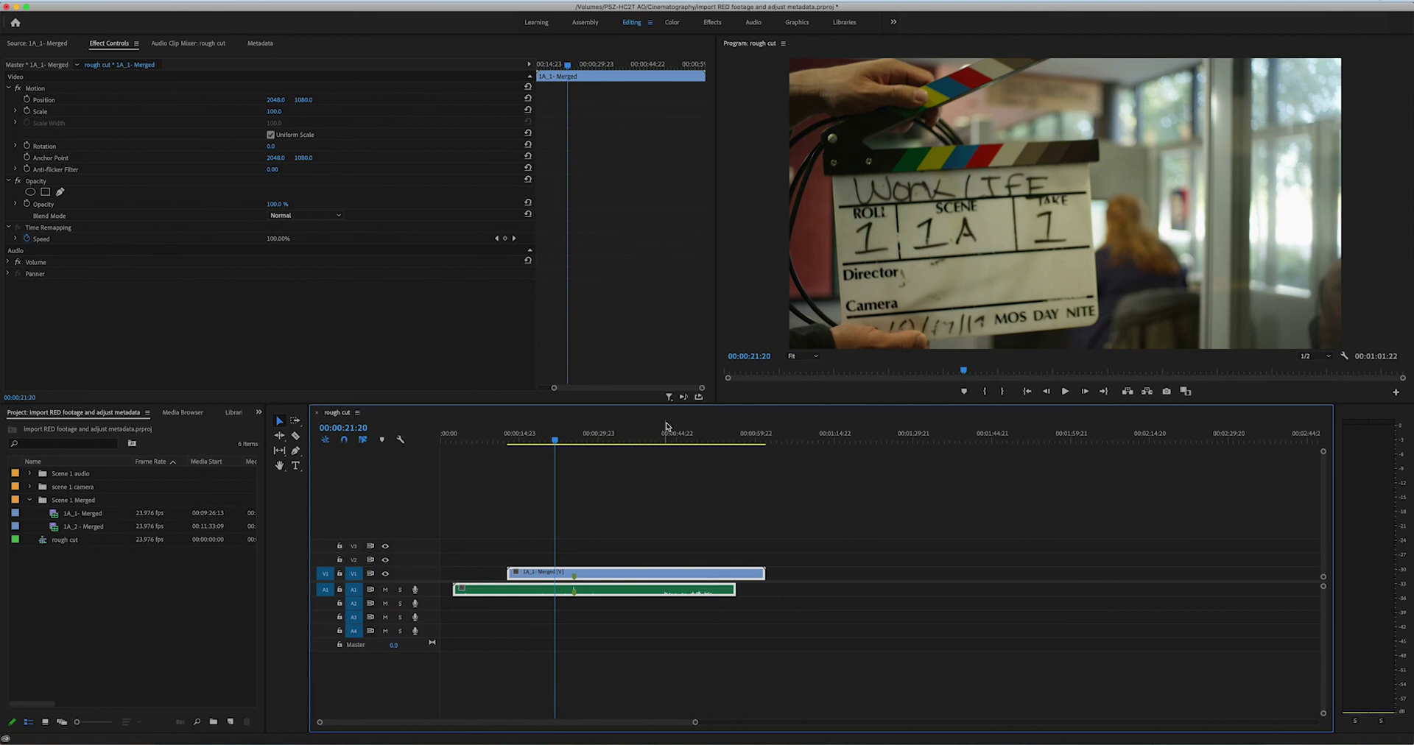